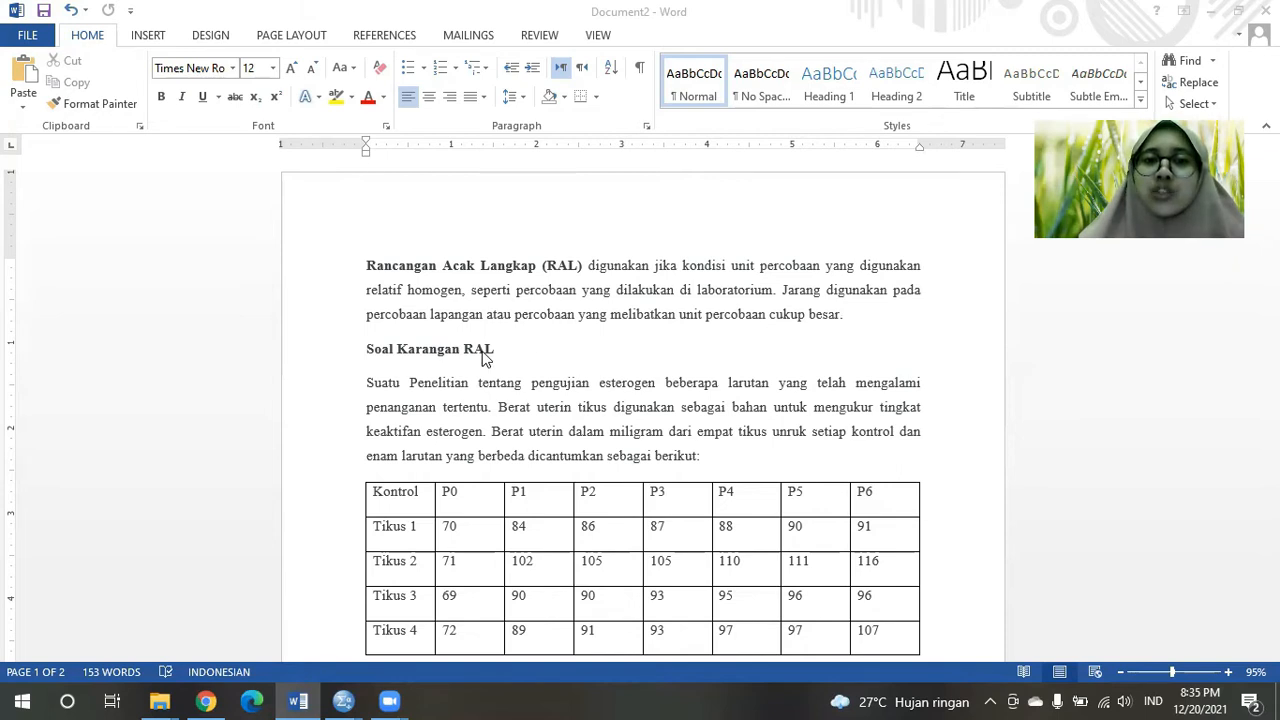
Read the RAL problem text, the table of rat uterine weights and the H0 and H1 hypotheses
scroll(482, 356, "down", 2)
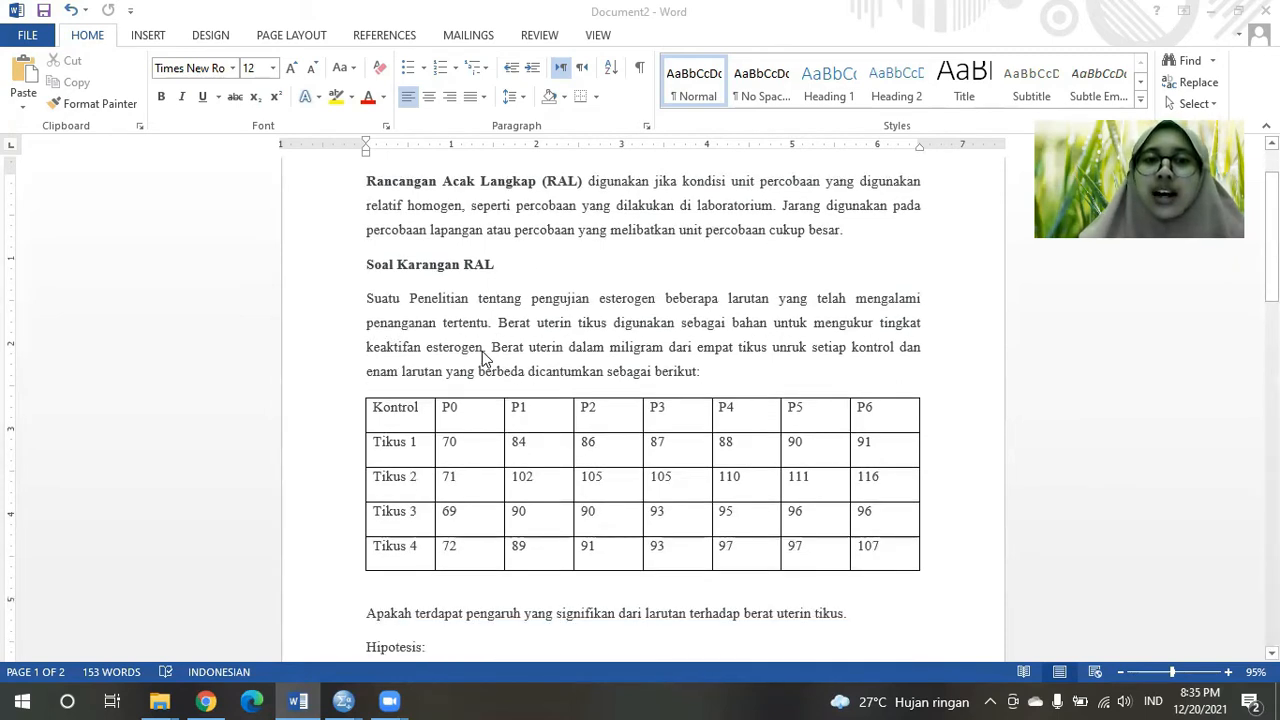
scroll(482, 356, "down", 3)
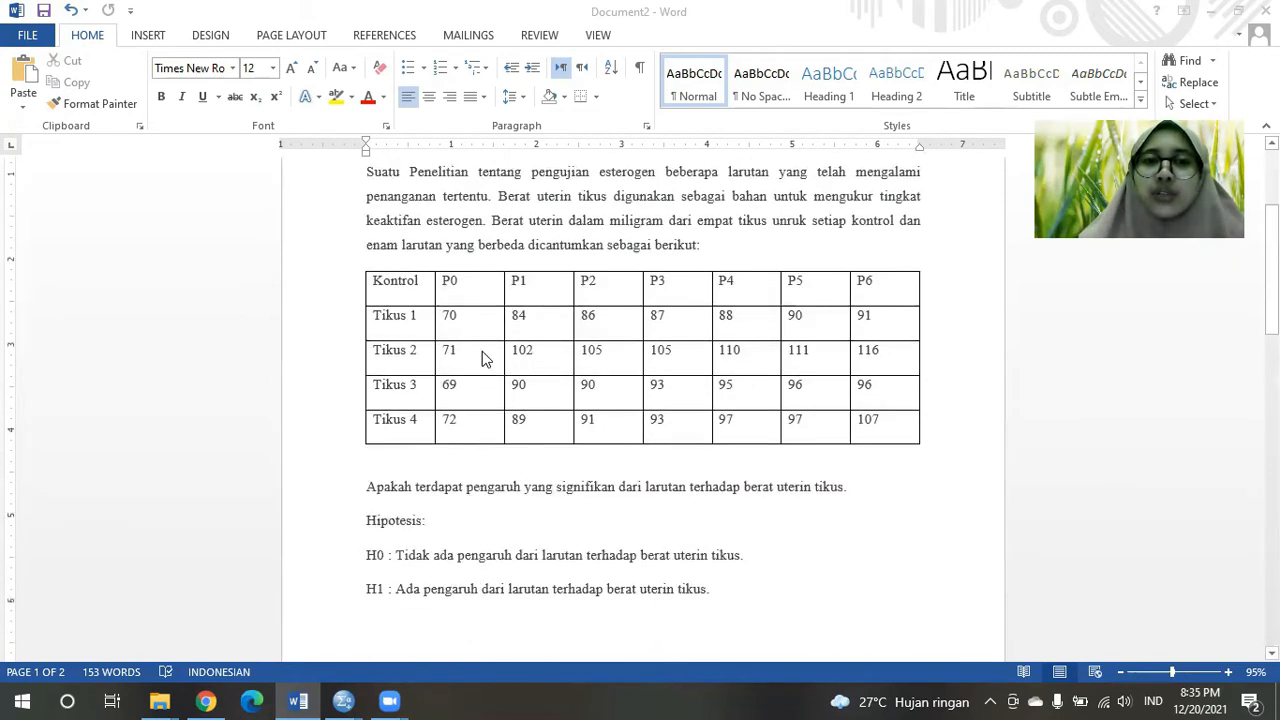
scroll(482, 358, "up", 1)
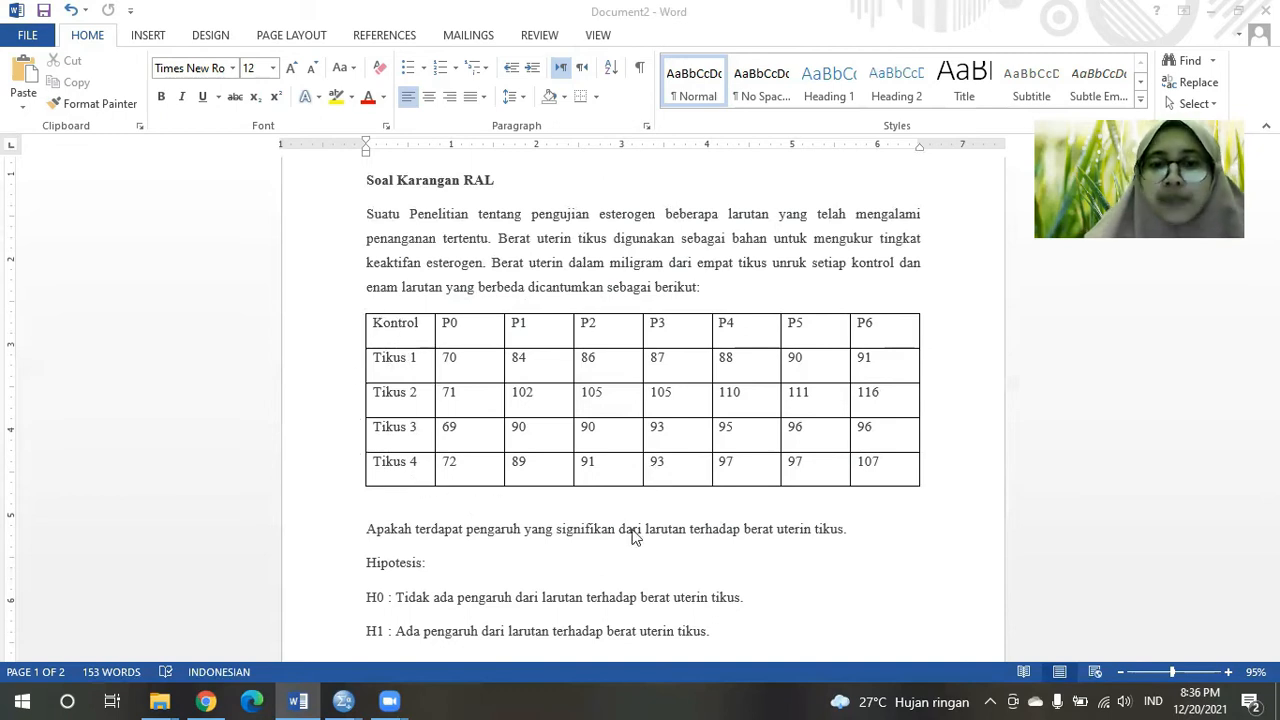
scroll(632, 537, "down", 1)
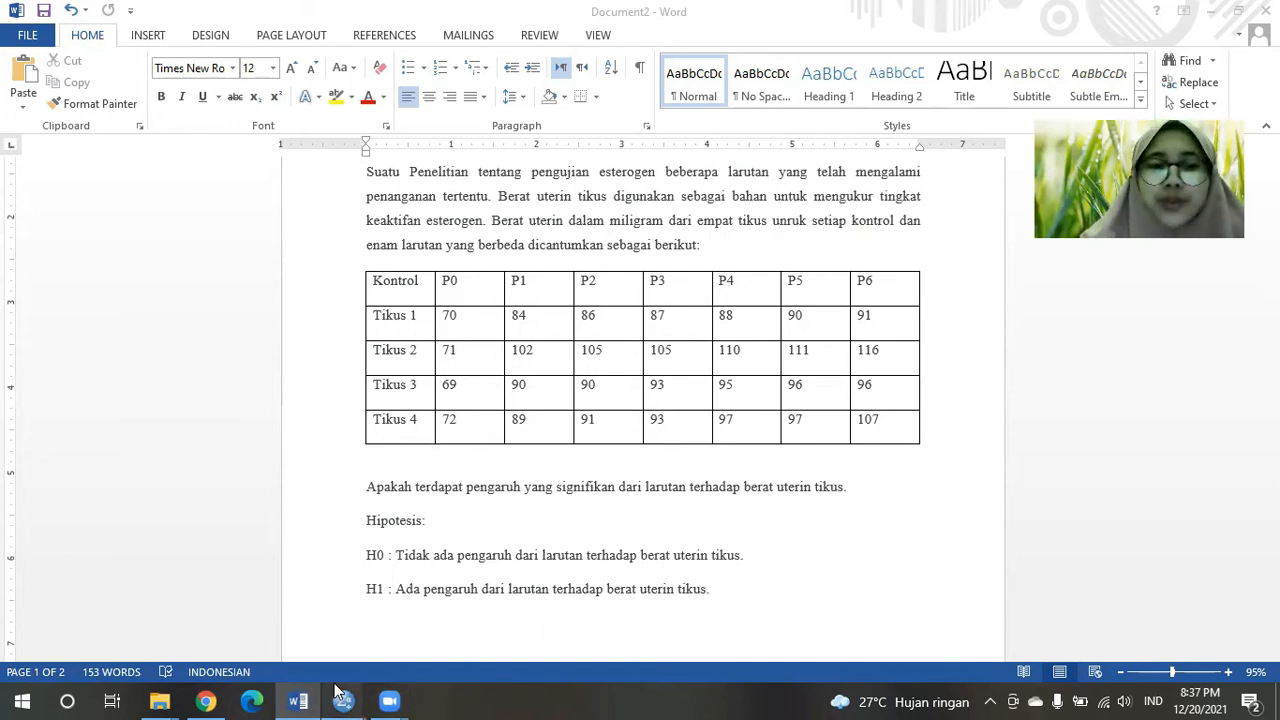
Switch to the SPSS Data Editor and create a new empty dataset
mouse_move(345, 698)
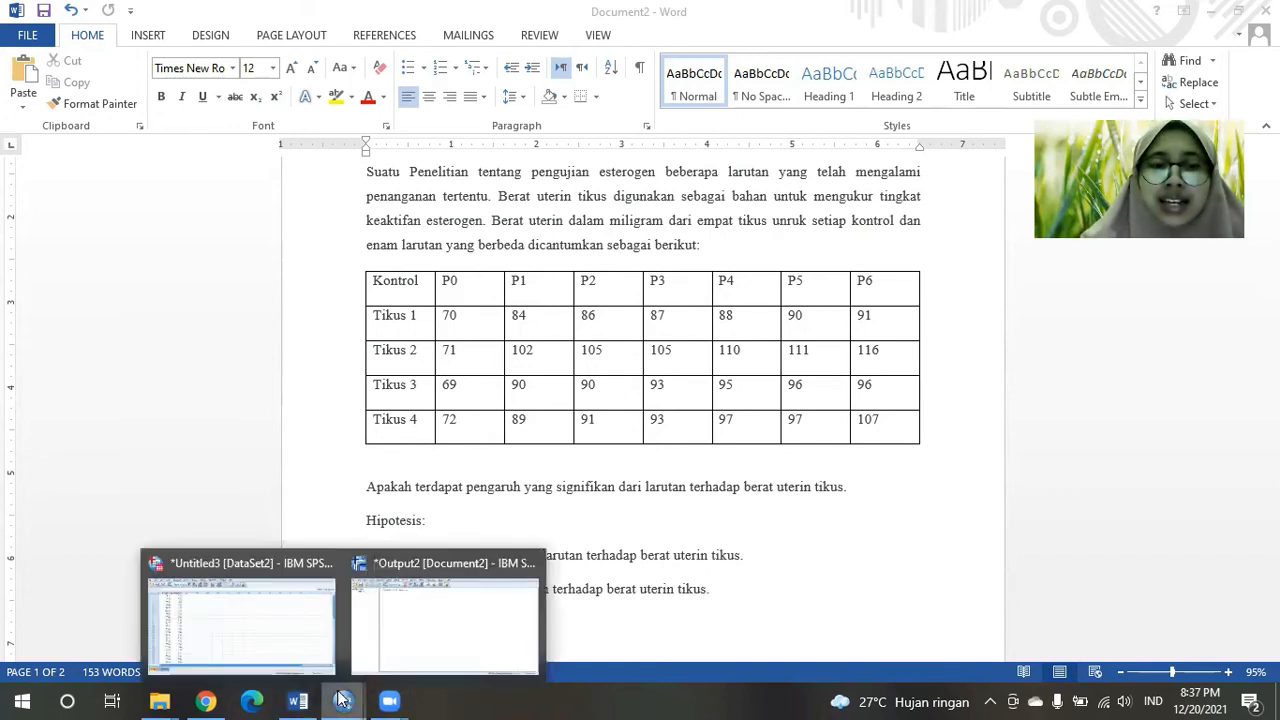
left_click(251, 623)
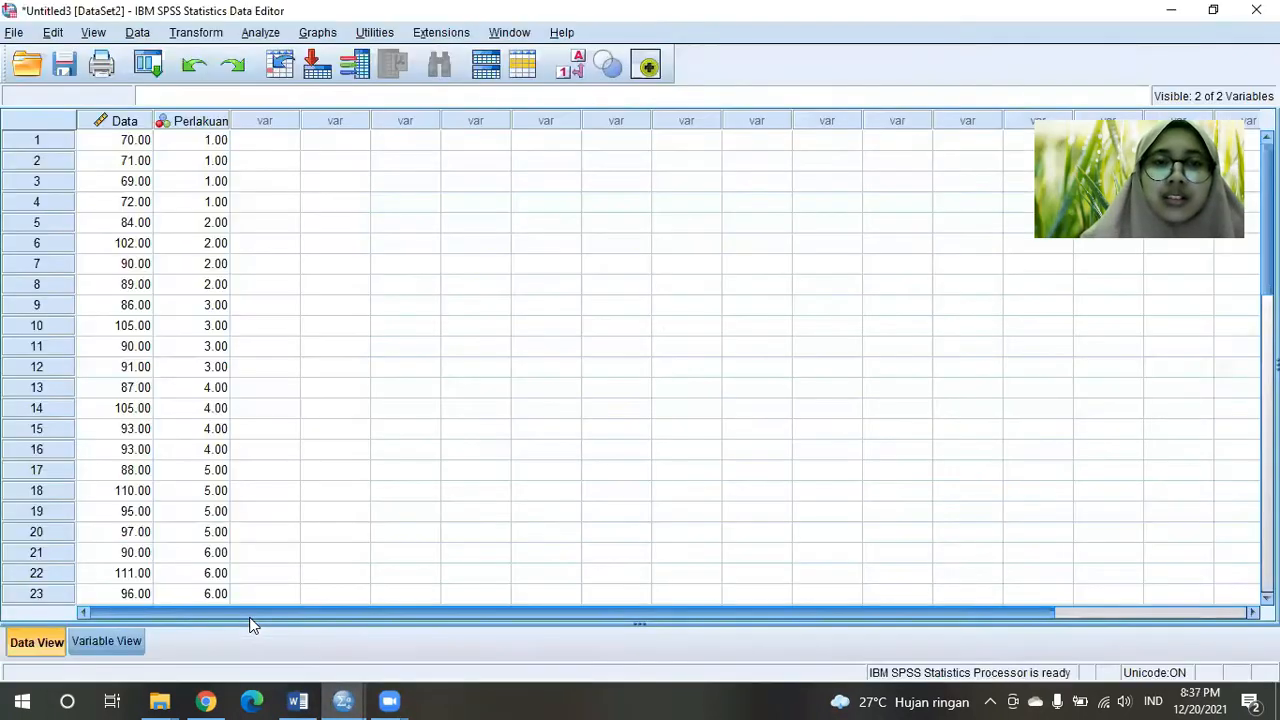
left_click(14, 32)
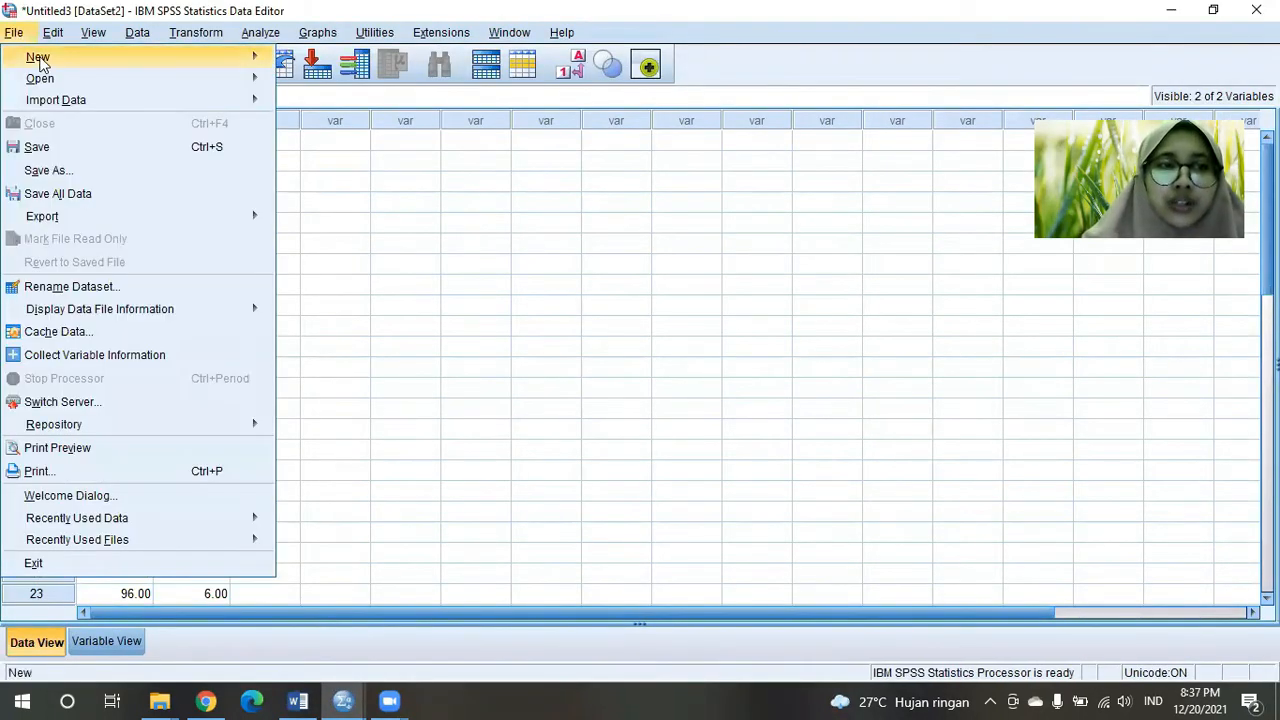
mouse_move(42, 60)
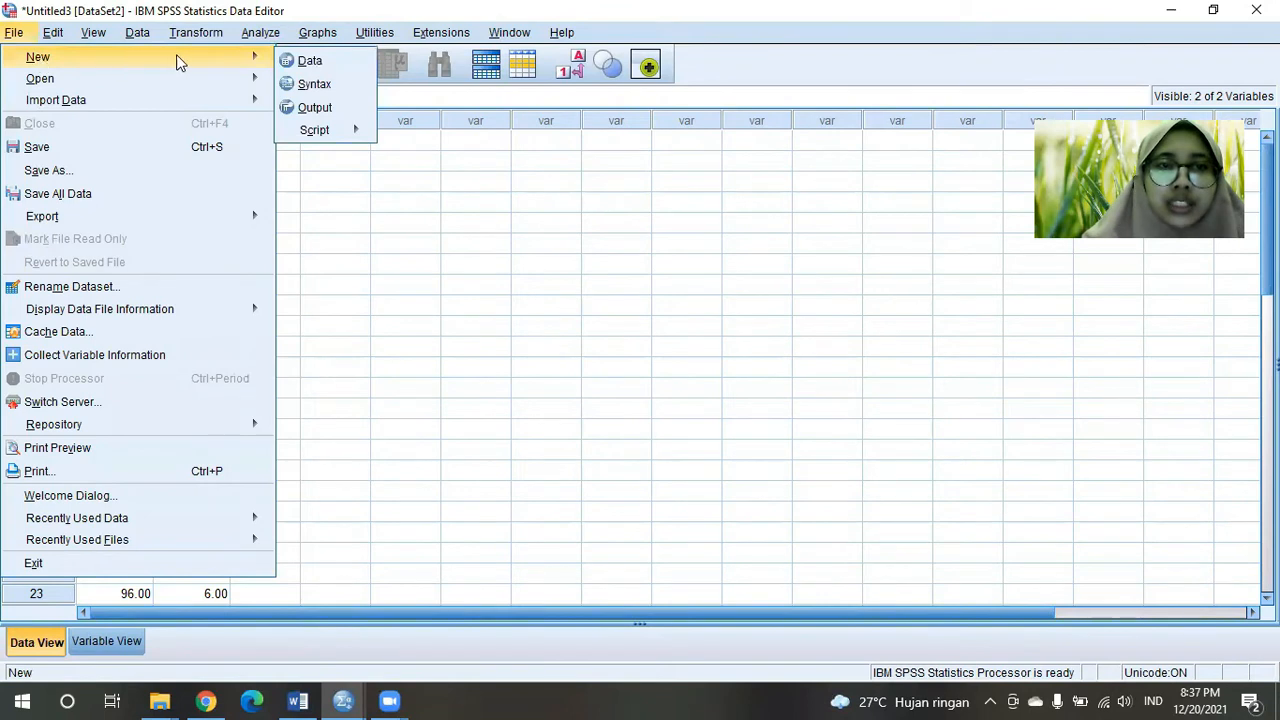
left_click(310, 62)
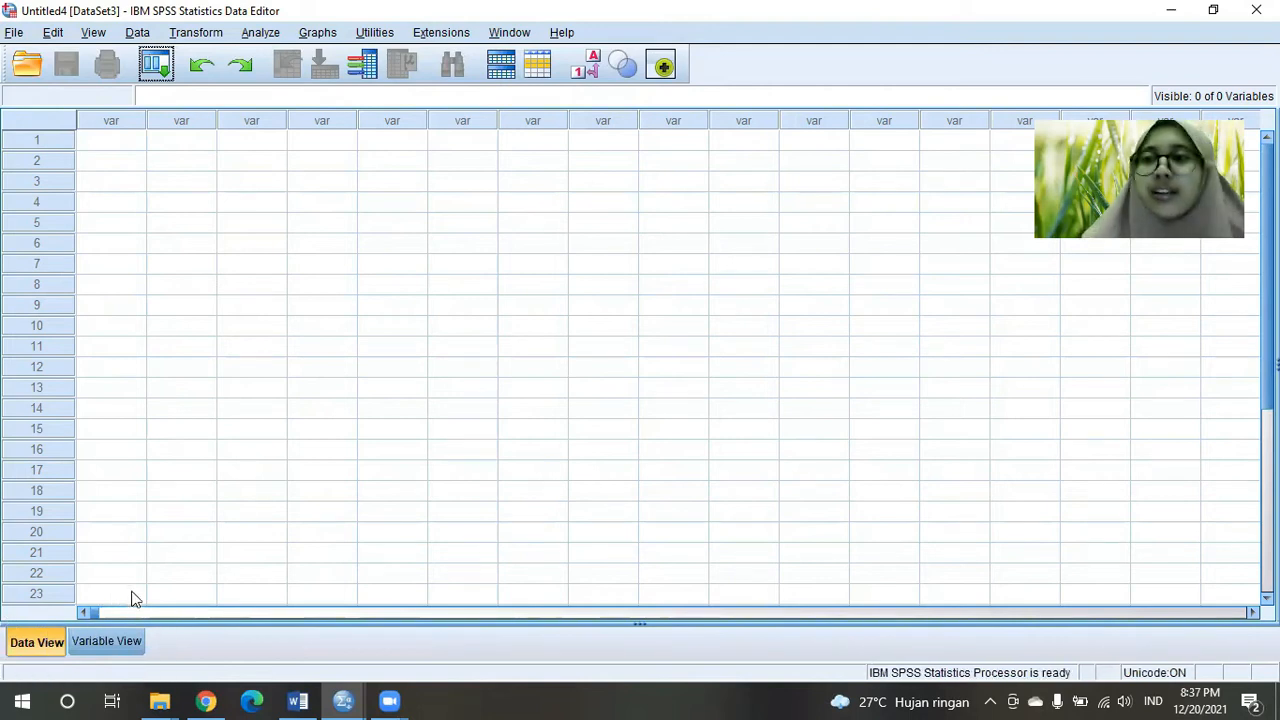
Define two variables named Data and Perlakuan in the new dataset, and return to its data grid
left_click(103, 645)
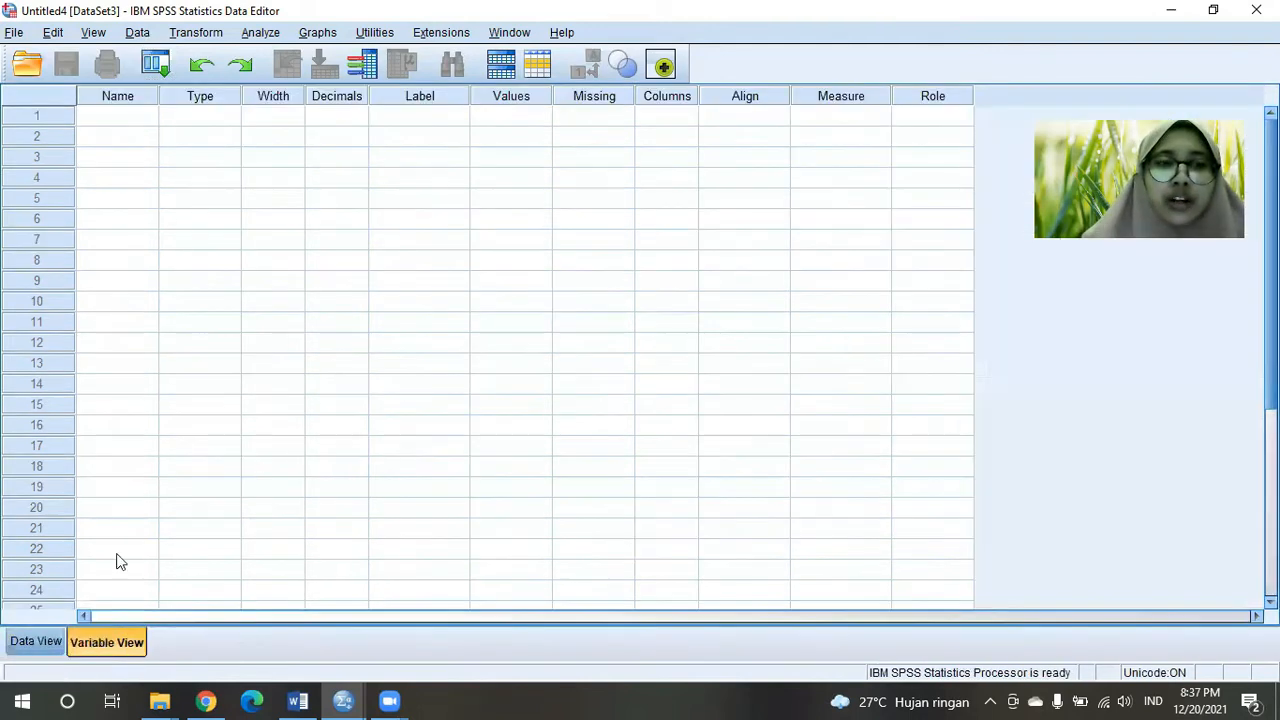
left_click(124, 117)
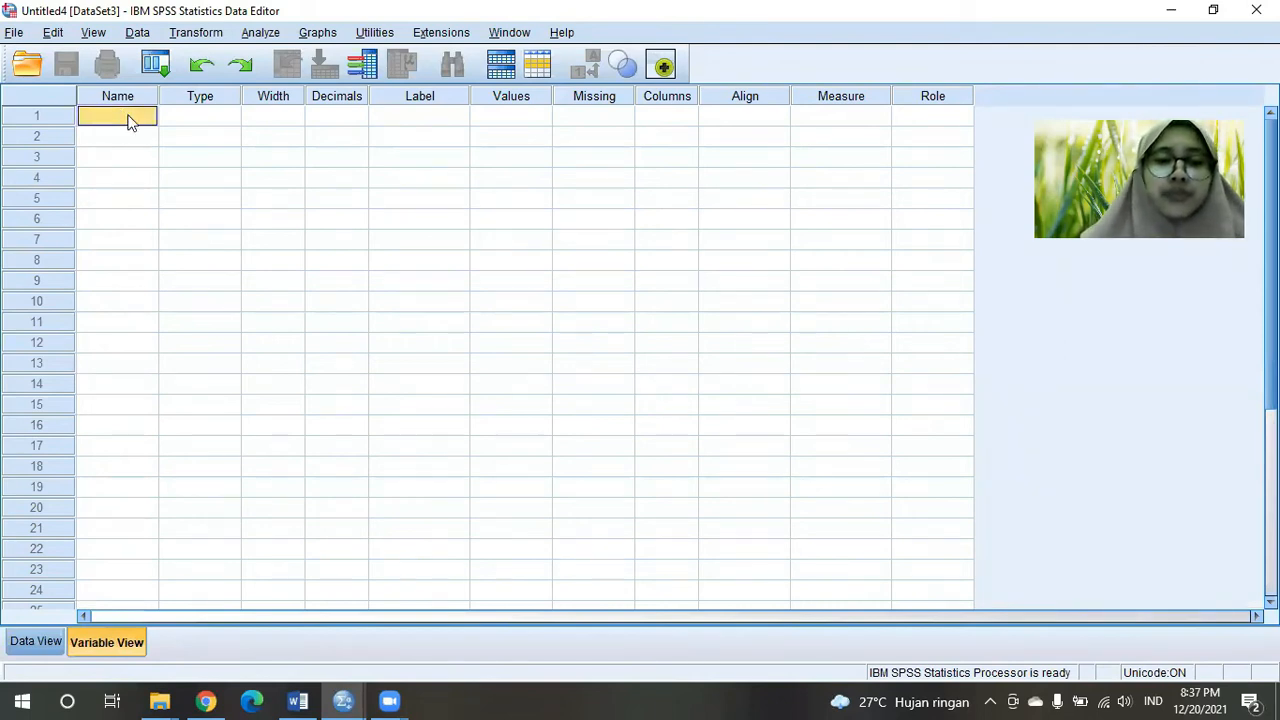
type("Da")
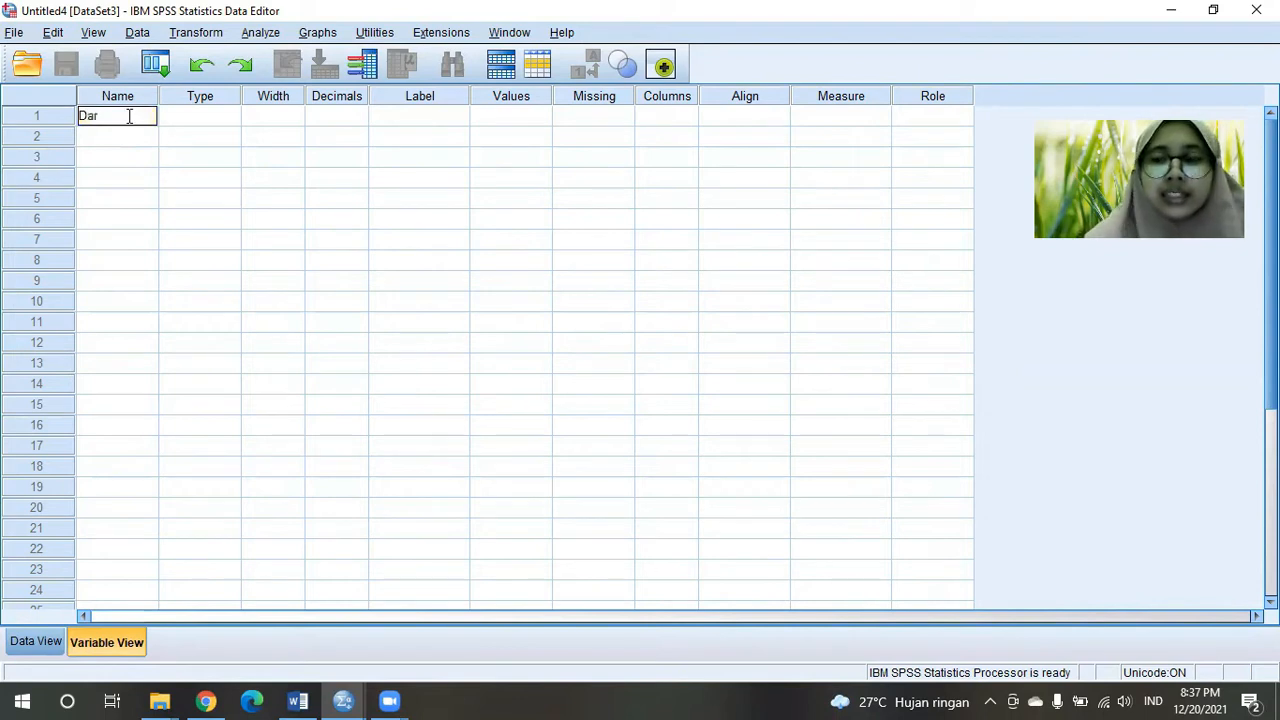
type("ta")
key("Return")
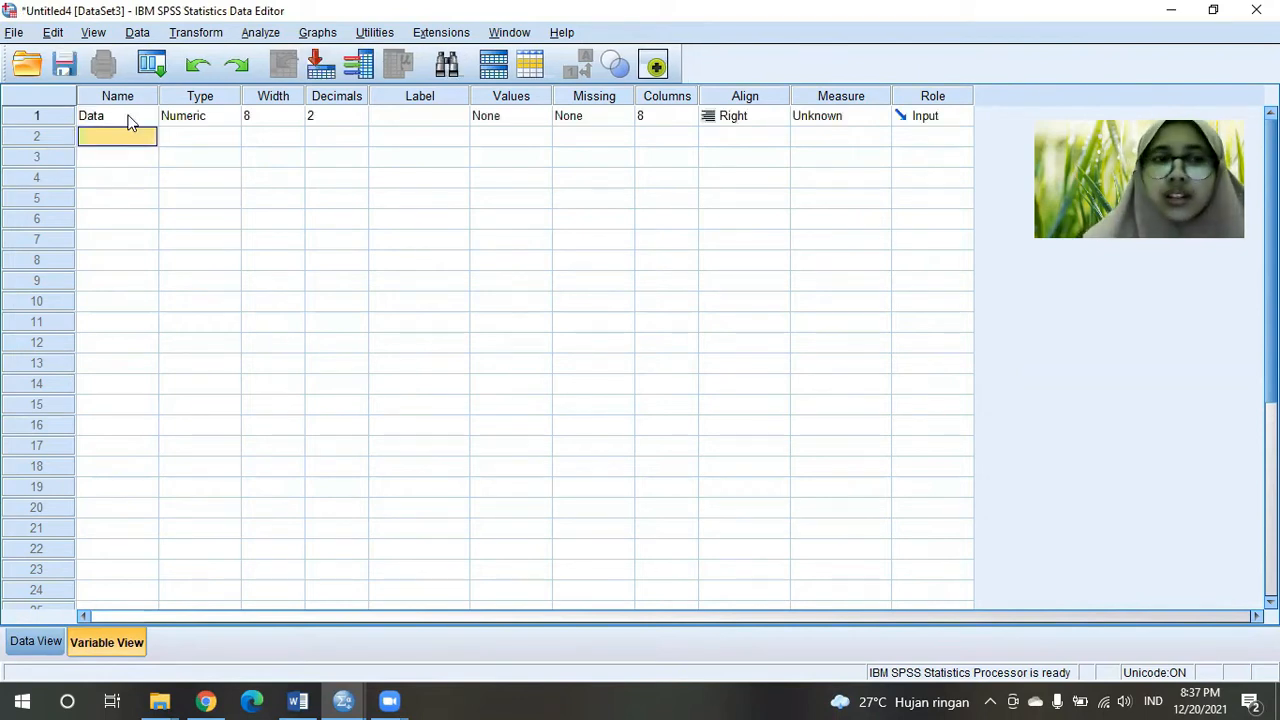
type("P")
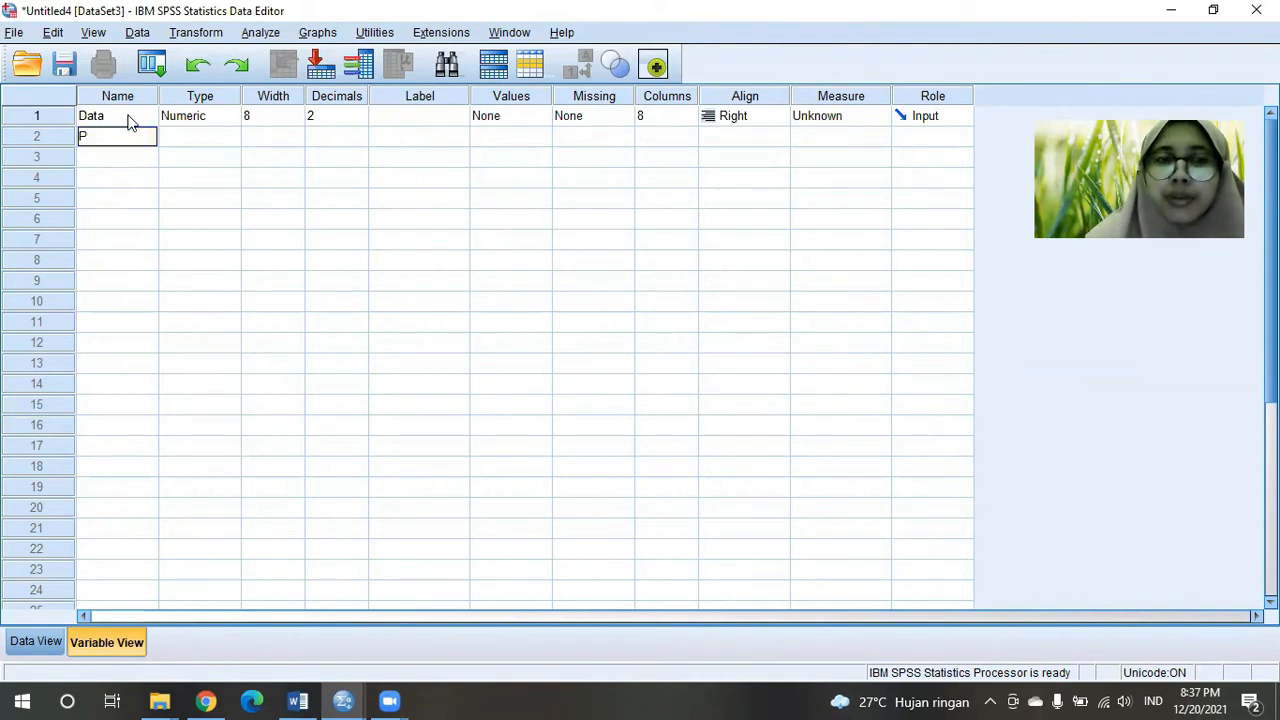
type("erlakuan")
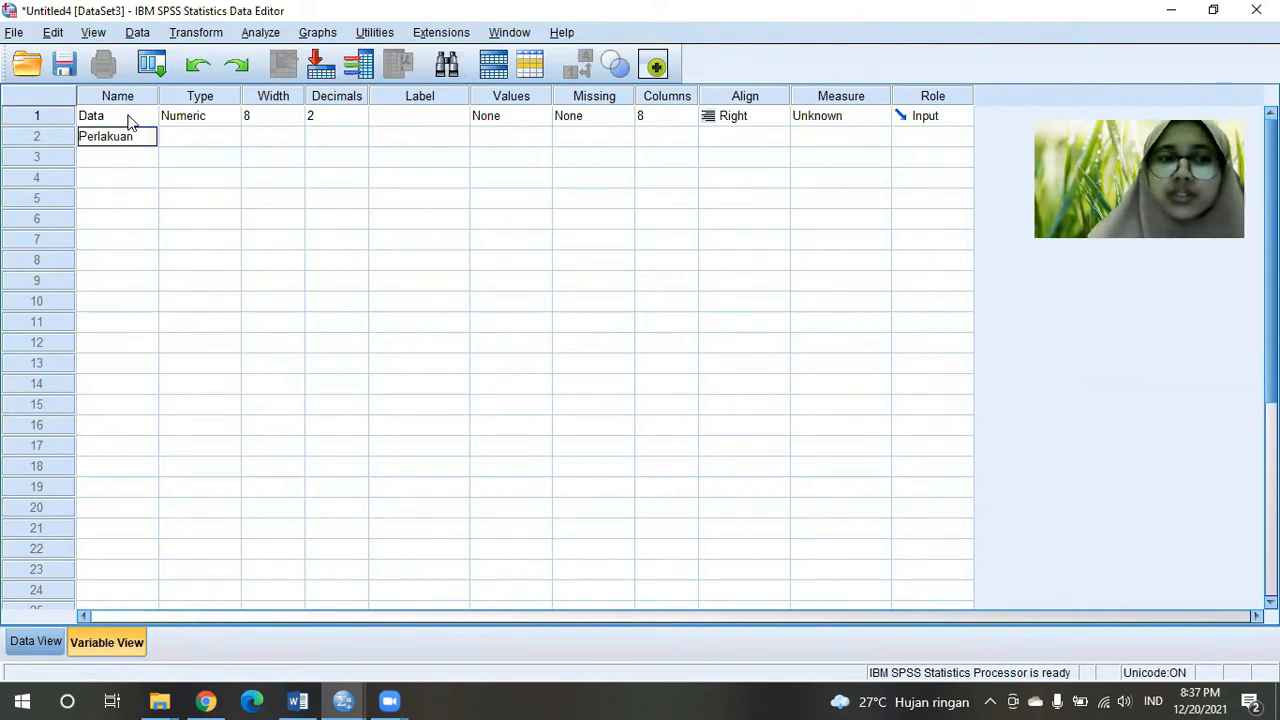
left_click(36, 643)
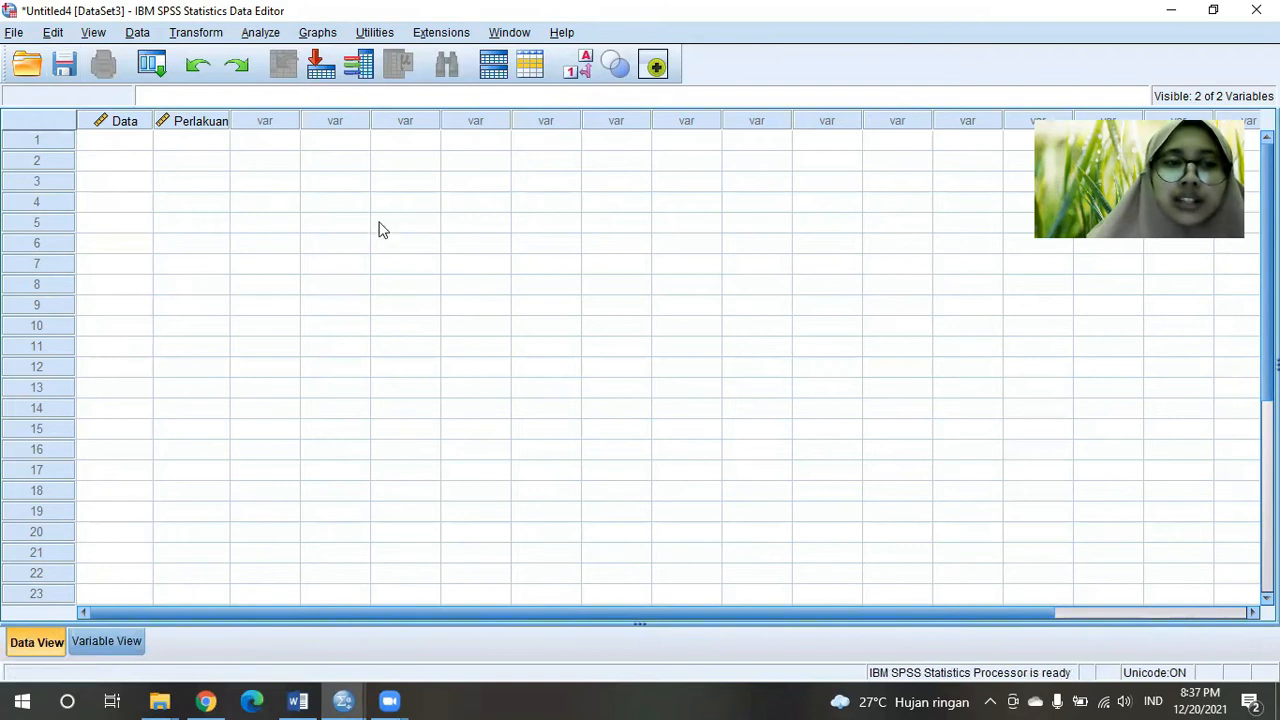
Consult the rat weight table in the Word document and return to the new, empty SPSS dataset
left_click(297, 701)
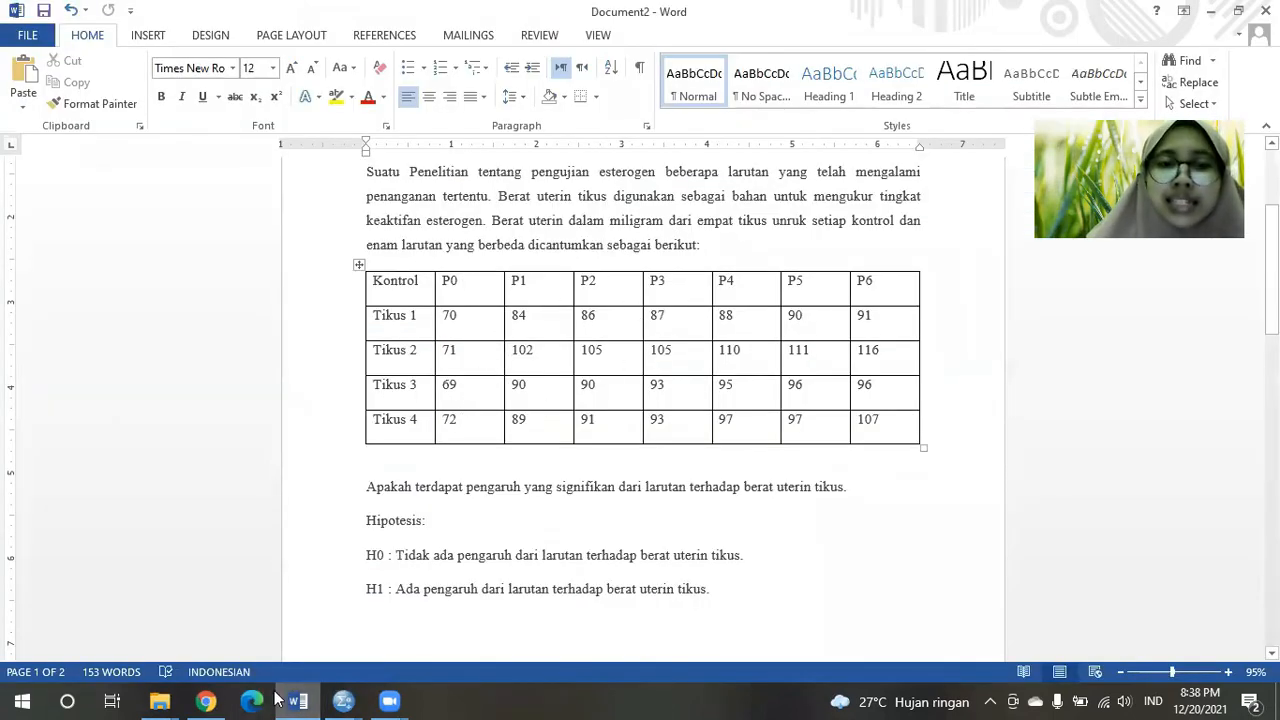
mouse_move(343, 701)
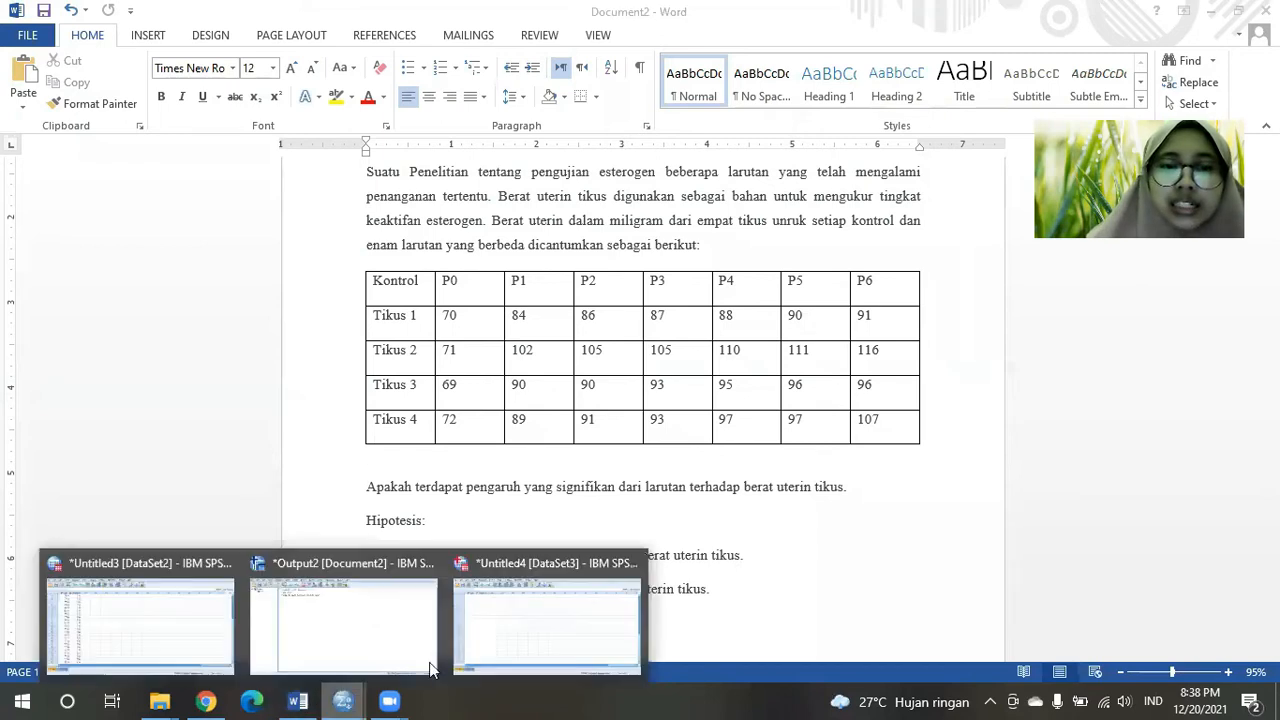
left_click(503, 638)
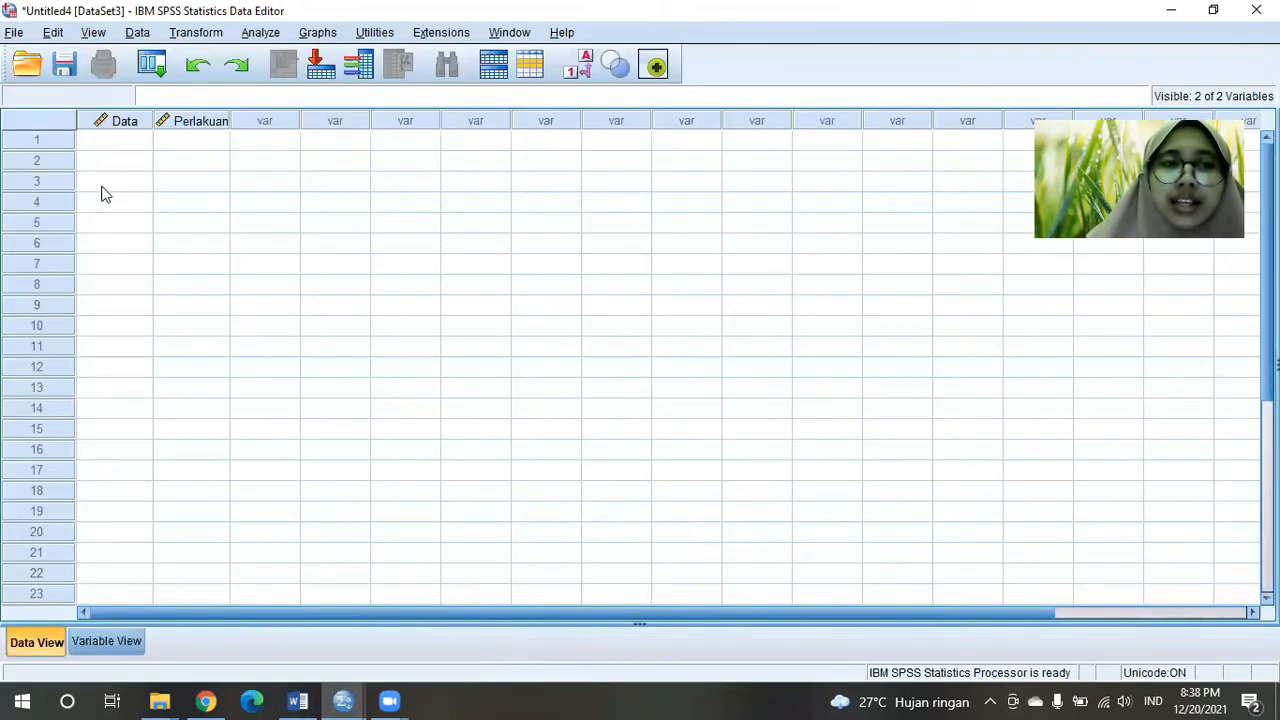
Switch to the Word document and add the codes (1) and (2) to the table headers P0 and P1
left_click(305, 700)
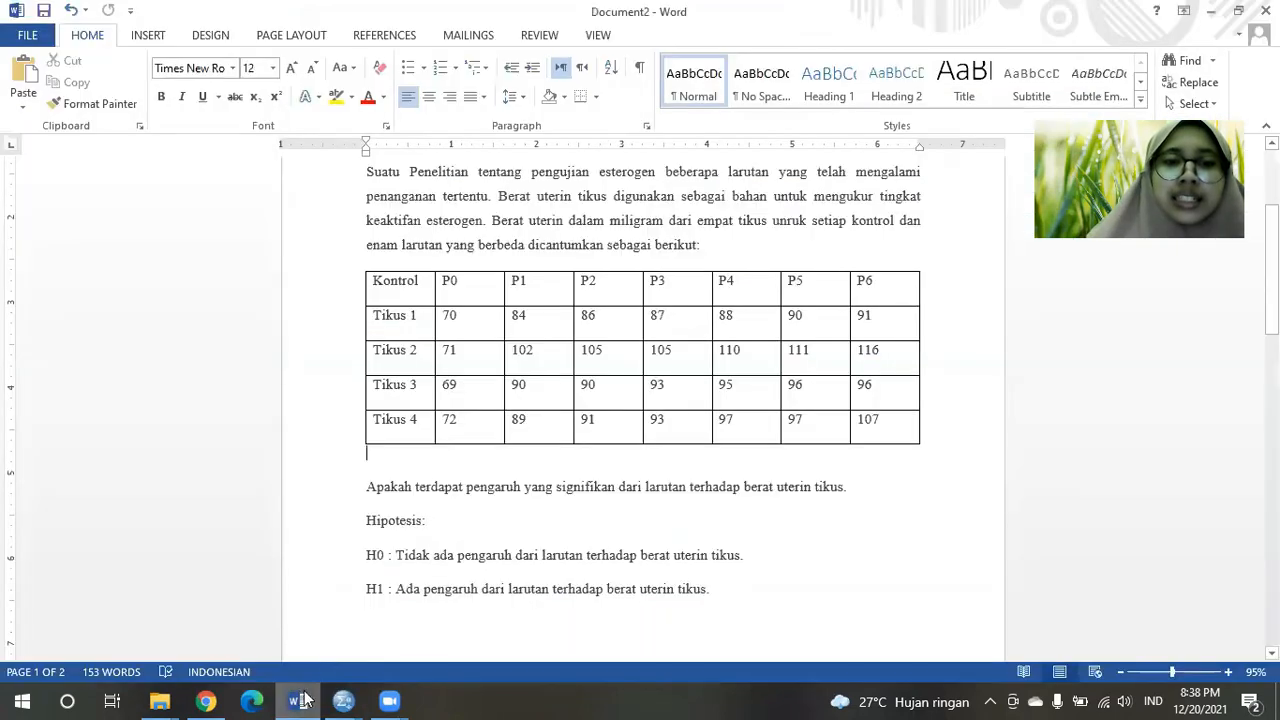
left_click(464, 283)
type("(")
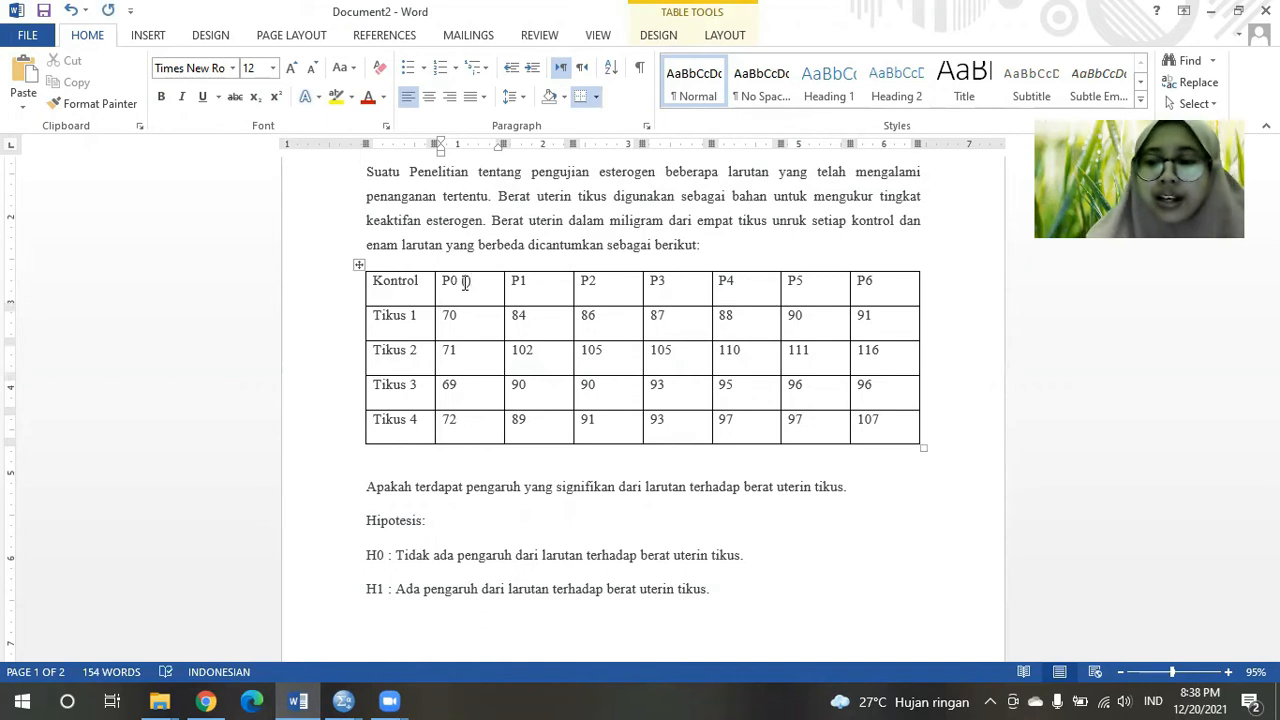
type("1")
key("Right")
key("Right")
key("Right")
key("Right")
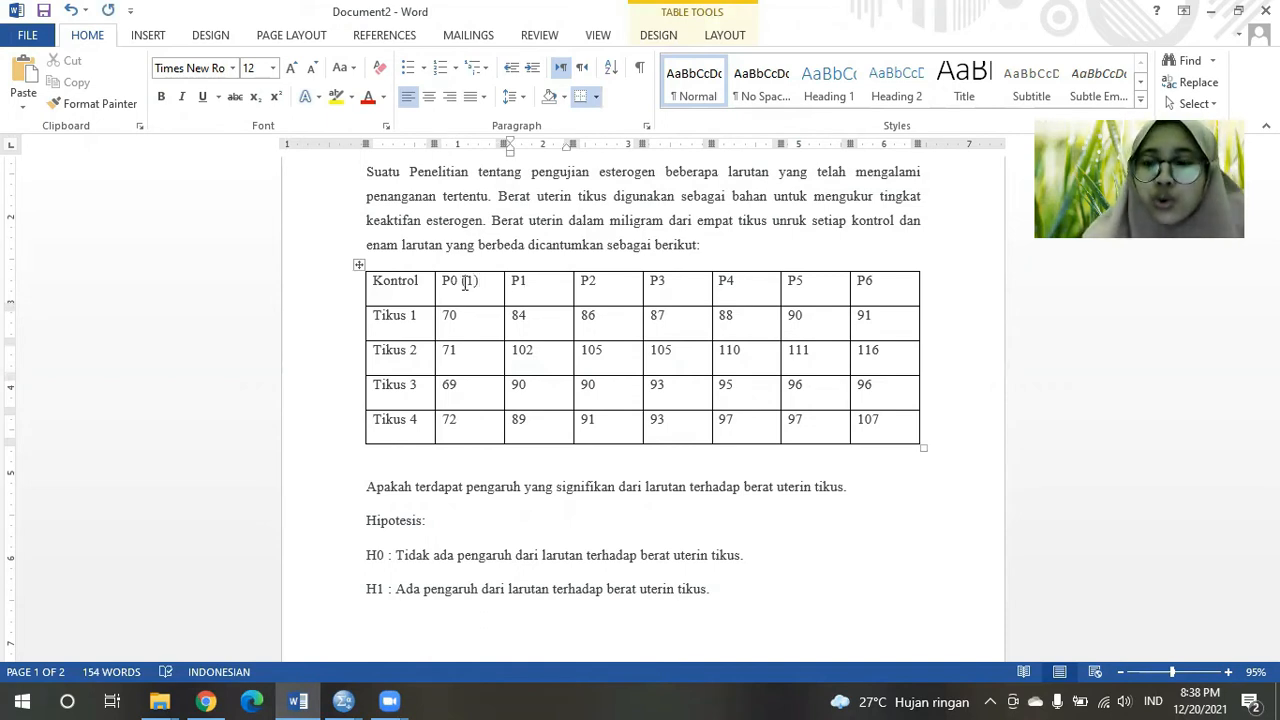
type("()")
key("Left")
type("2")
key("Right")
key("Right")
key("Right")
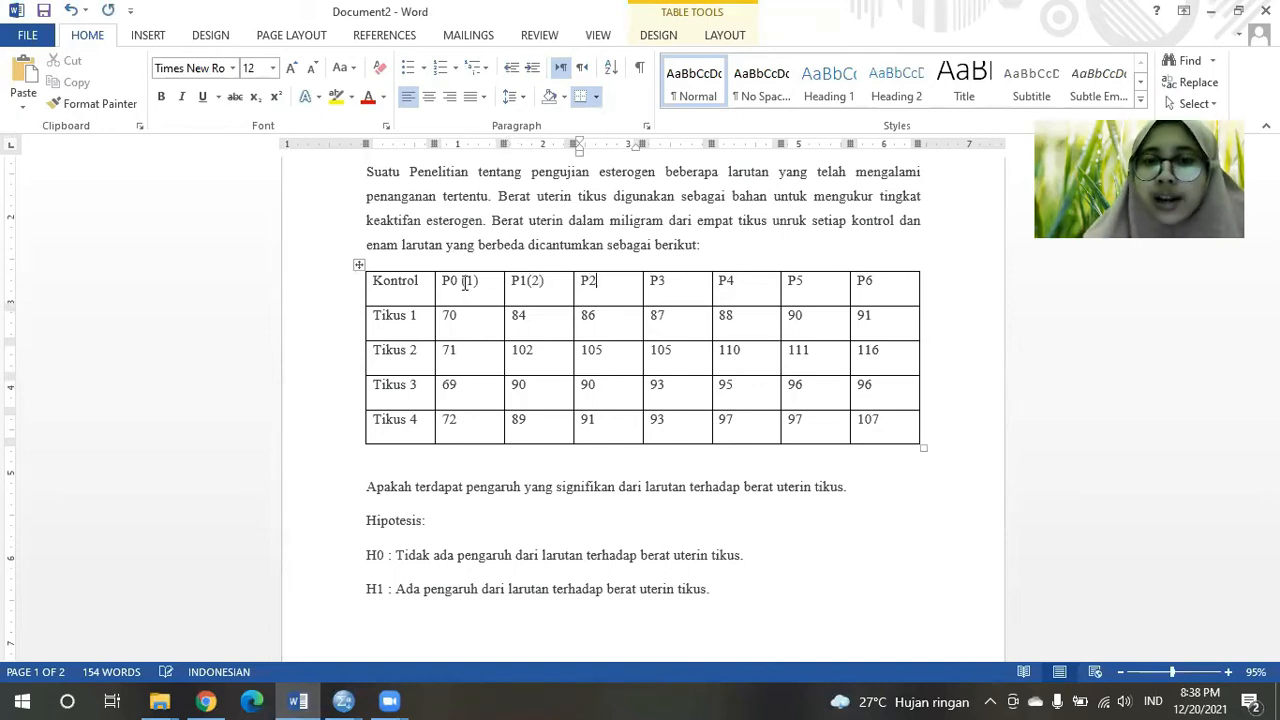
Add the codes (3) and (4) to the table headers P2 and P3
type("(3)")
key("Left")
type("3")
key("Right")
key("Right")
key("Right")
key("Right")
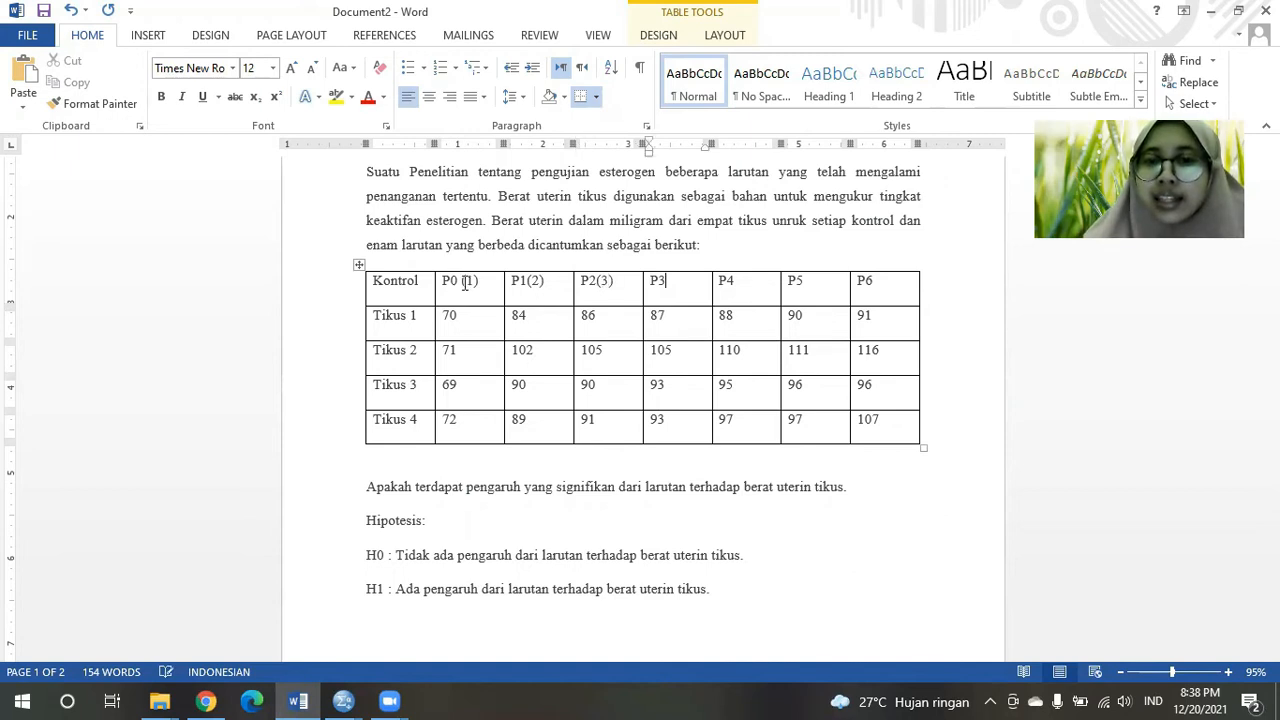
type("()")
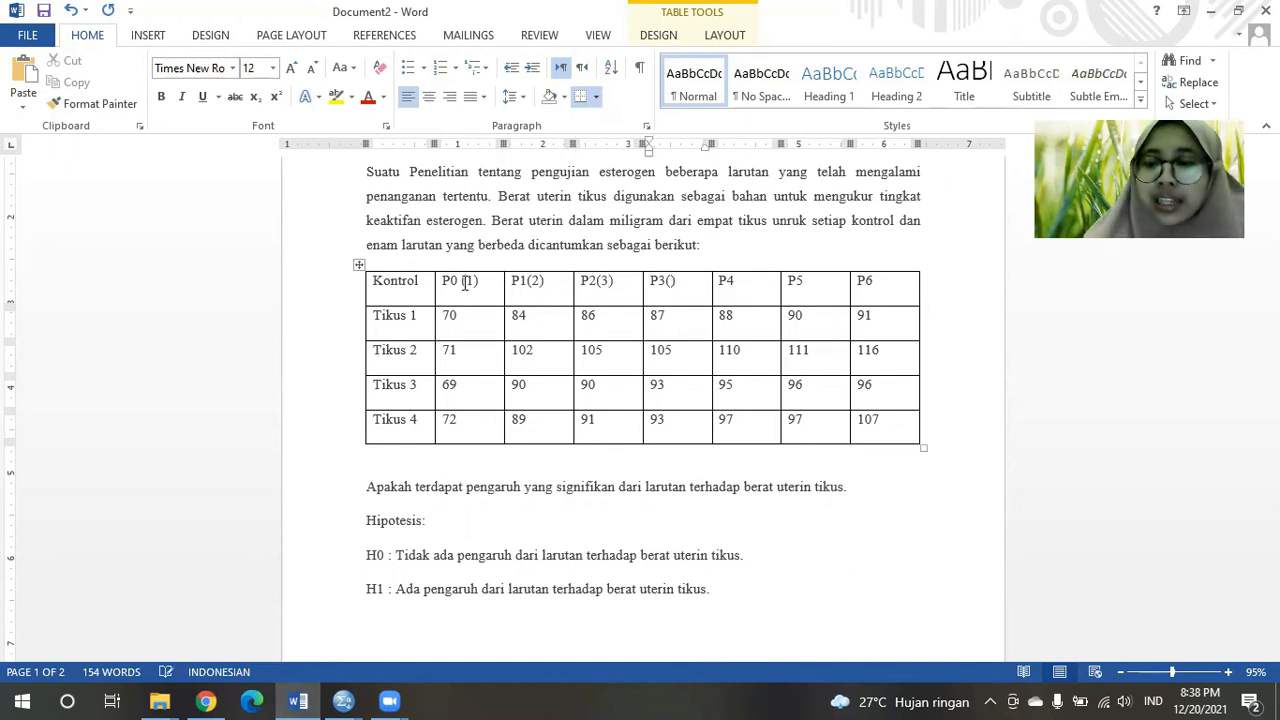
key("Left")
type("4")
key("Right")
key("Right")
key("Right")
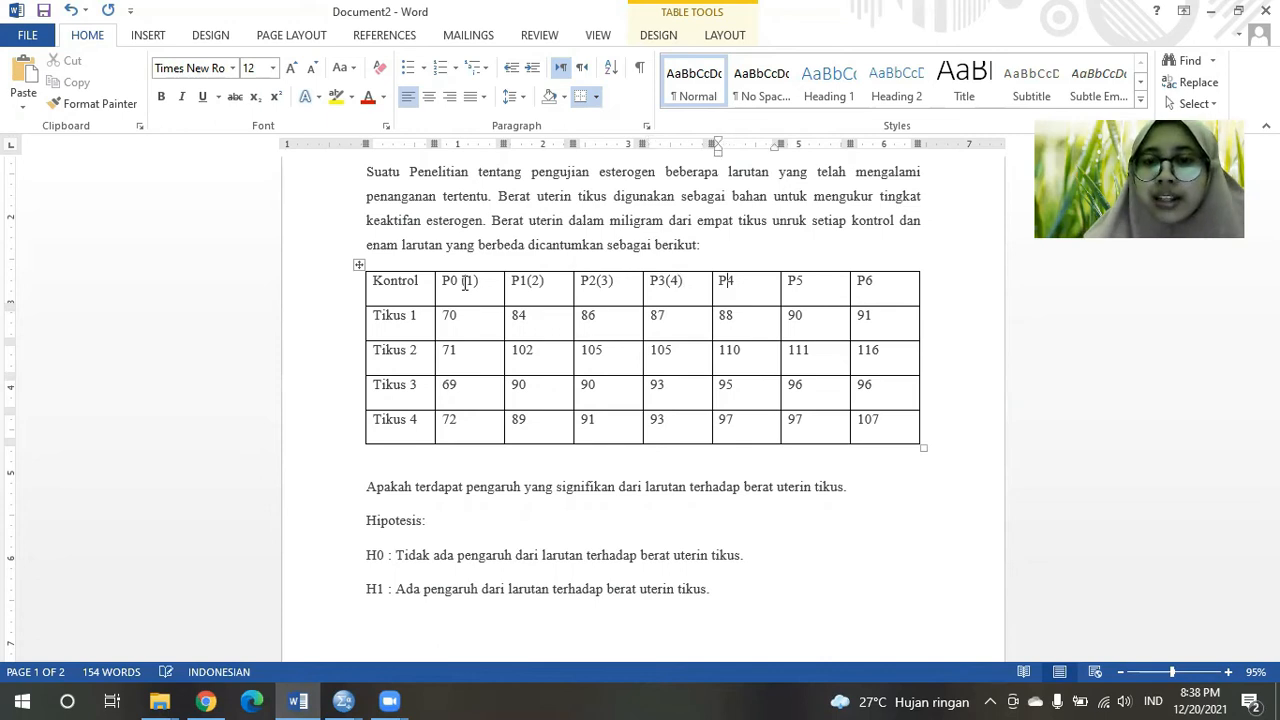
Add the codes (5) and (6) to the table headers P4 and P5
type("()")
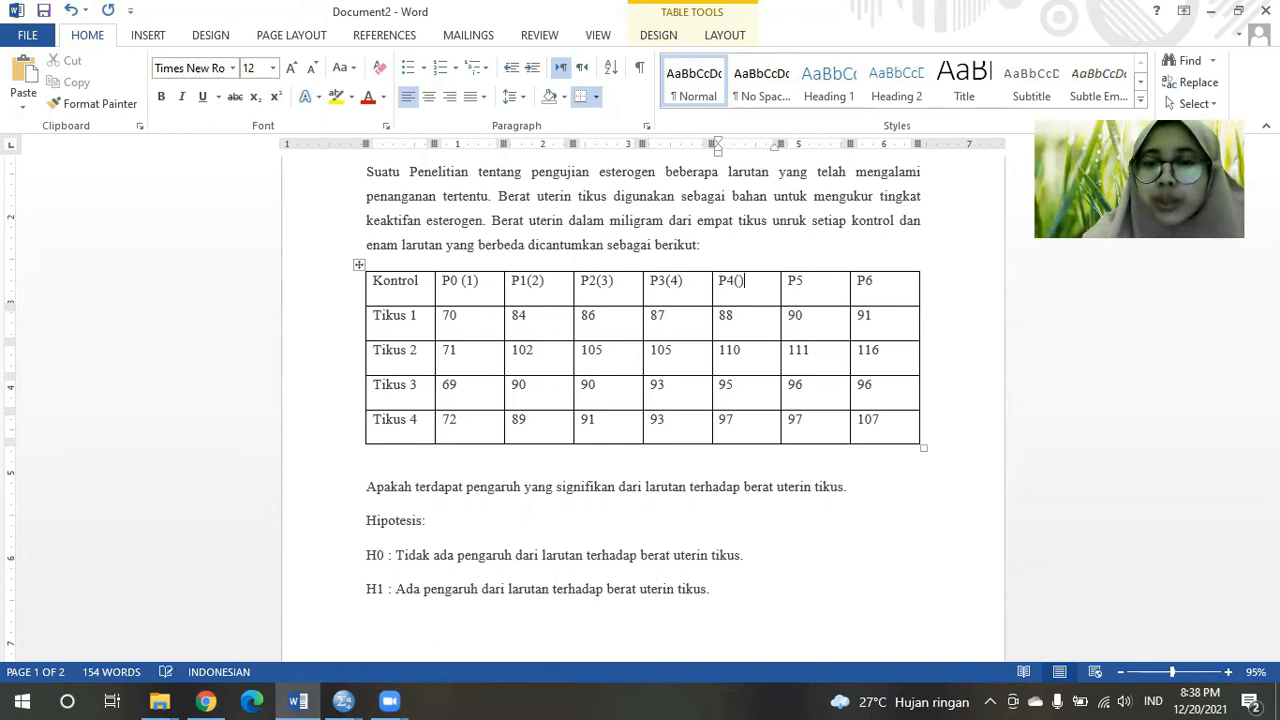
key("Left")
type("5")
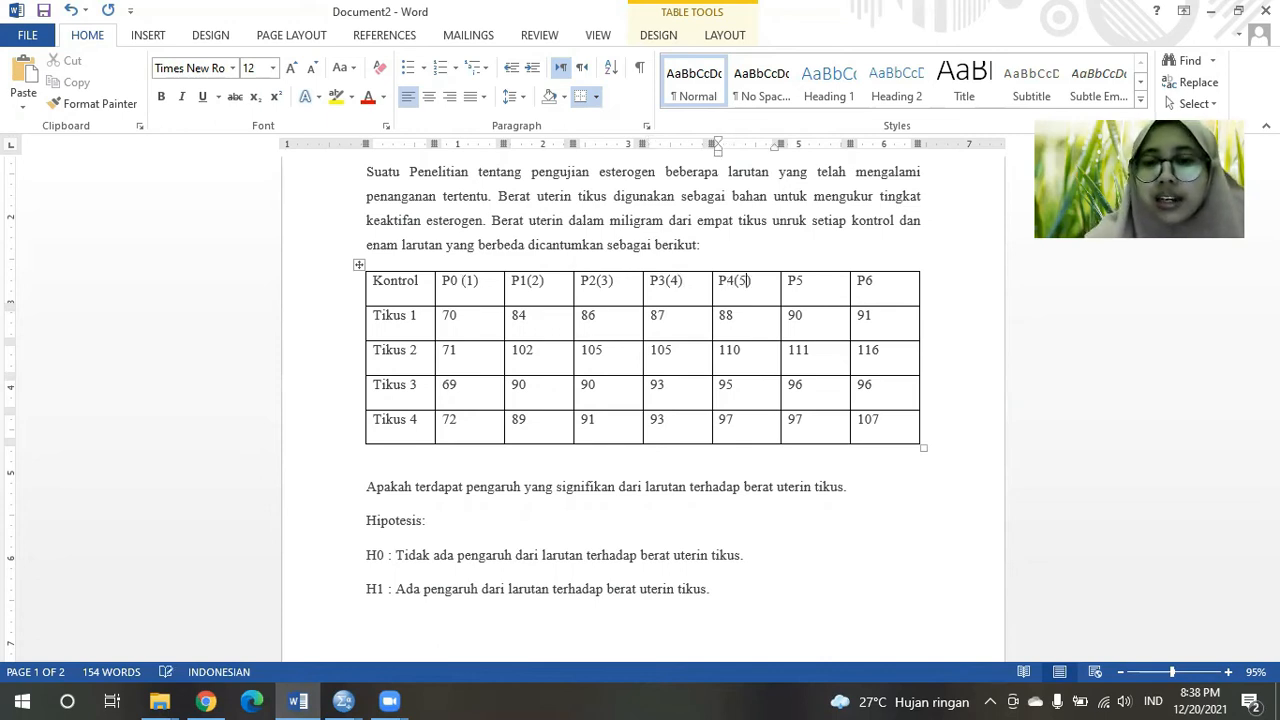
key("Right")
key("Right")
key("Right")
key("Right")
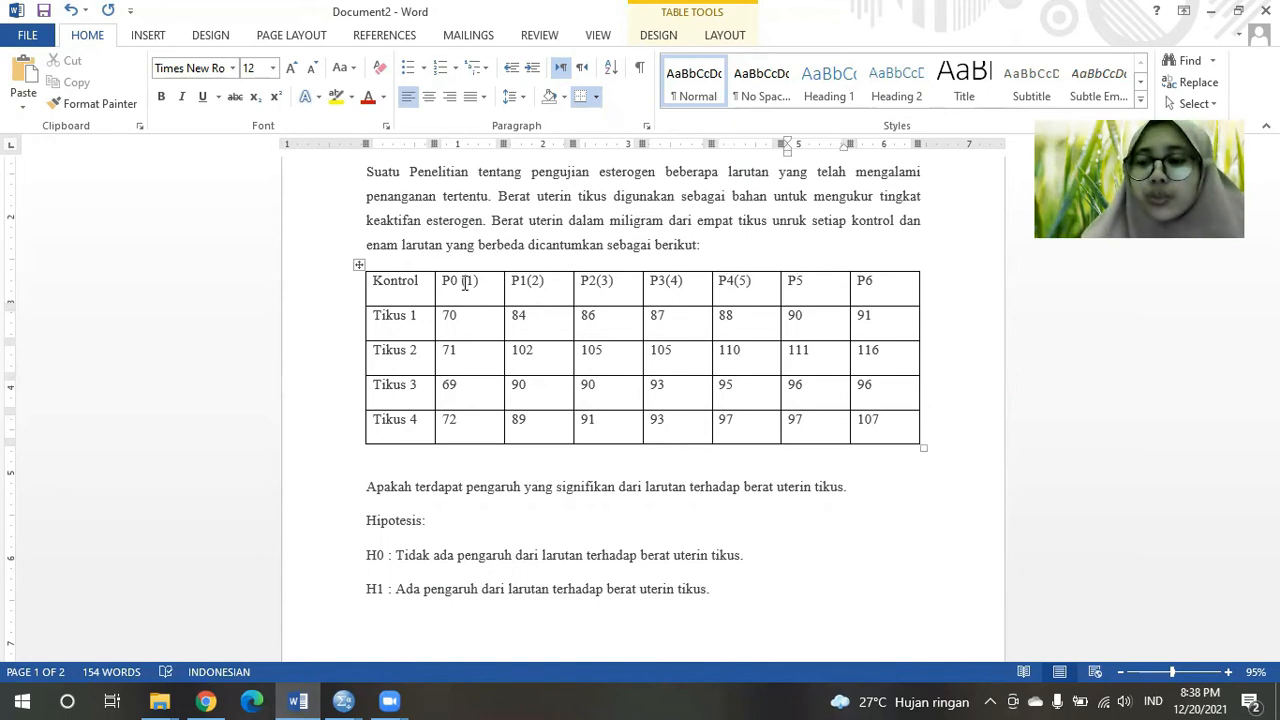
type("(")
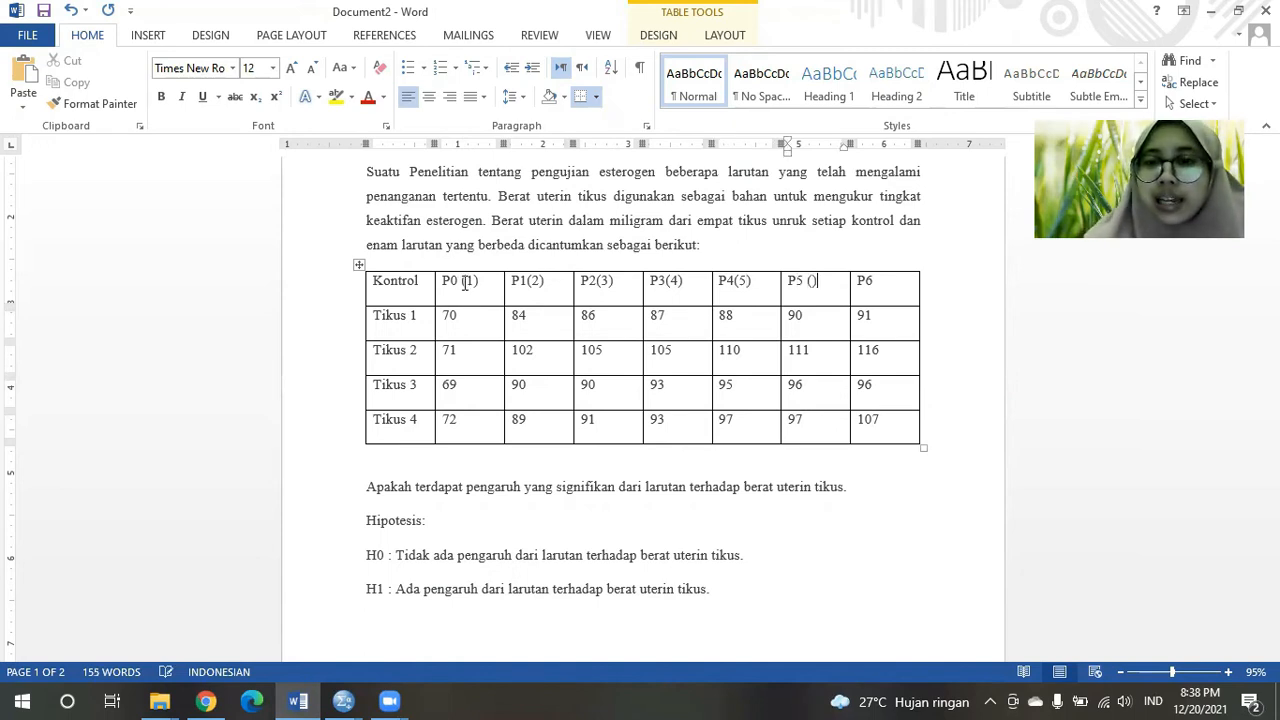
key("Left")
type("6")
key("Right")
key("Right")
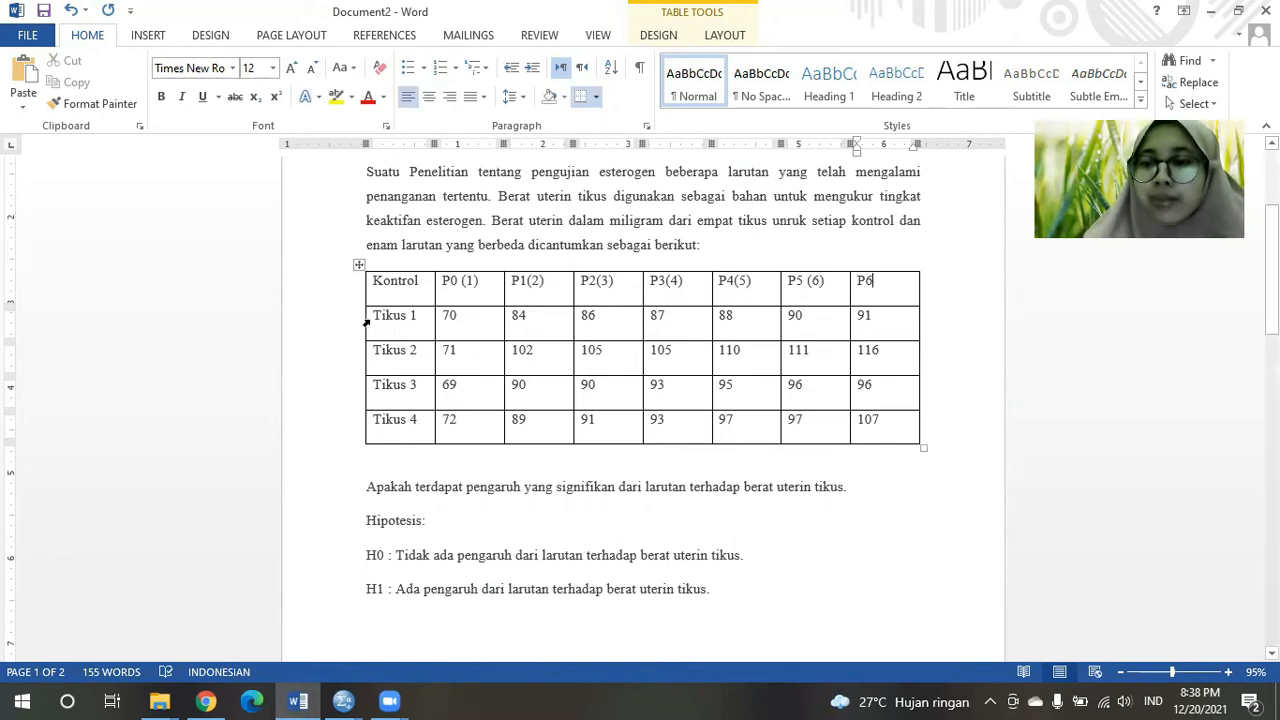
Add the code (7) to the table header P6 and switch back to the new, empty SPSS dataset
type("()")
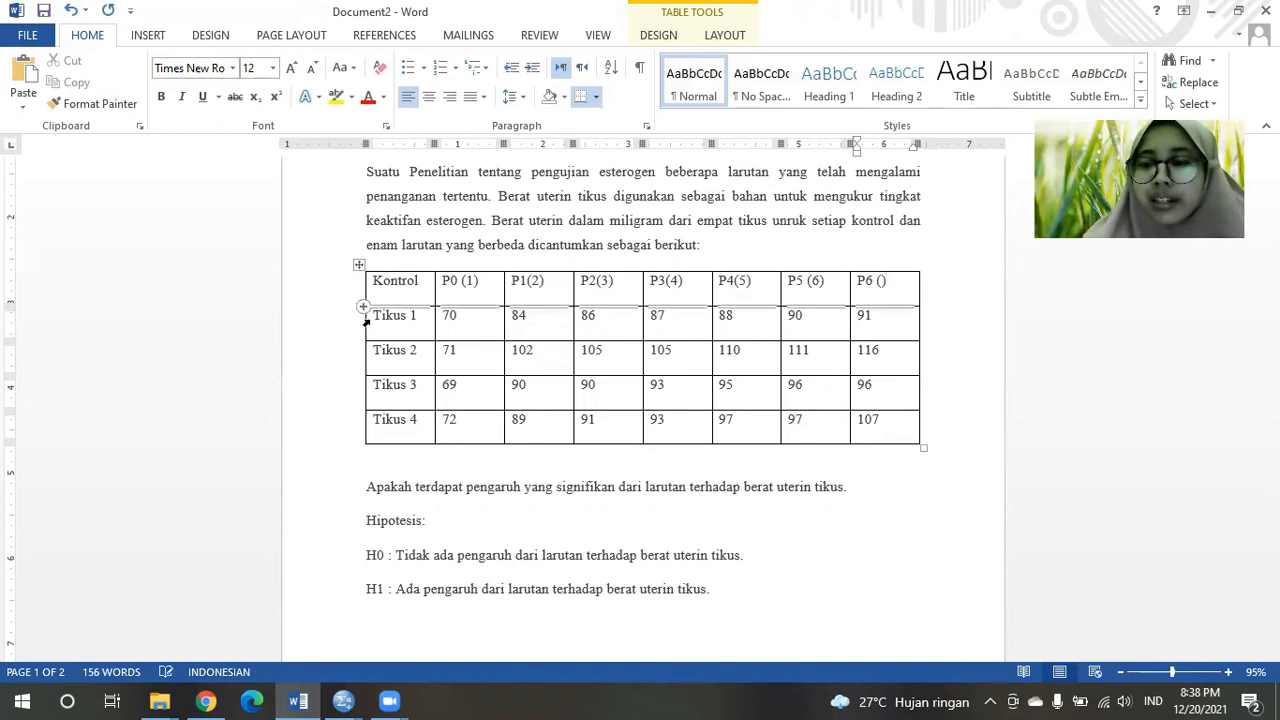
key("Left")
type("7")
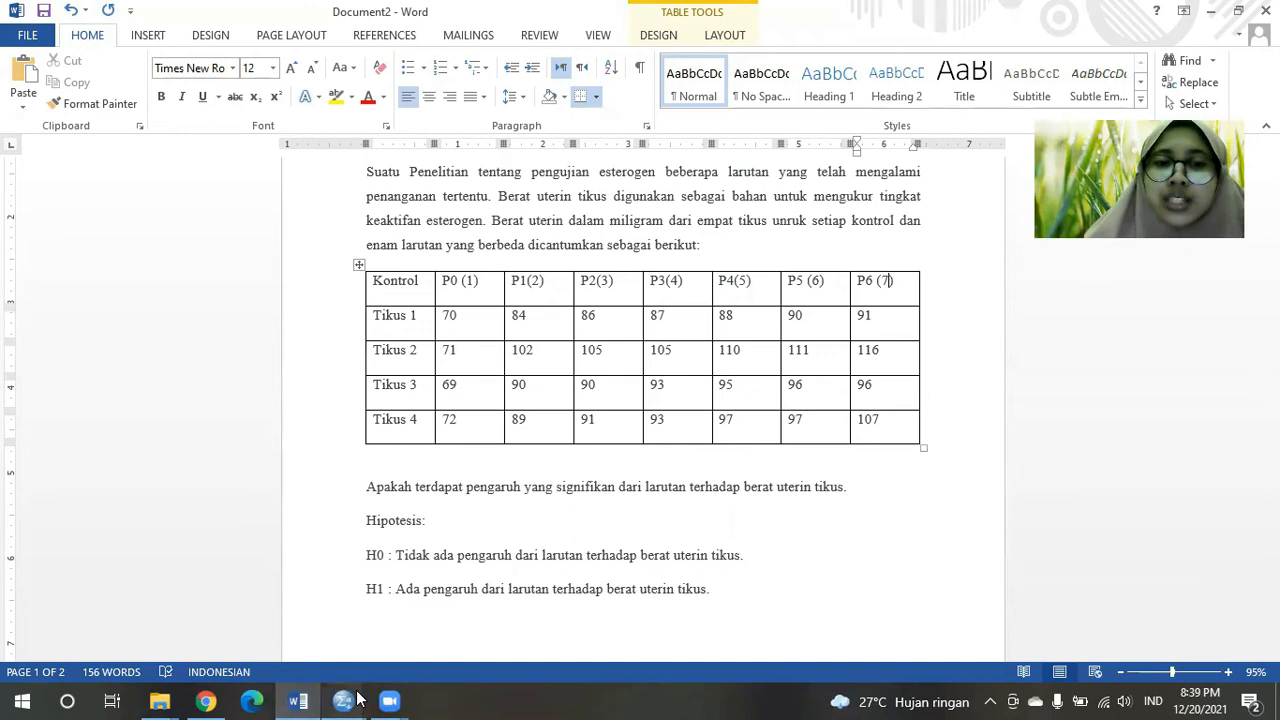
mouse_move(352, 700)
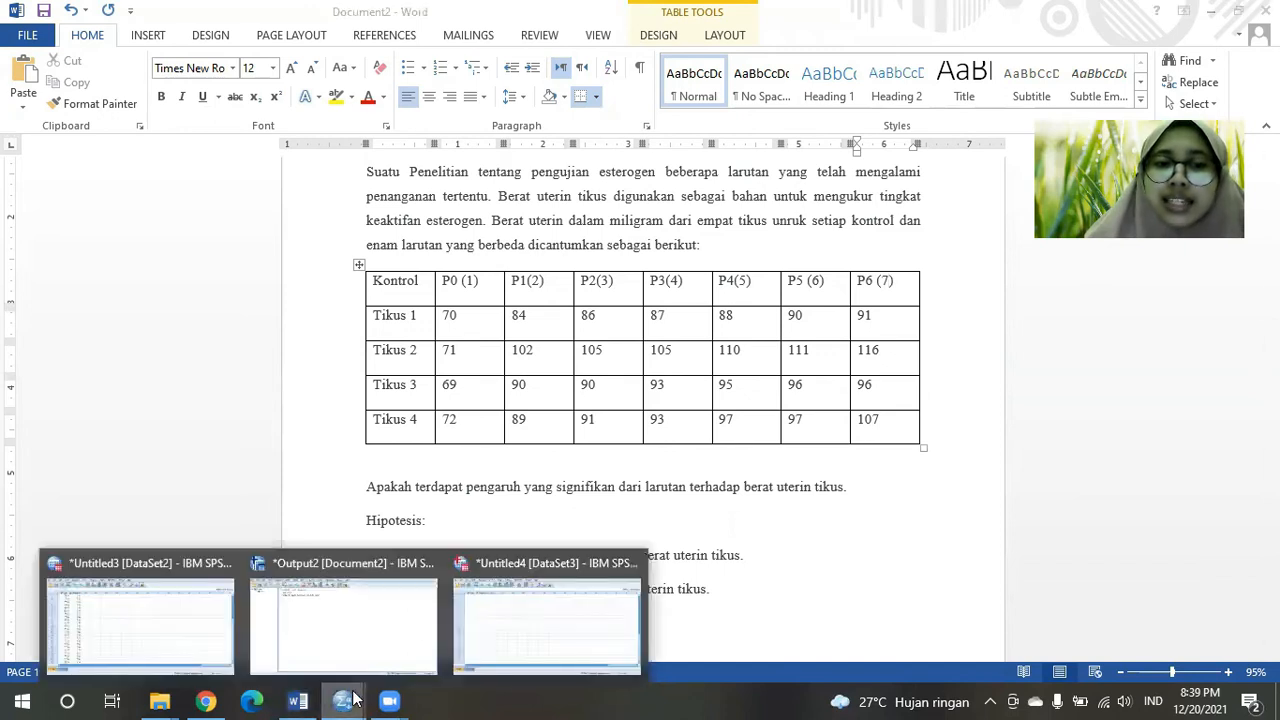
left_click(516, 645)
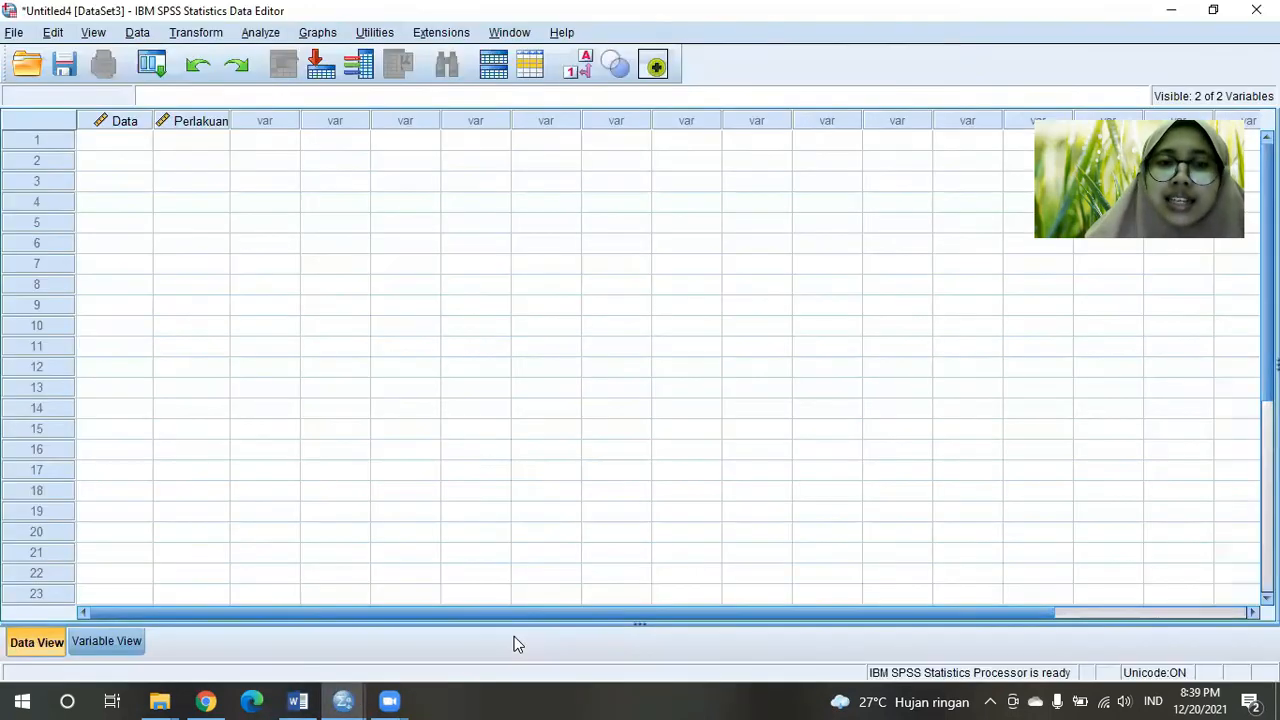
Enter the treatment code 1 in rows 1 to 4 of the Perlakuan column
left_click(184, 146)
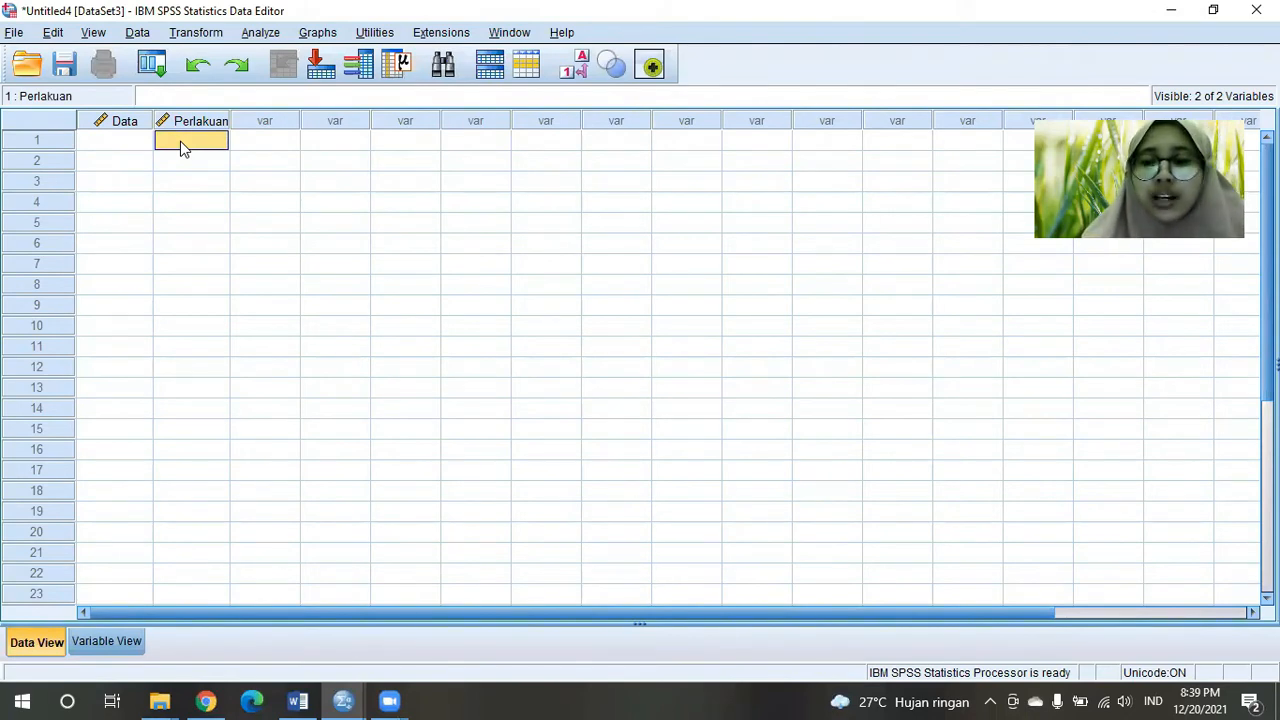
type("1")
key("Return")
type("1")
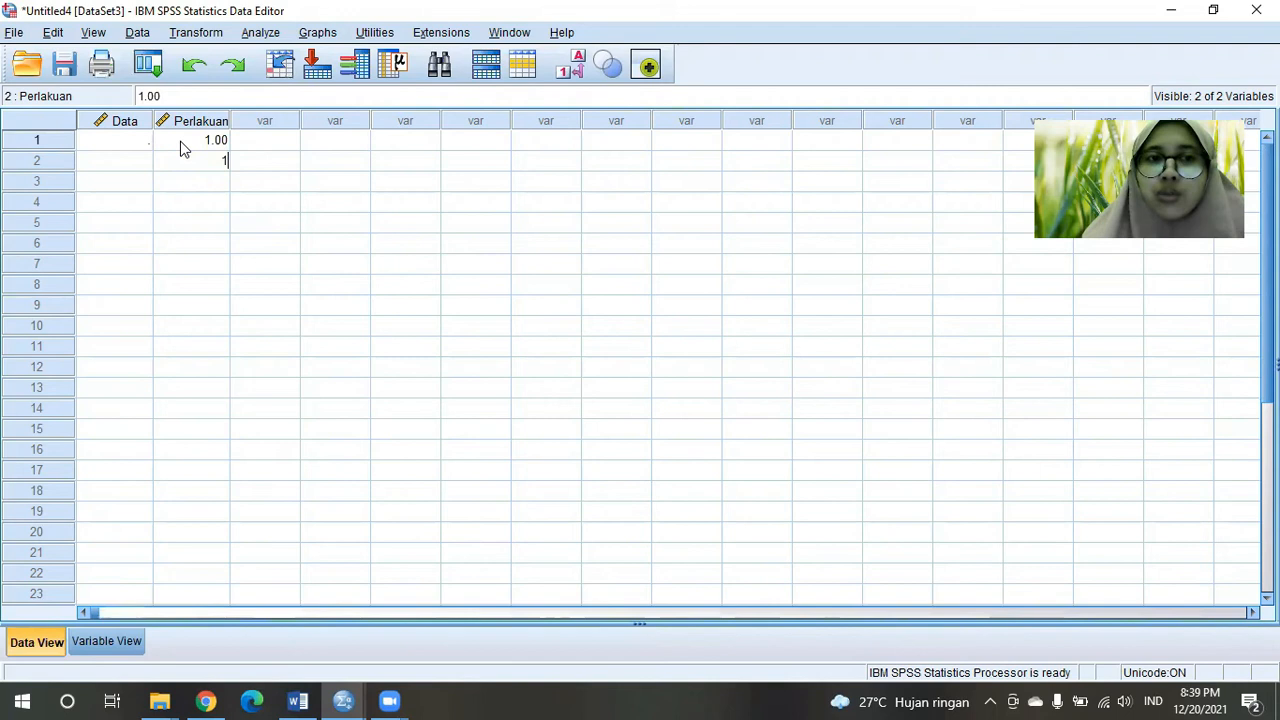
key("Return")
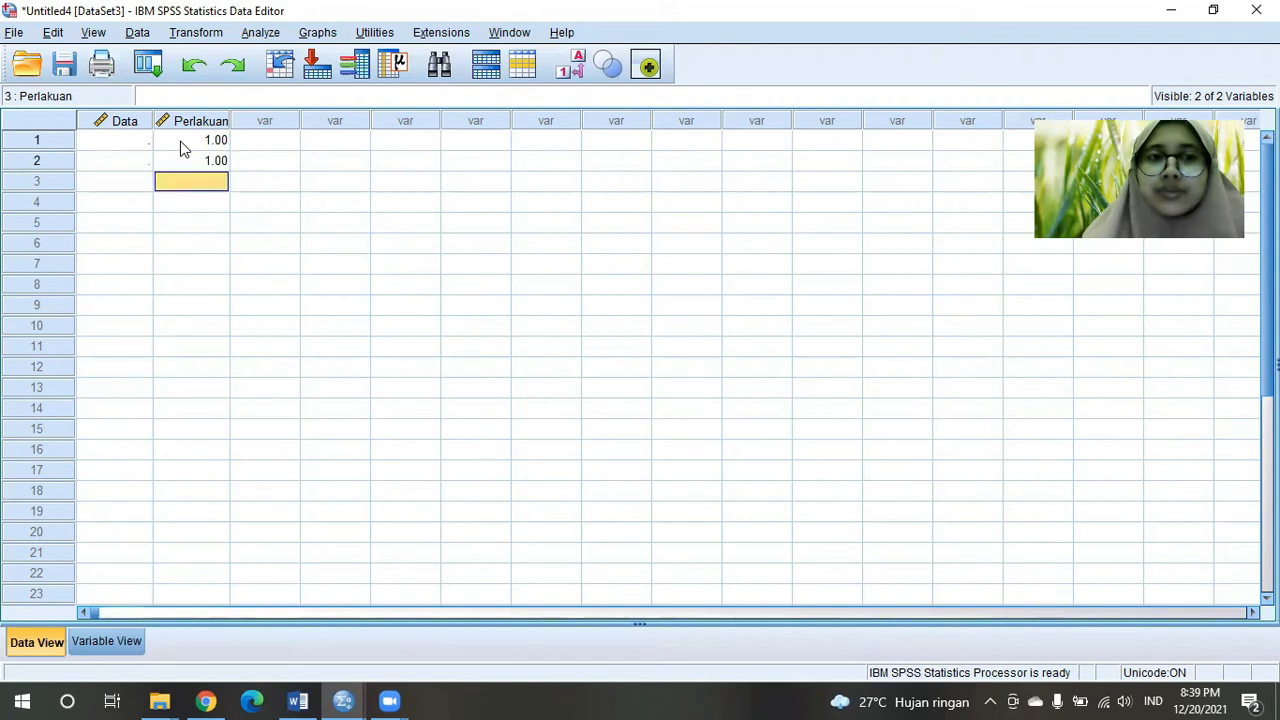
type("1")
key("Return")
type("1")
key("Return")
Enter the treatment code 2 in rows 5 to 8 of the Perlakuan column
type("2")
key("Return")
type("2")
key("Return")
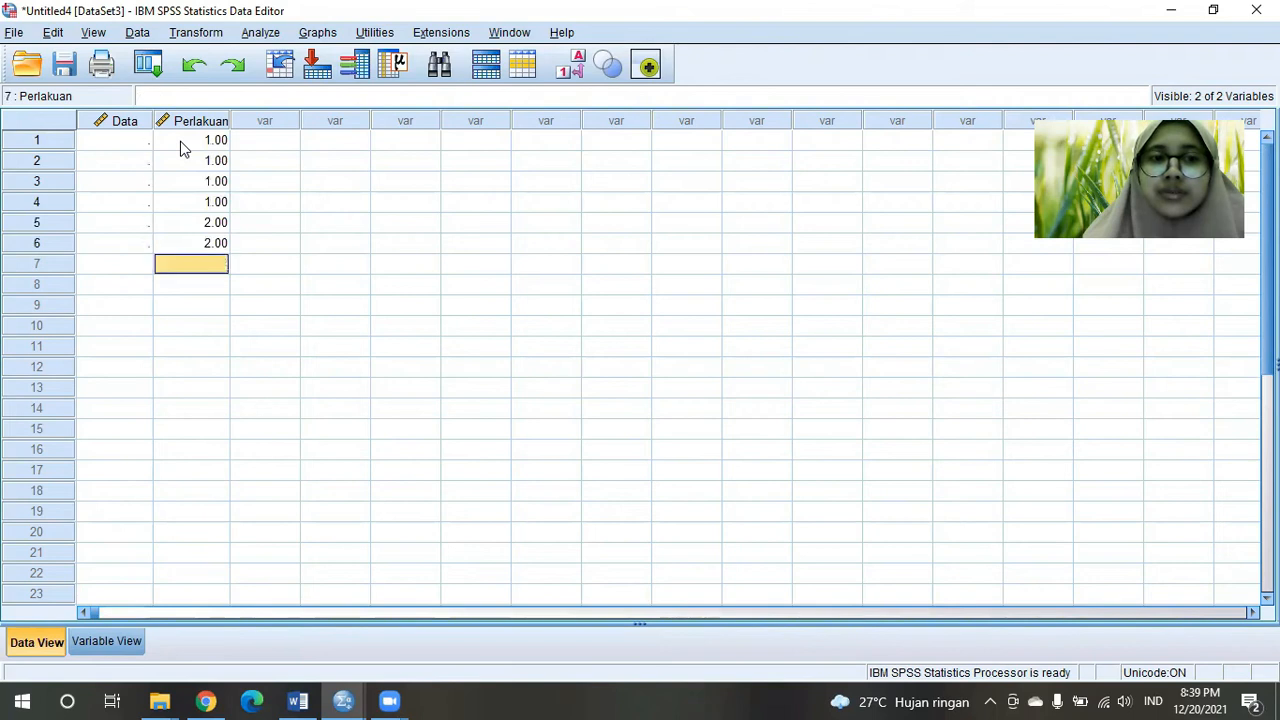
type("2")
key("Return")
type("2")
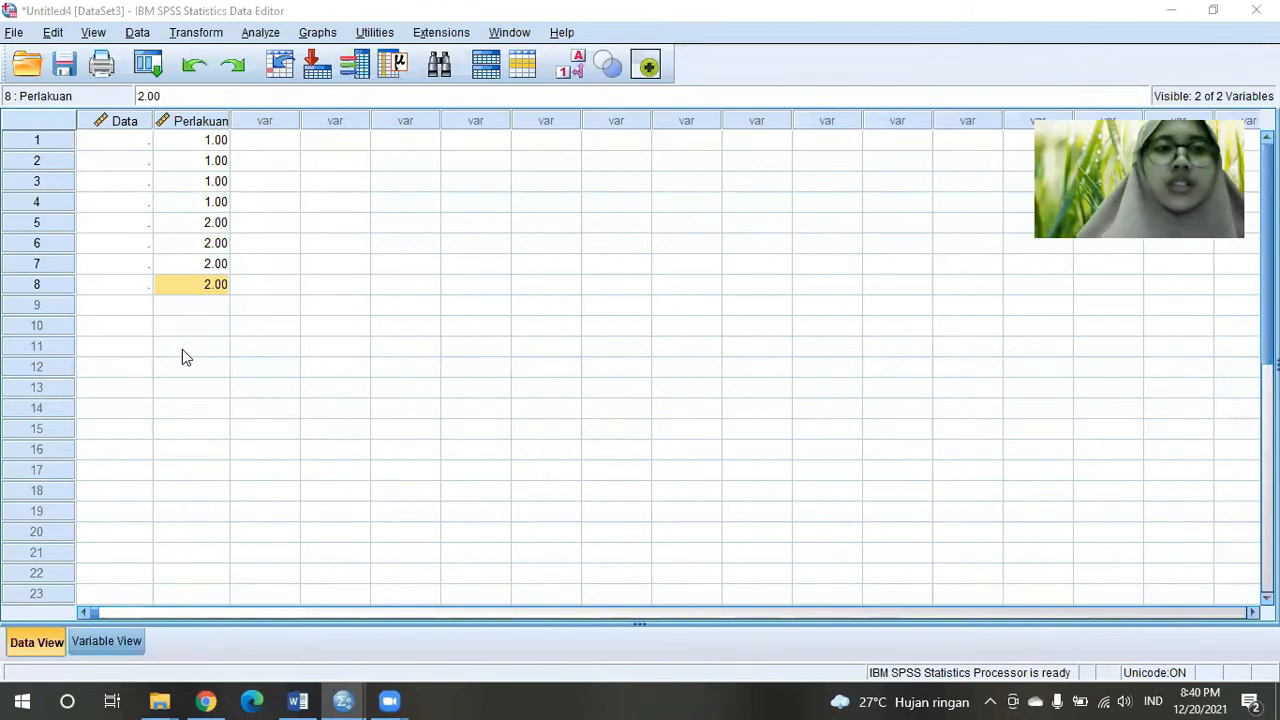
Enter the treatment code 3 in rows 9 to 12 of the Perlakuan column
left_click(199, 308)
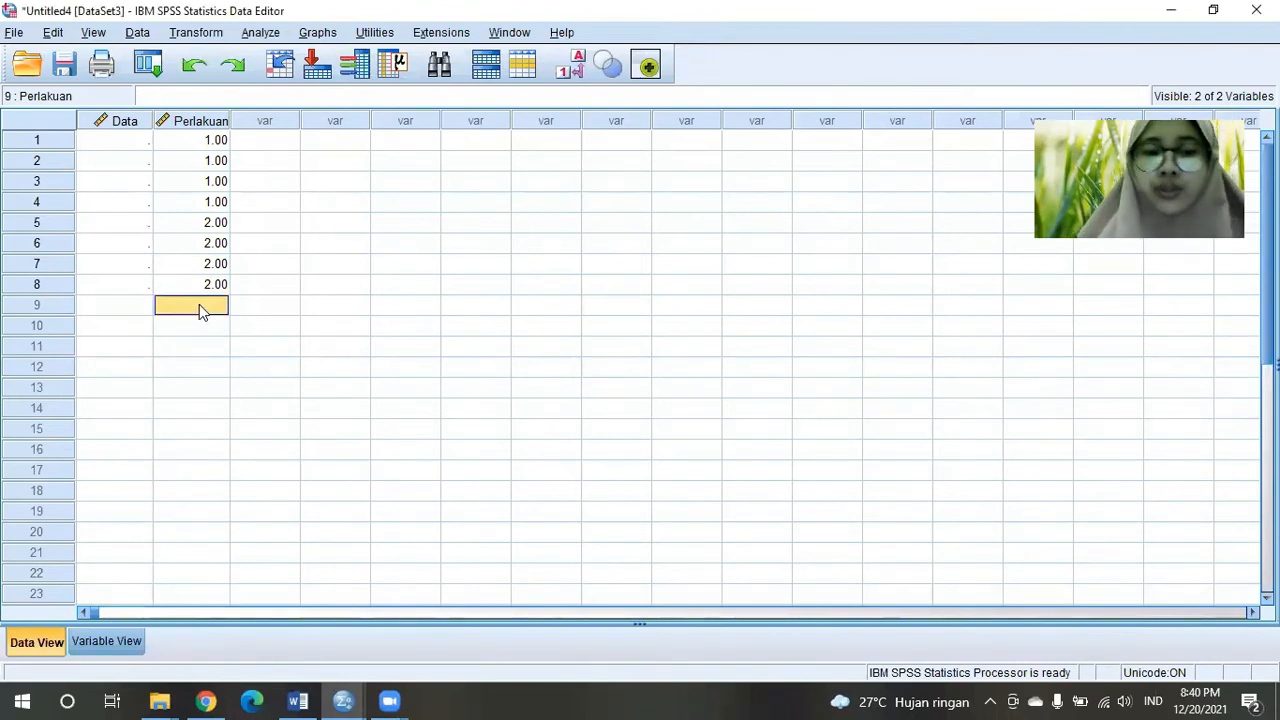
type("3")
key("Return")
type("3")
key("Return")
type("3")
key("Return")
type("3")
key("Return")
Enter the treatment code 4 in rows 13 to 16 of the Perlakuan column
type("4")
key("Return")
type("4")
key("Return")
type("4")
key("Return")
type("4")
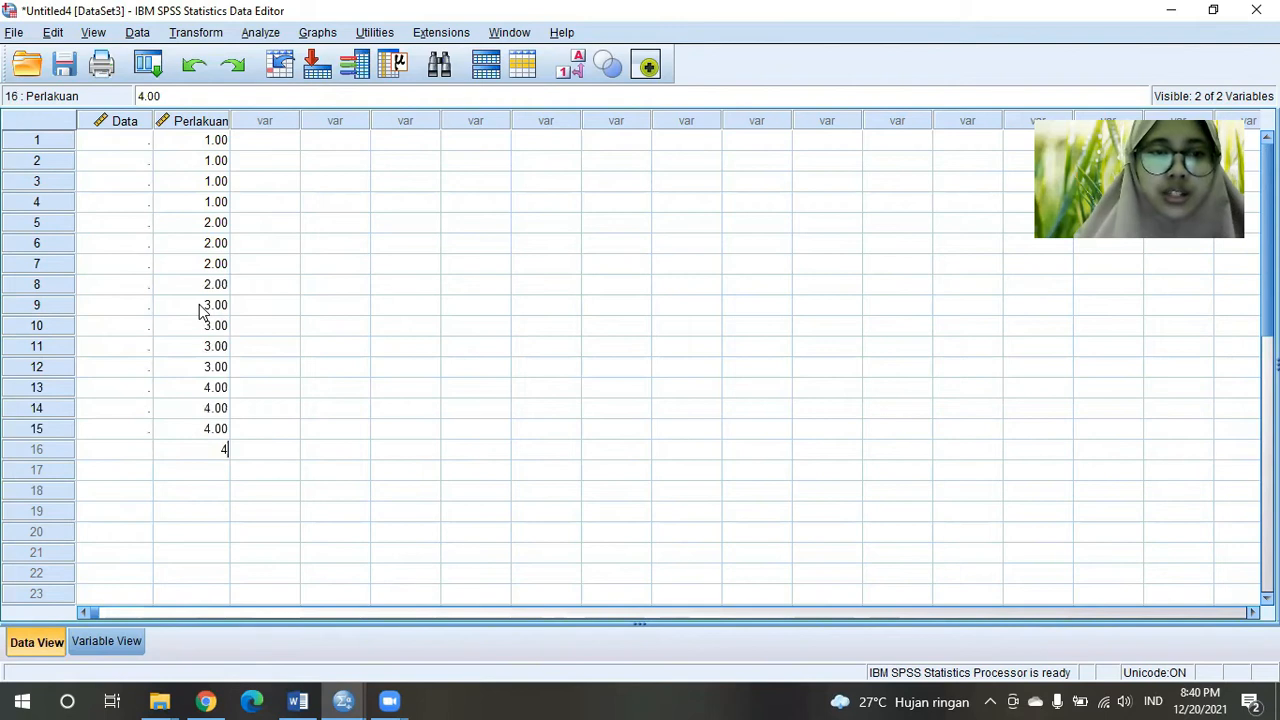
key("Return")
Enter the treatment code 5 in rows 17 to 20 of the Perlakuan column
type("5")
key("Return")
type("5")
key("Return")
type("5")
key("Return")
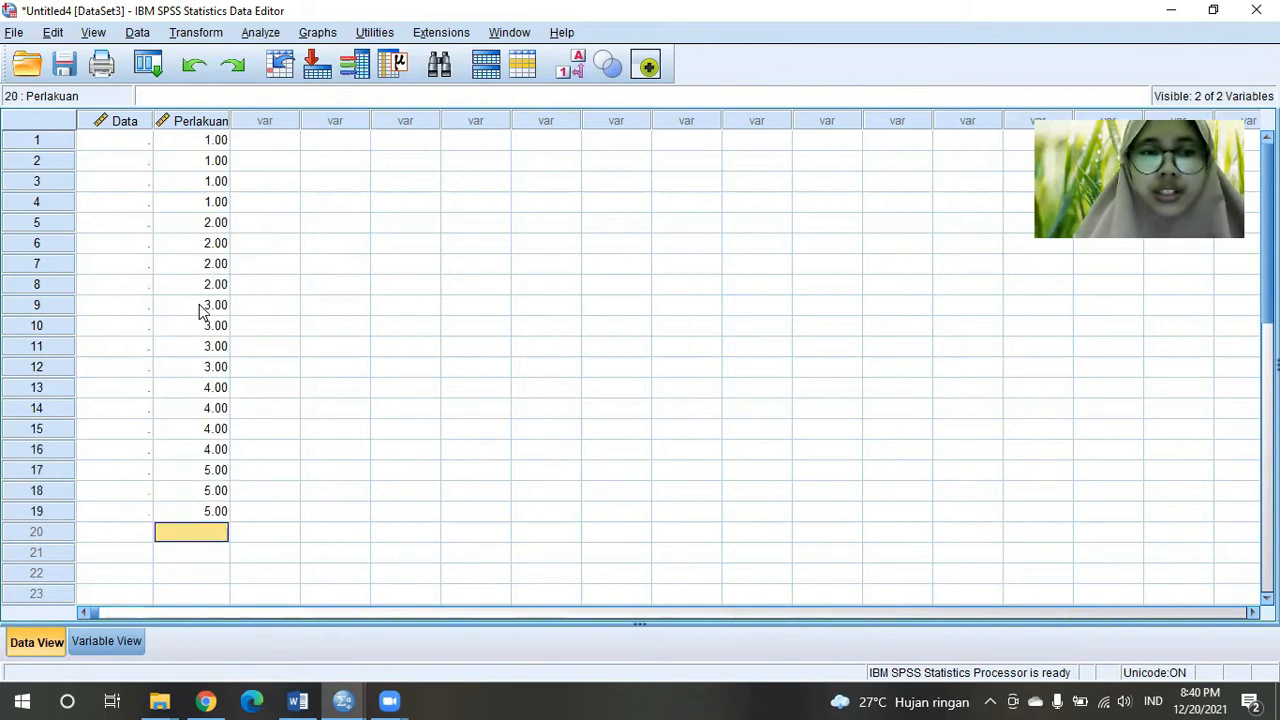
type("5")
key("Return")
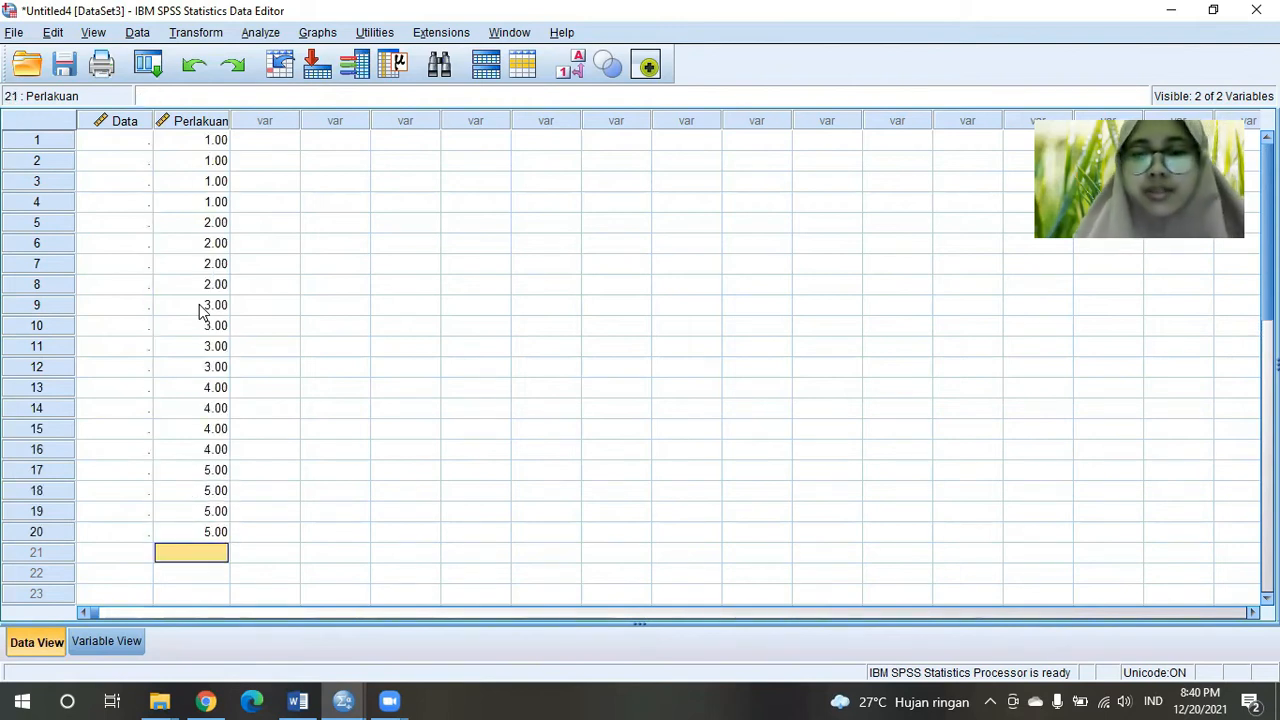
Enter the treatment code 6 in rows 21 to 24 of the Perlakuan column
type("6")
key("Return")
type("6")
key("Return")
type("6")
key("Return")
type("6")
key("Return")
Enter the treatment code 7 in rows 25 to 28 of the Perlakuan column
type("7")
key("Return")
type("7")
key("Return")
type("7")
key("Return")
type("7")
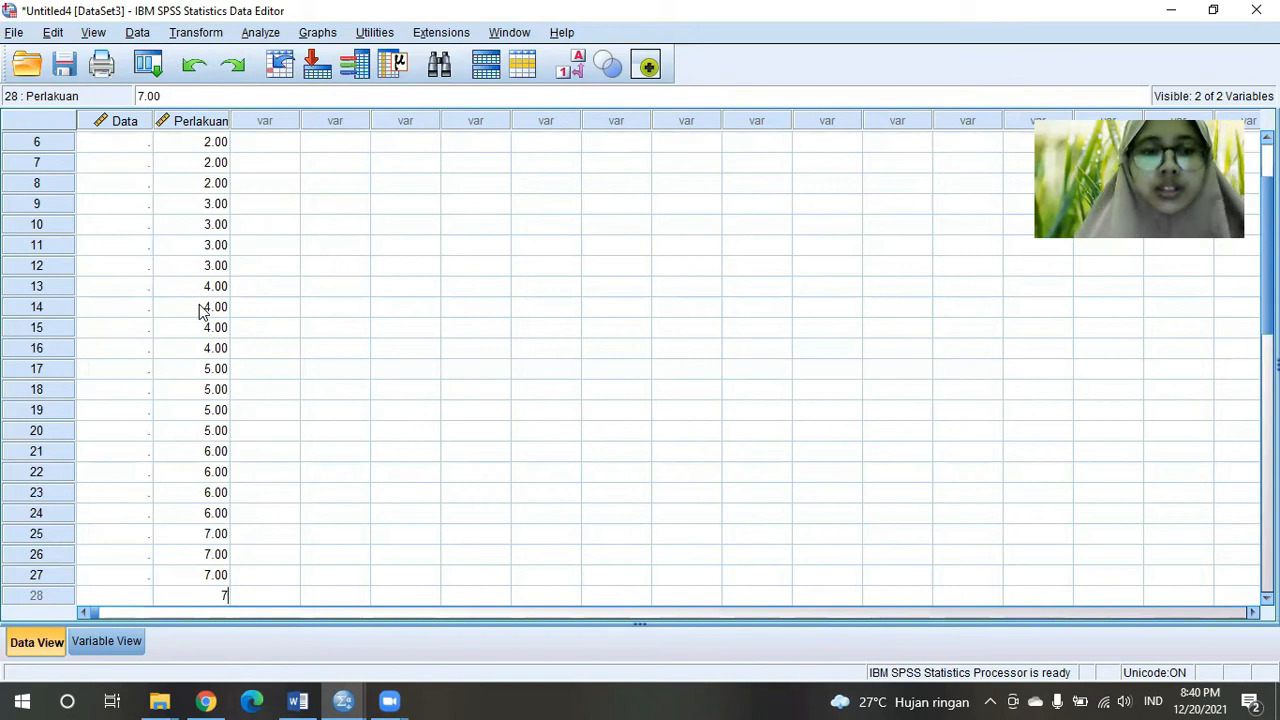
Copy the four P0 (1) values from the Word table and paste them into rows 1 to 4 of the Data column in SPSS
scroll(230, 345, "up", 2)
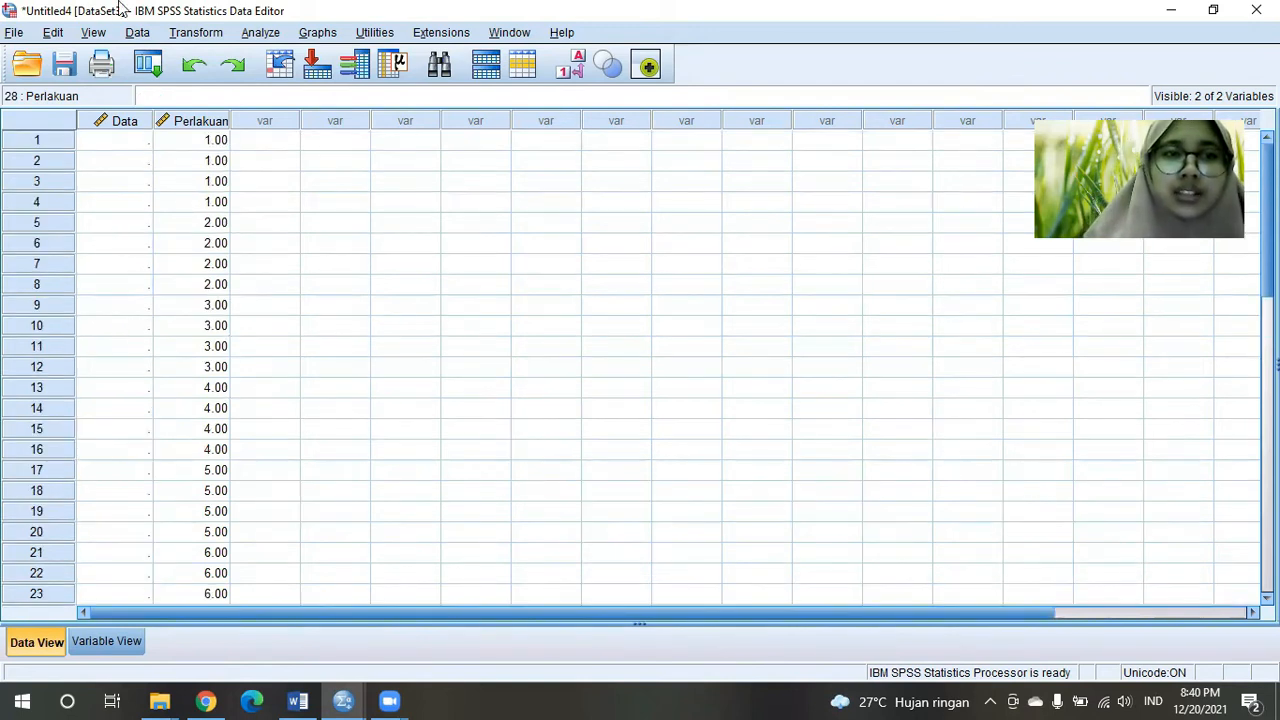
left_click(118, 148)
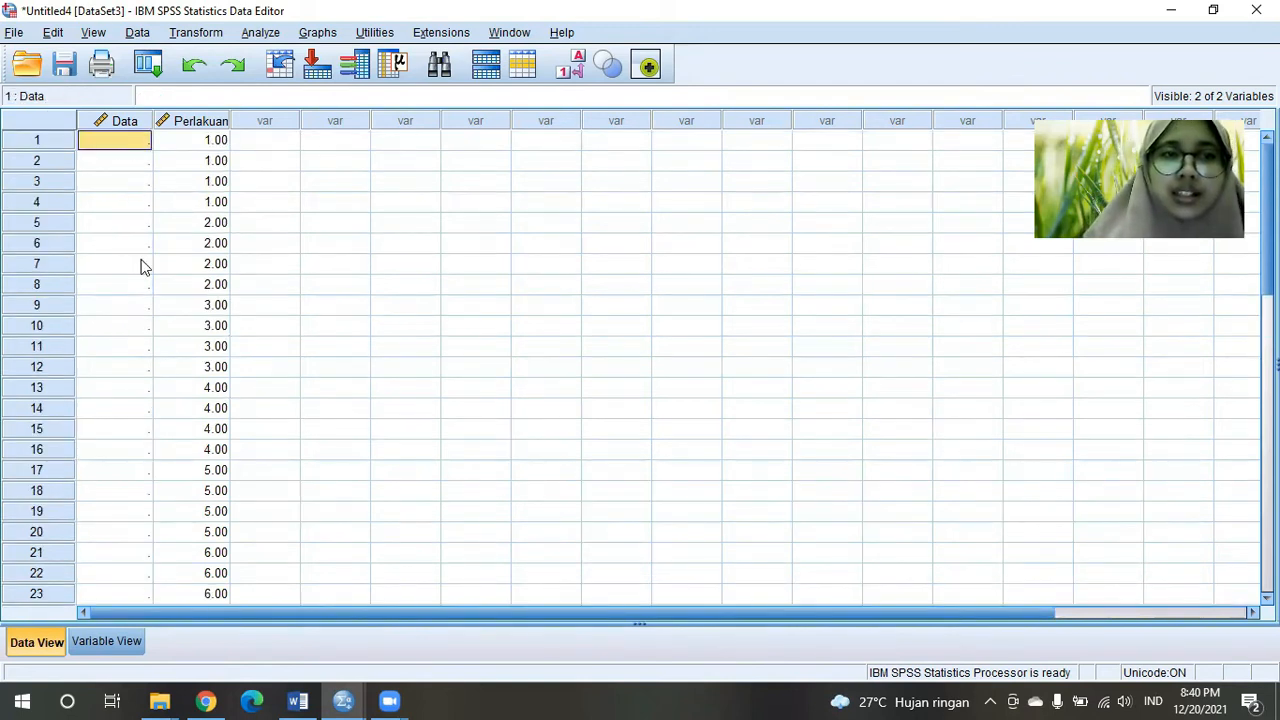
left_click(300, 700)
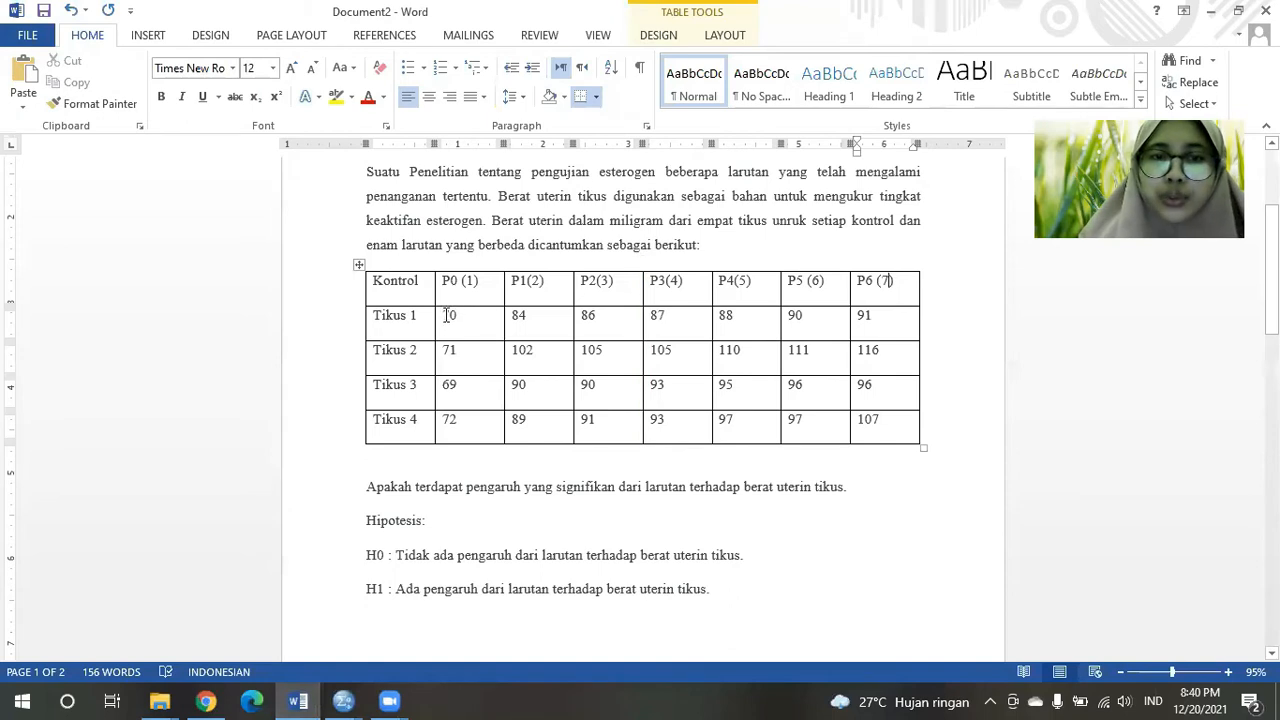
left_click_drag(481, 330, 503, 425)
left_click(503, 425)
left_click_drag(448, 316, 489, 421)
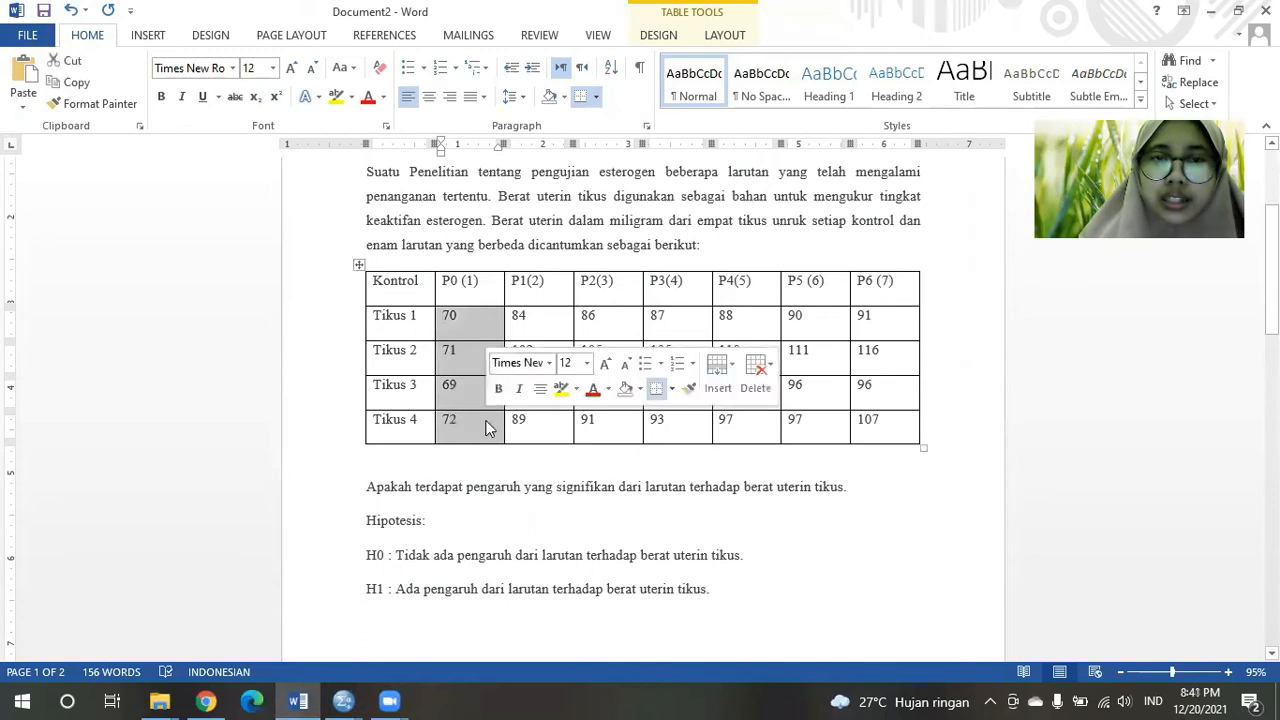
left_click(73, 86)
left_click(340, 700)
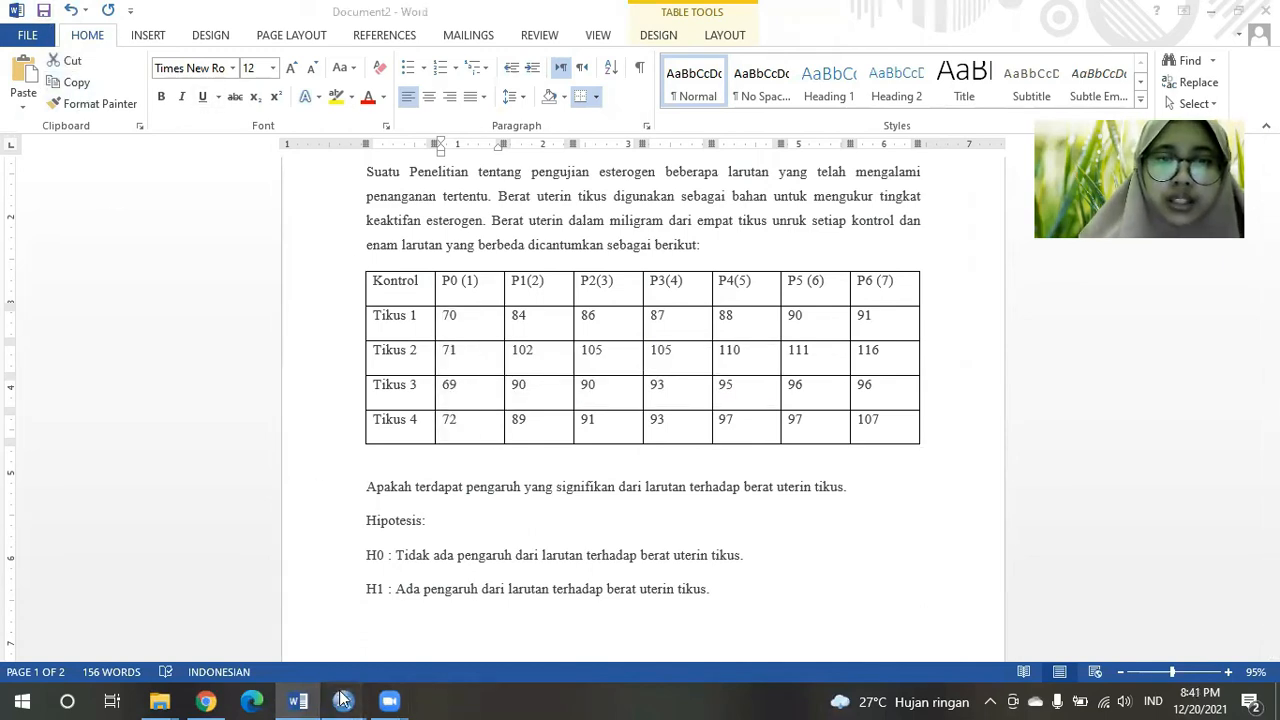
left_click(560, 631)
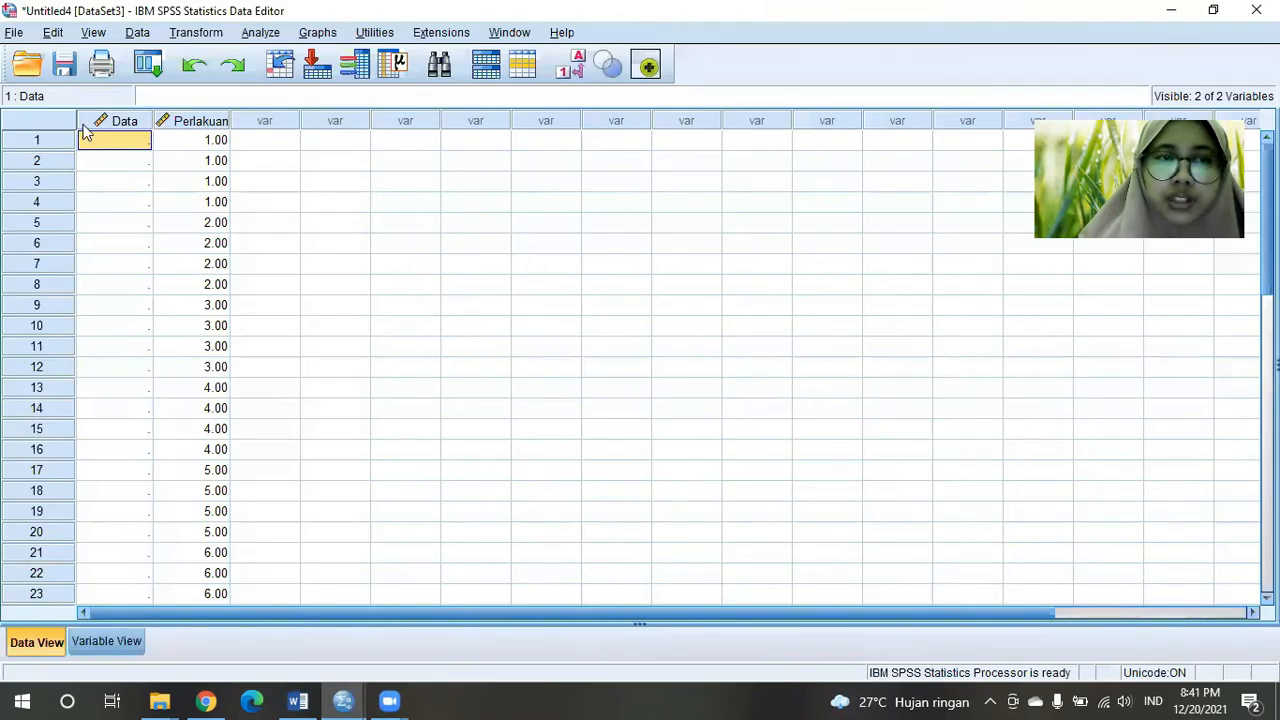
key("ctrl+v")
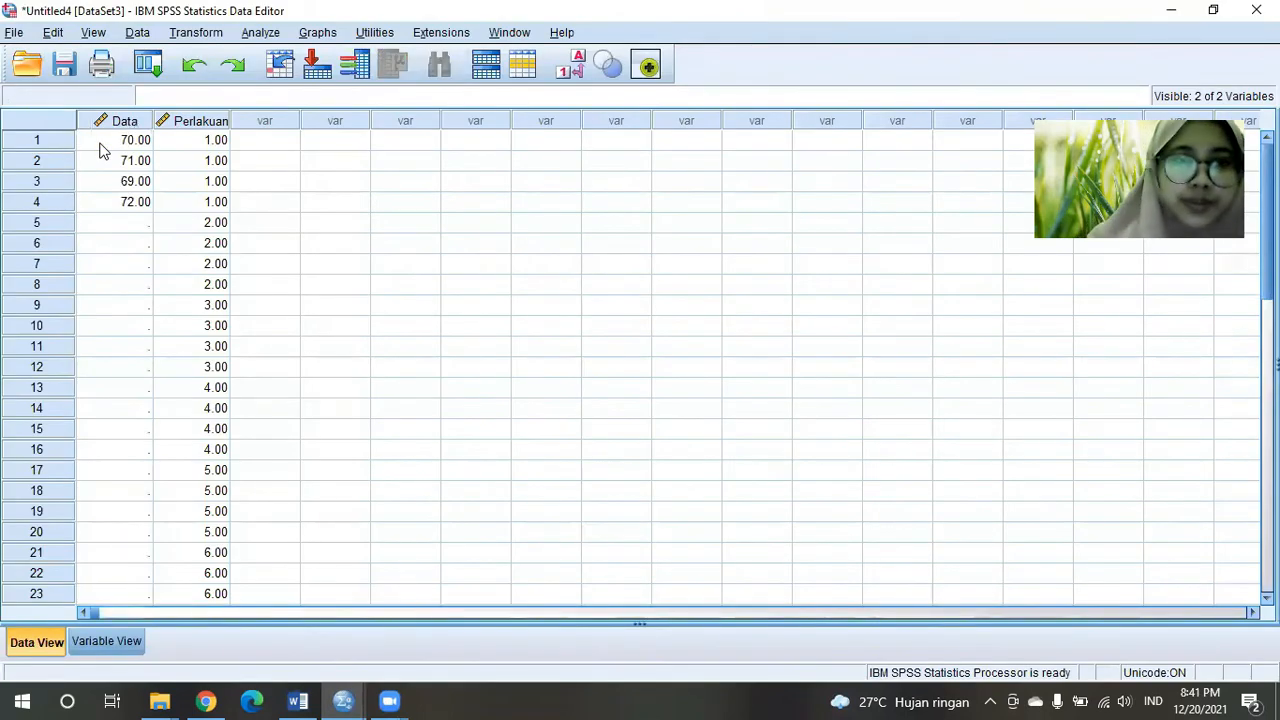
Copy the four P1 (2) values from the Word table and paste them into rows 5 to 8 of the SPSS Data column
left_click(139, 230)
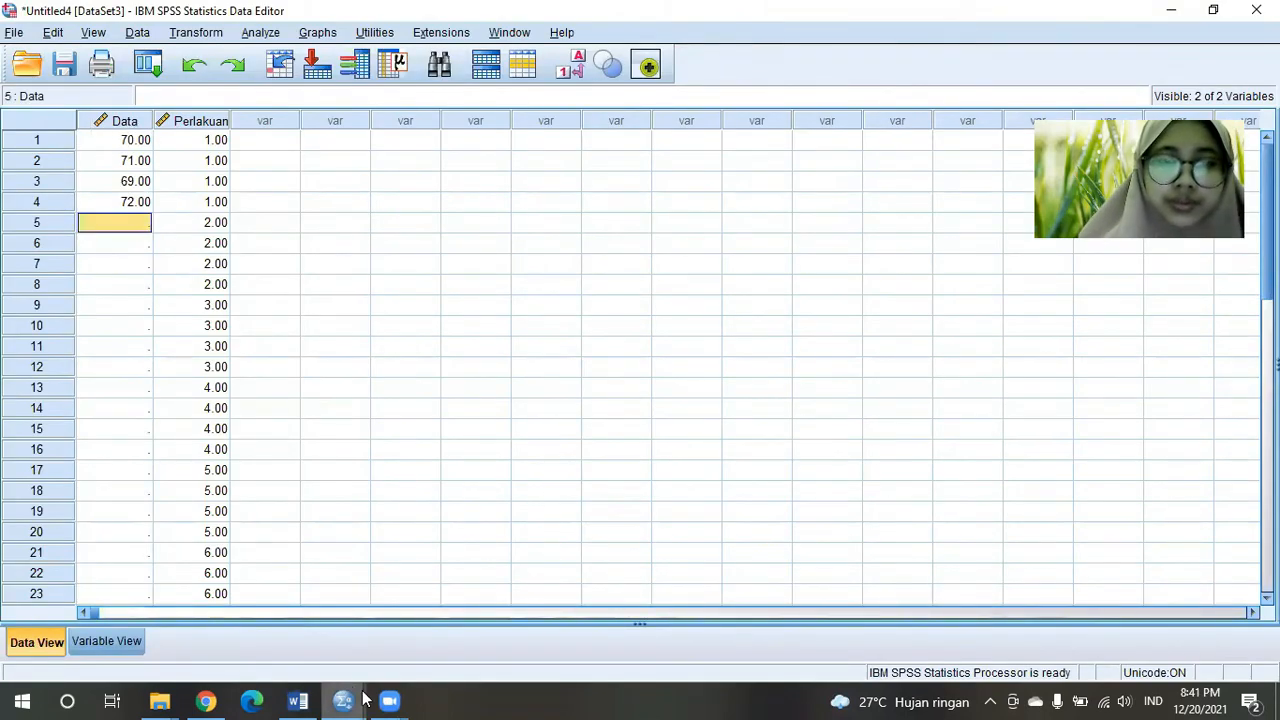
left_click(310, 700)
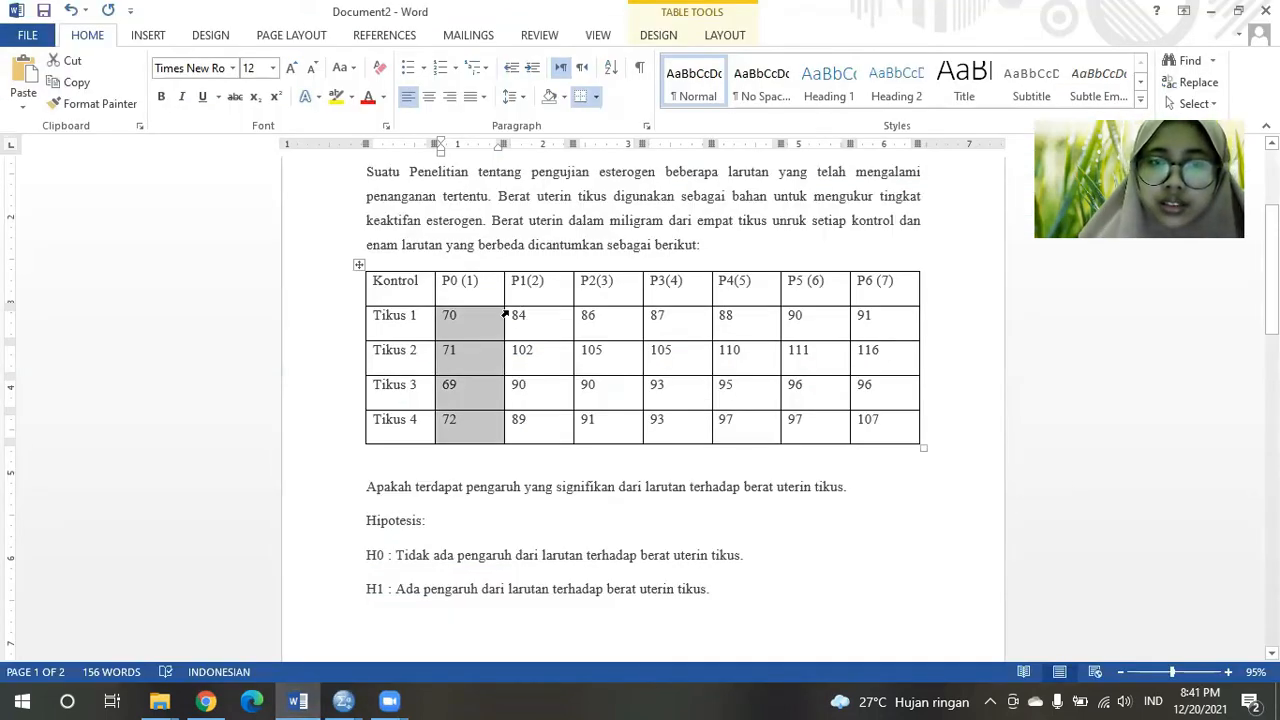
left_click_drag(513, 315, 574, 420)
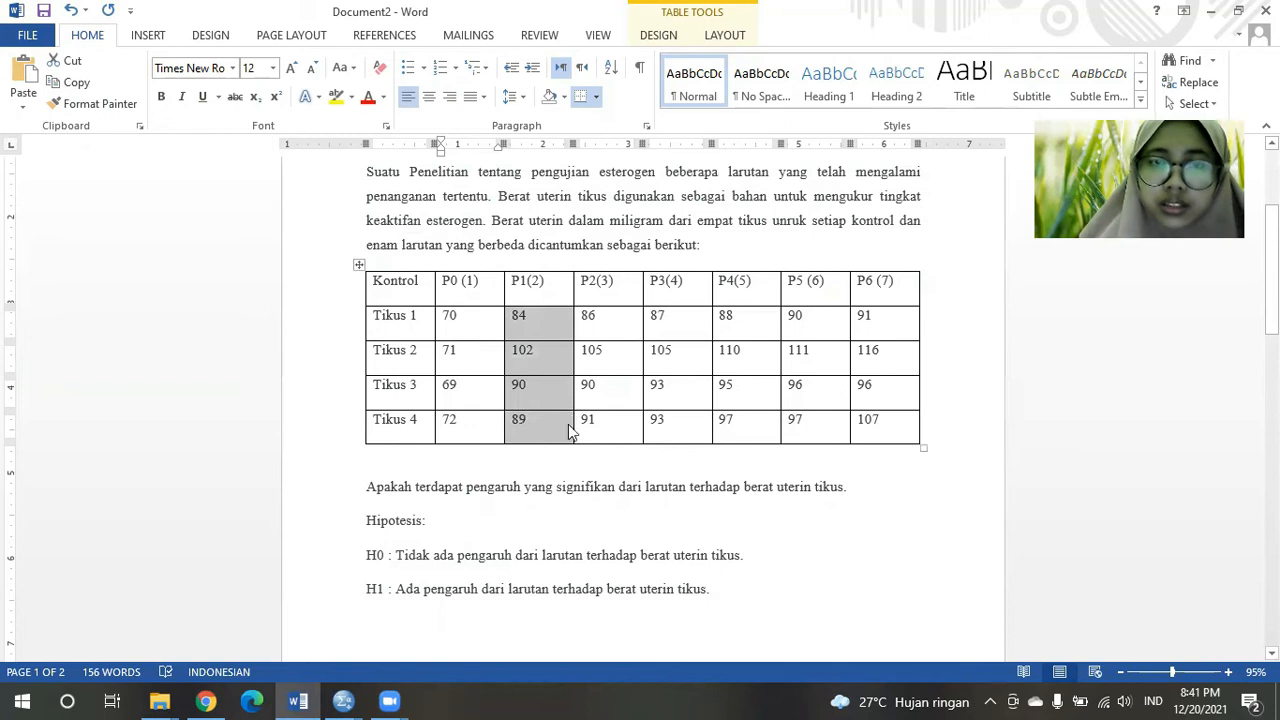
left_click(77, 84)
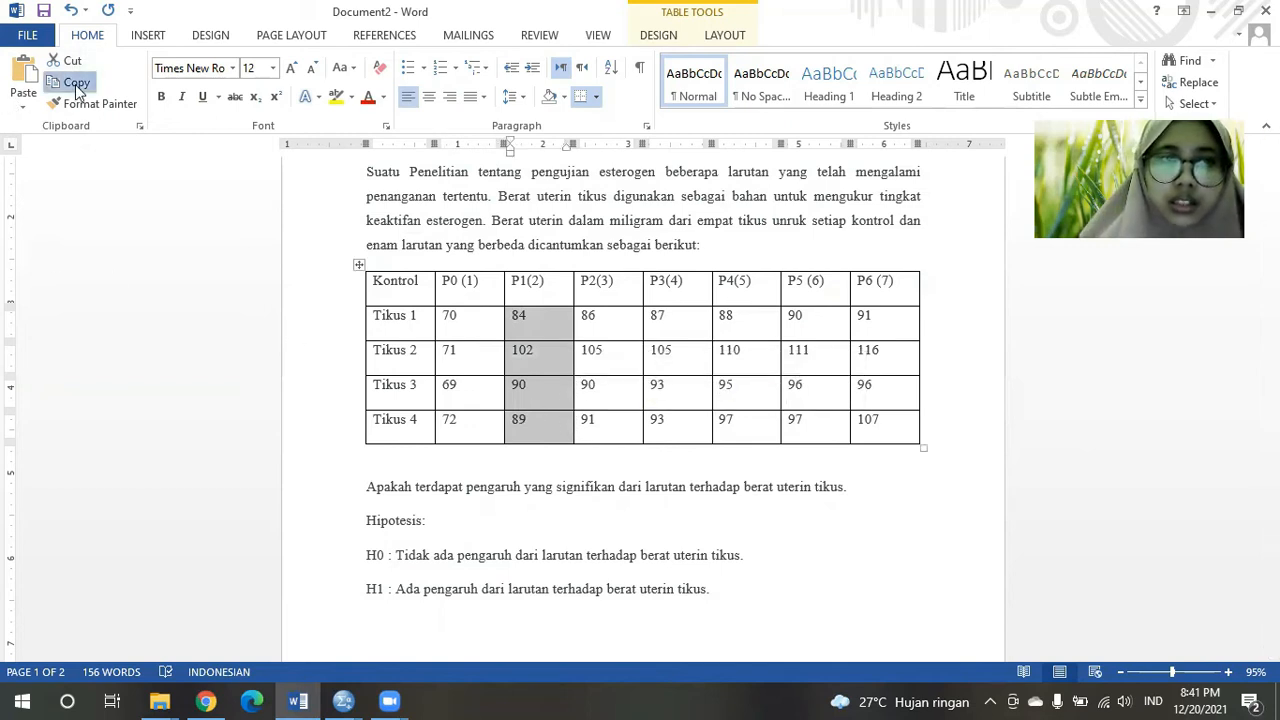
left_click(340, 700)
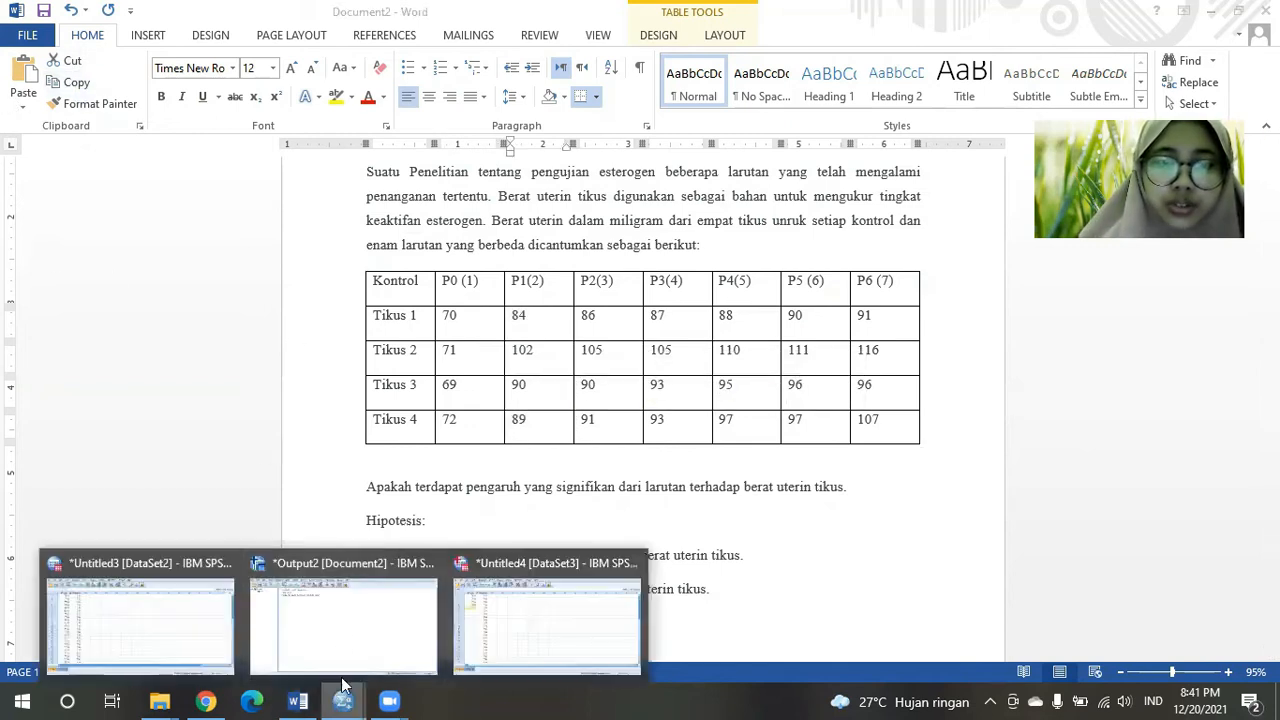
left_click(503, 614)
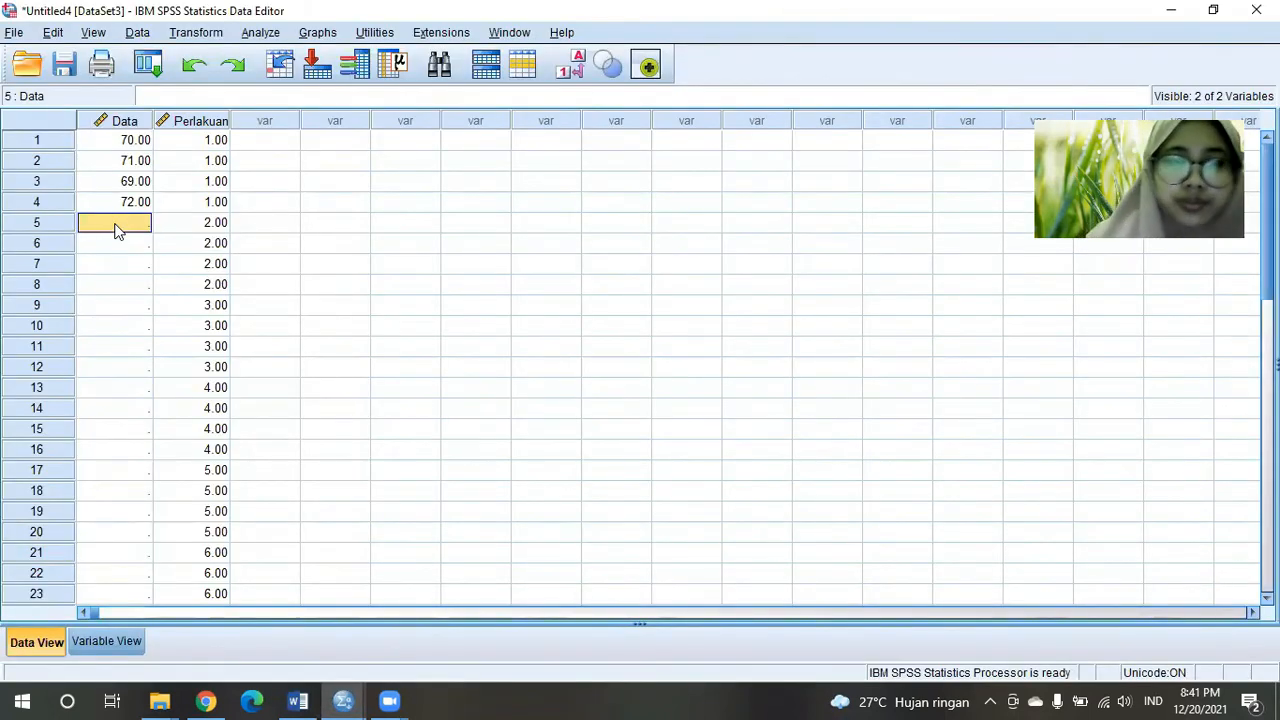
key("ctrl+v")
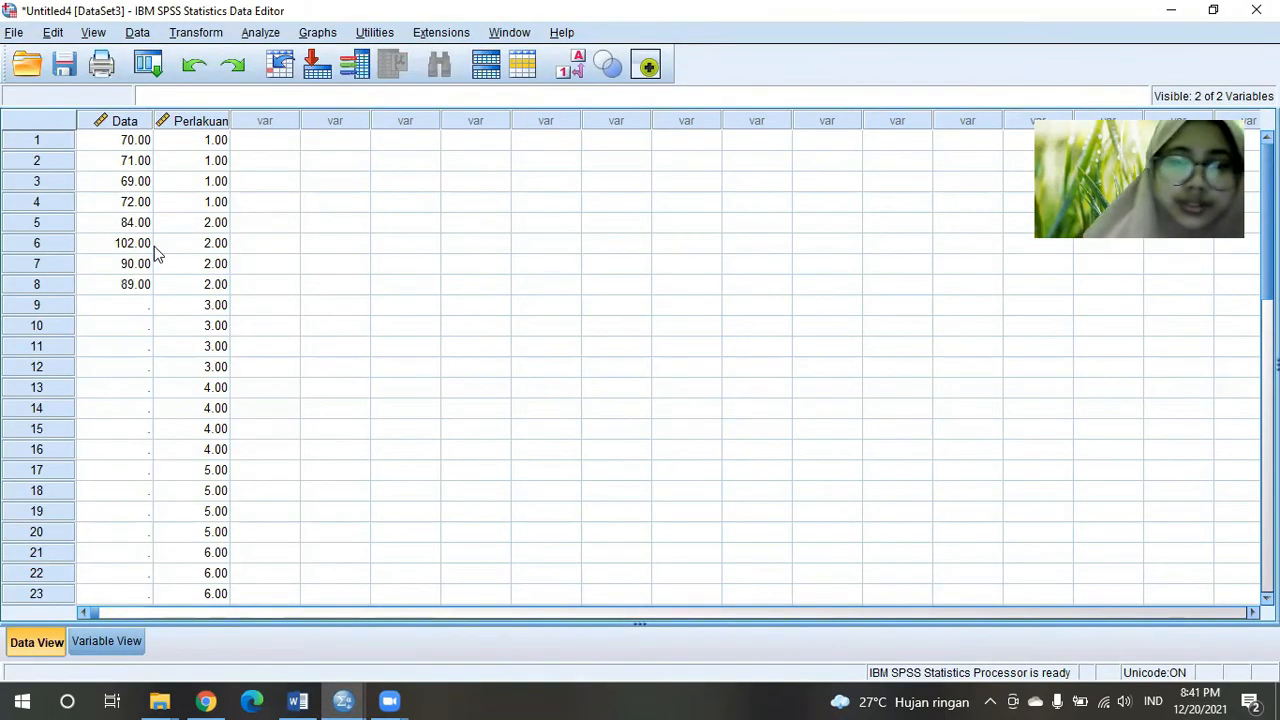
Copy the four P2 (3) values from the Word table and paste them into rows 9 to 12 of the SPSS Data column
left_click(298, 700)
left_click_drag(583, 315, 625, 419)
left_click(610, 419)
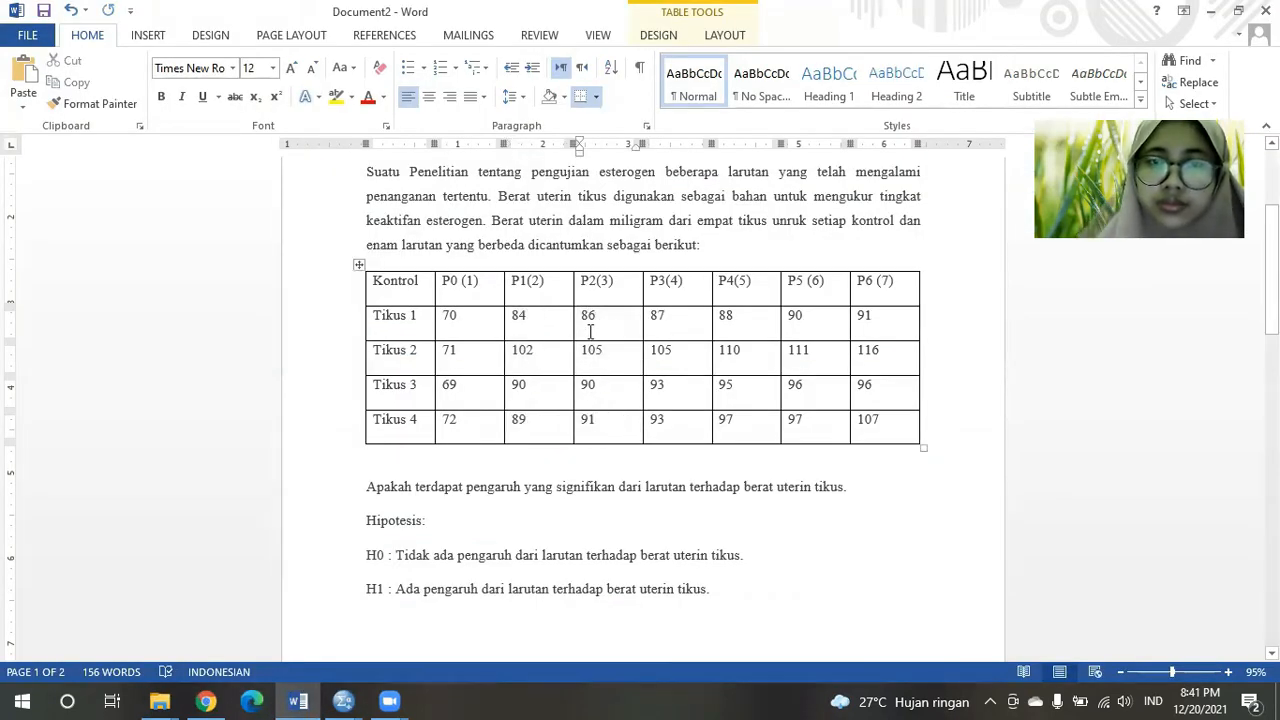
left_click_drag(583, 315, 625, 420)
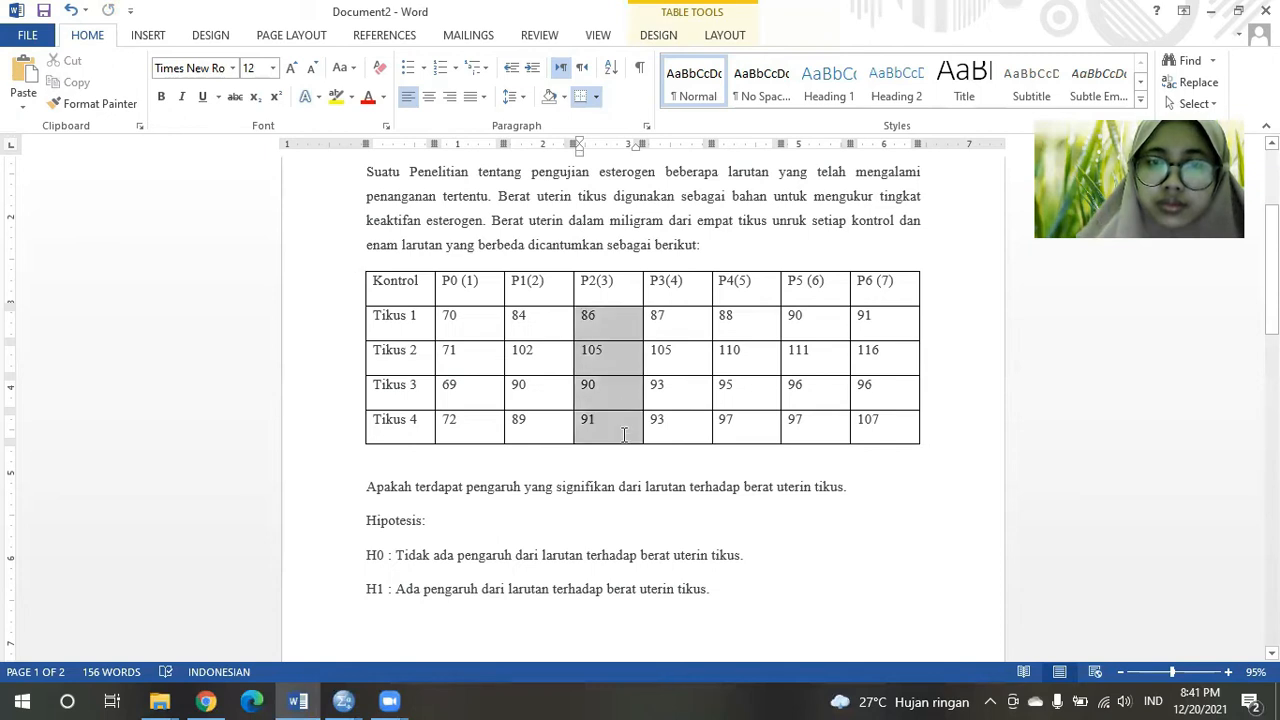
left_click(600, 419)
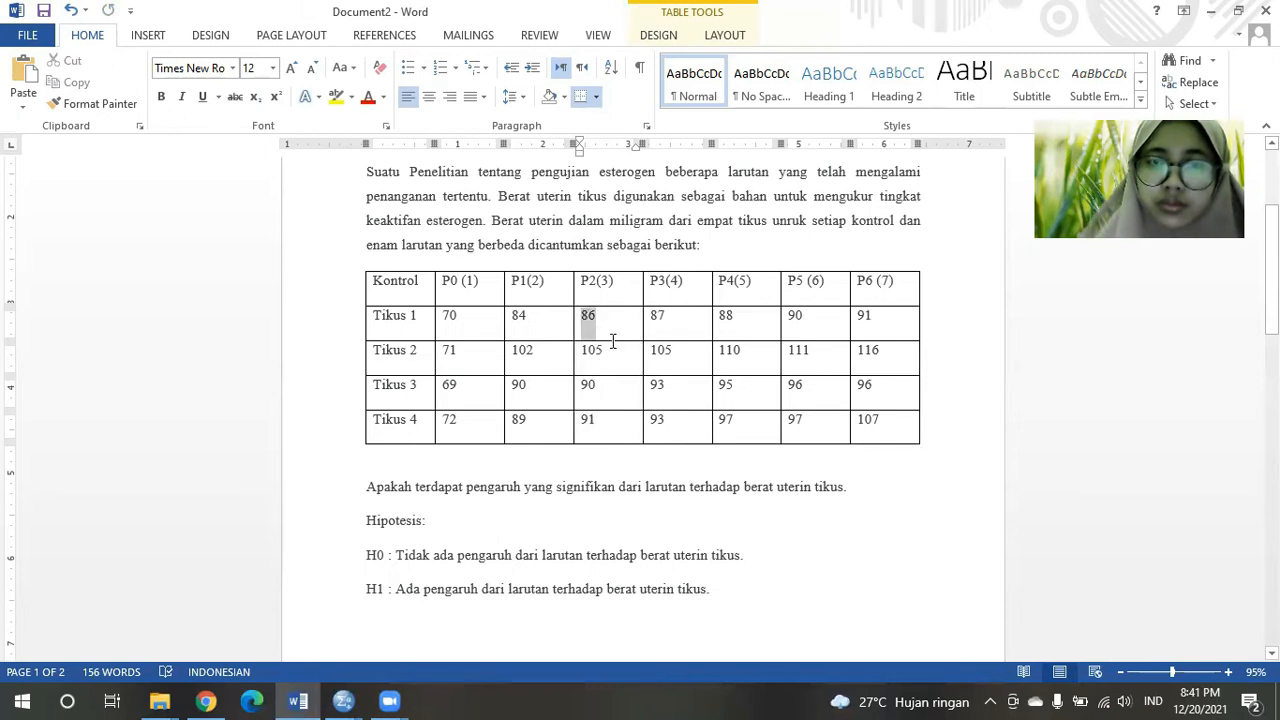
left_click_drag(613, 342, 613, 351)
key("shift+Down")
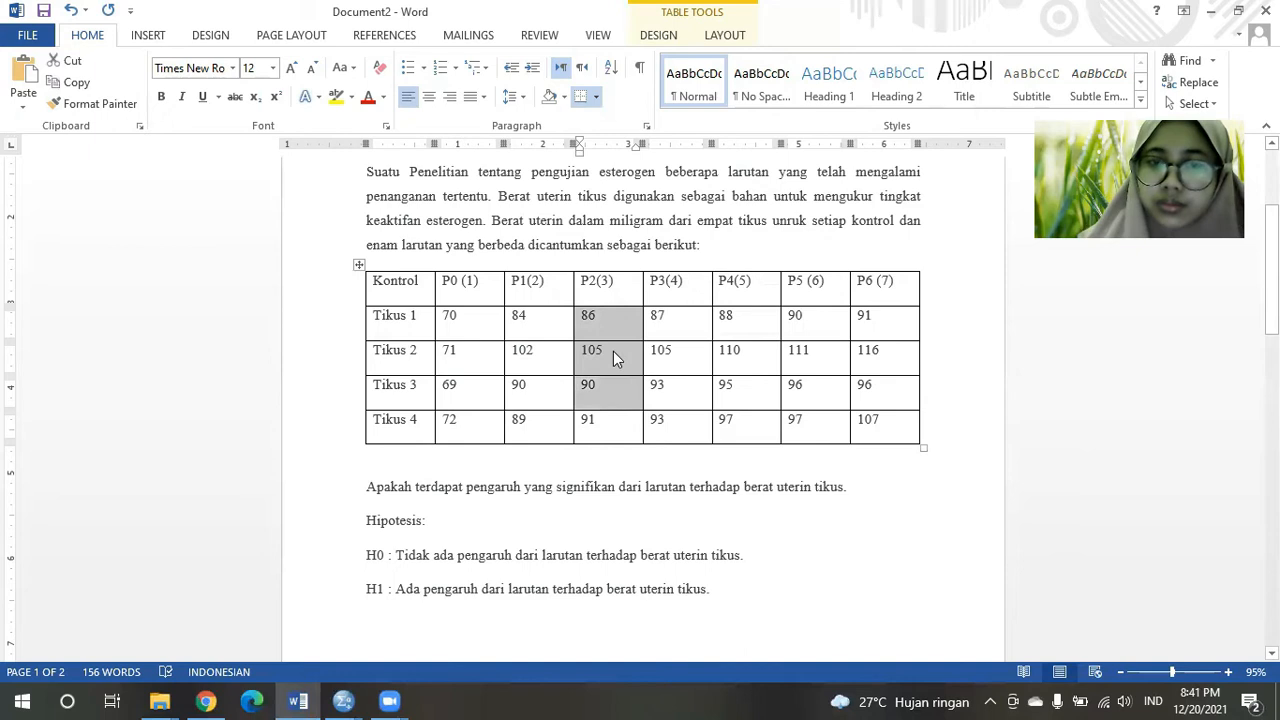
key("shift+Down")
left_click(70, 85)
left_click(343, 700)
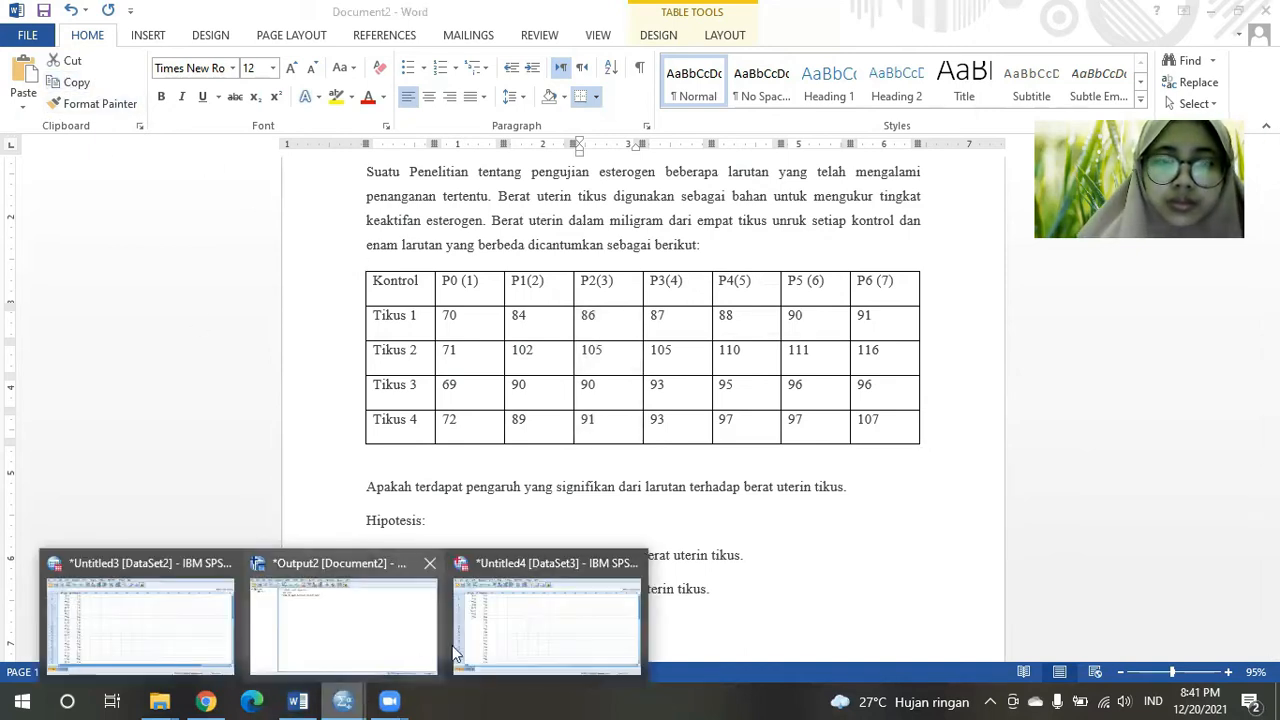
left_click(543, 634)
left_click(118, 306)
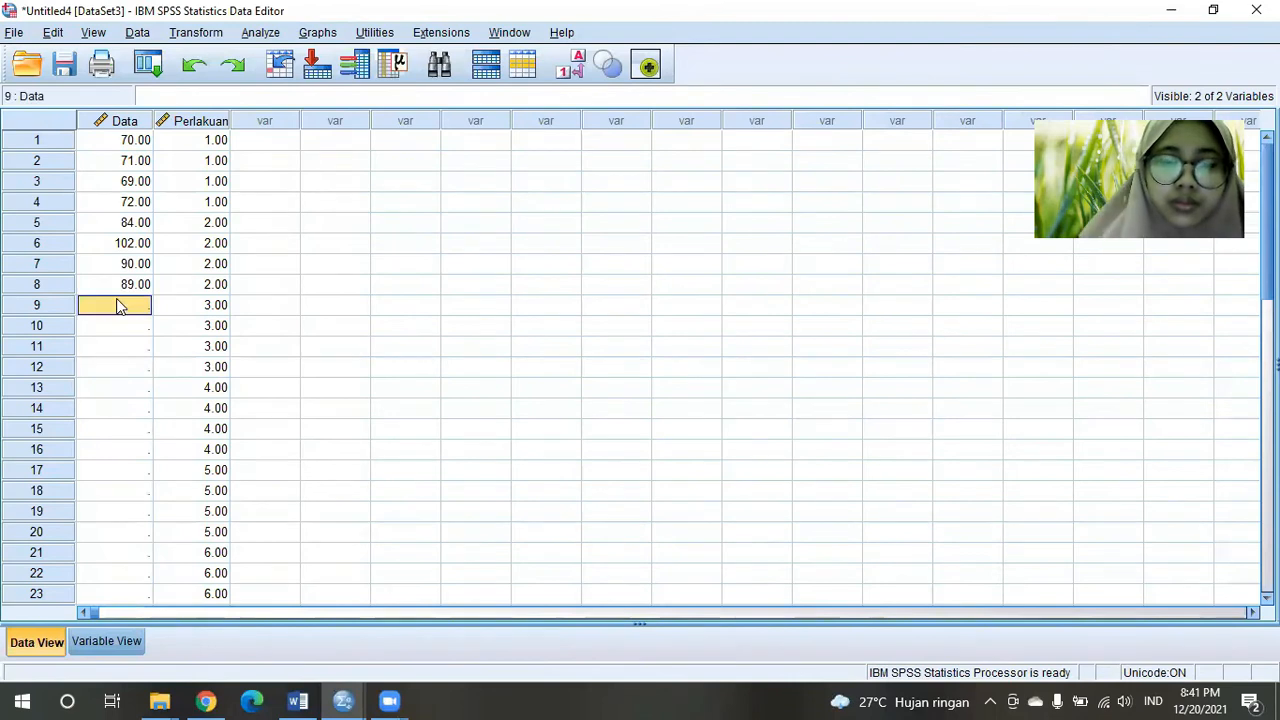
key("ctrl+v")
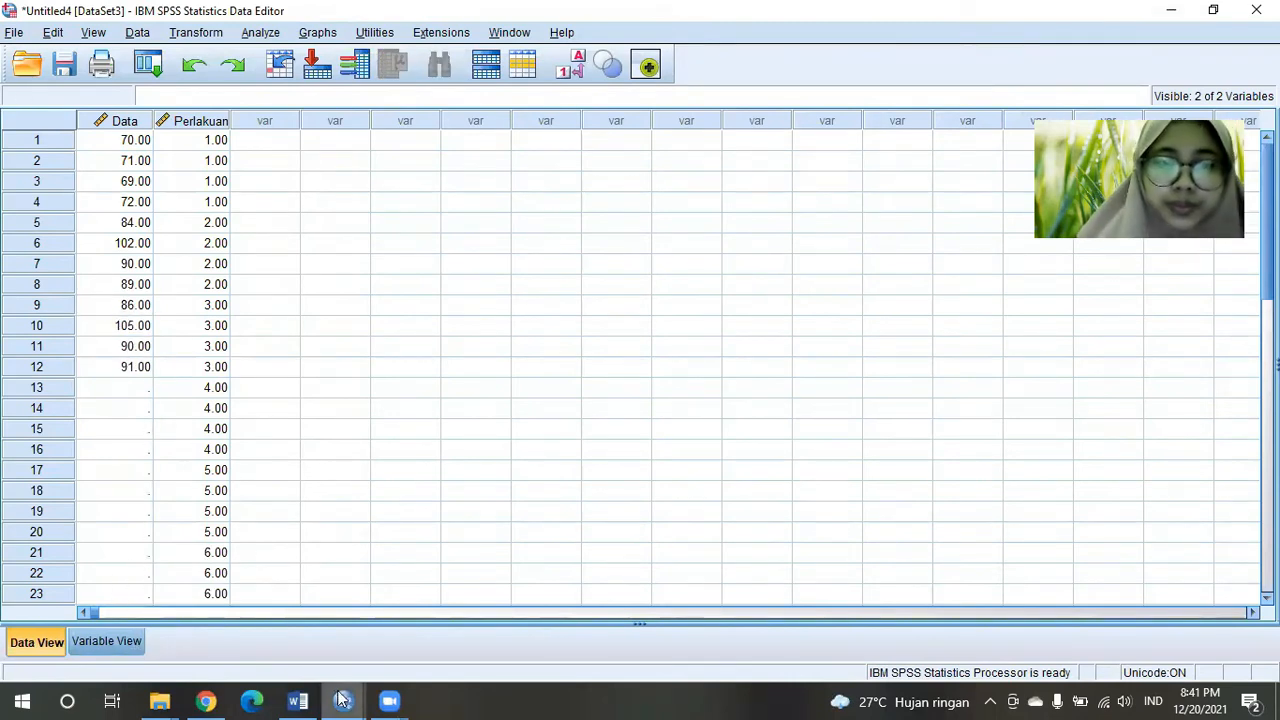
Copy the four P3 (4) values from the Word table and paste them into rows 13 to 16 of the SPSS Data column
left_click(106, 386)
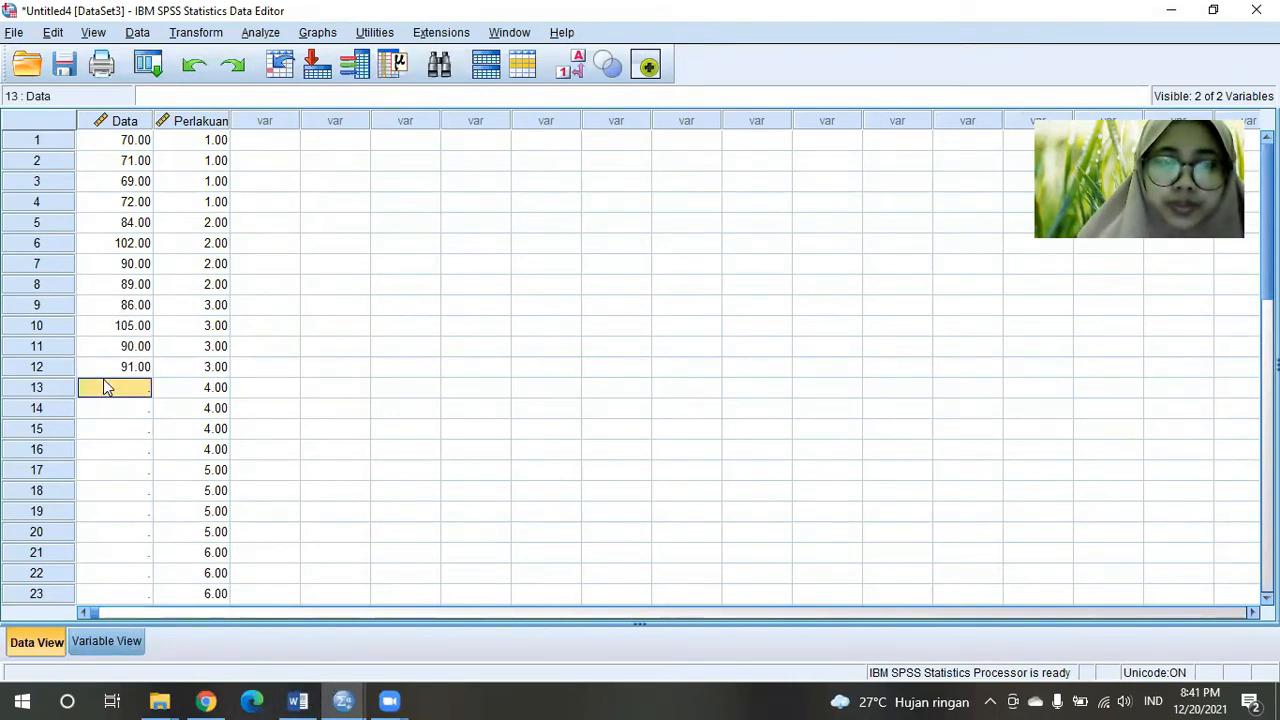
left_click(300, 700)
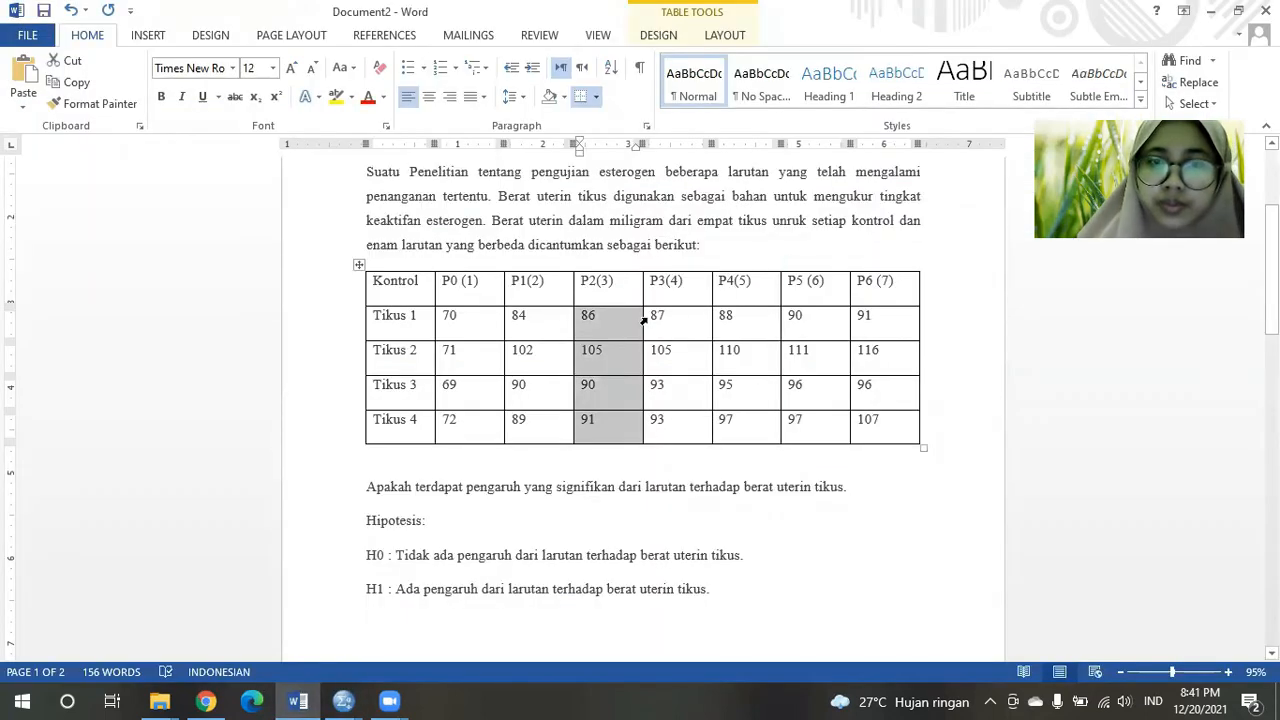
left_click_drag(655, 314, 700, 425)
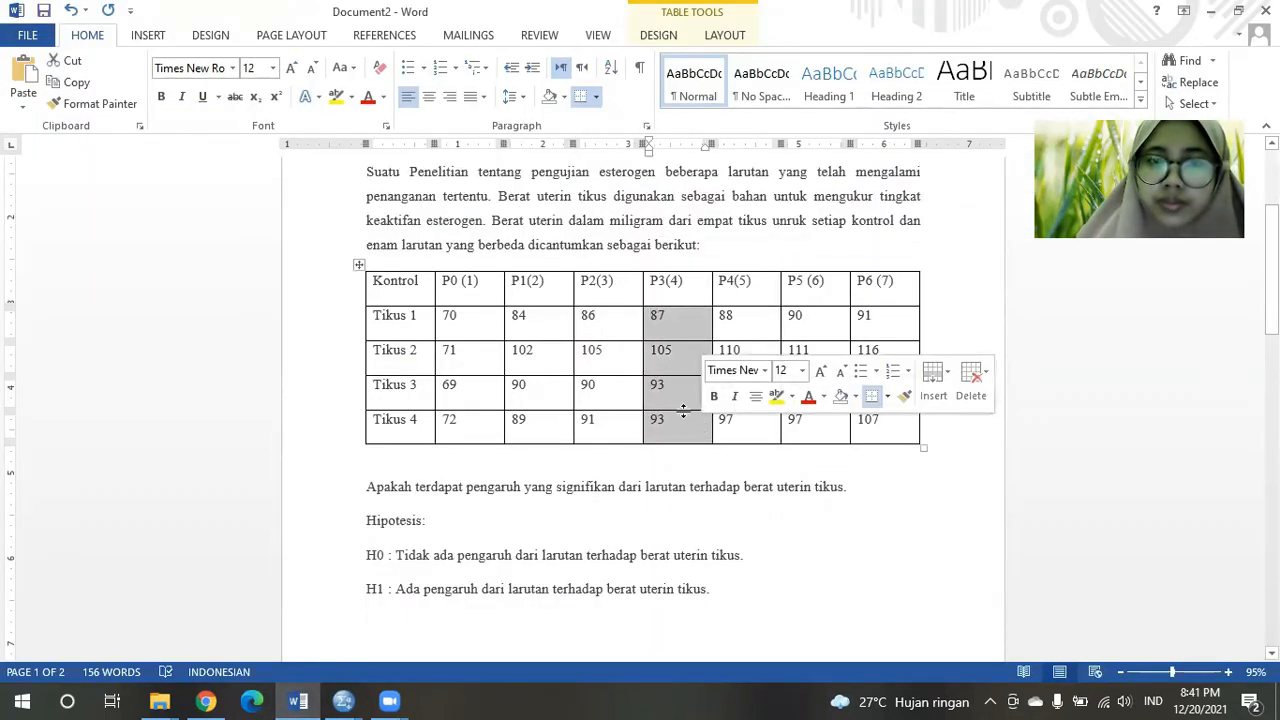
left_click(72, 82)
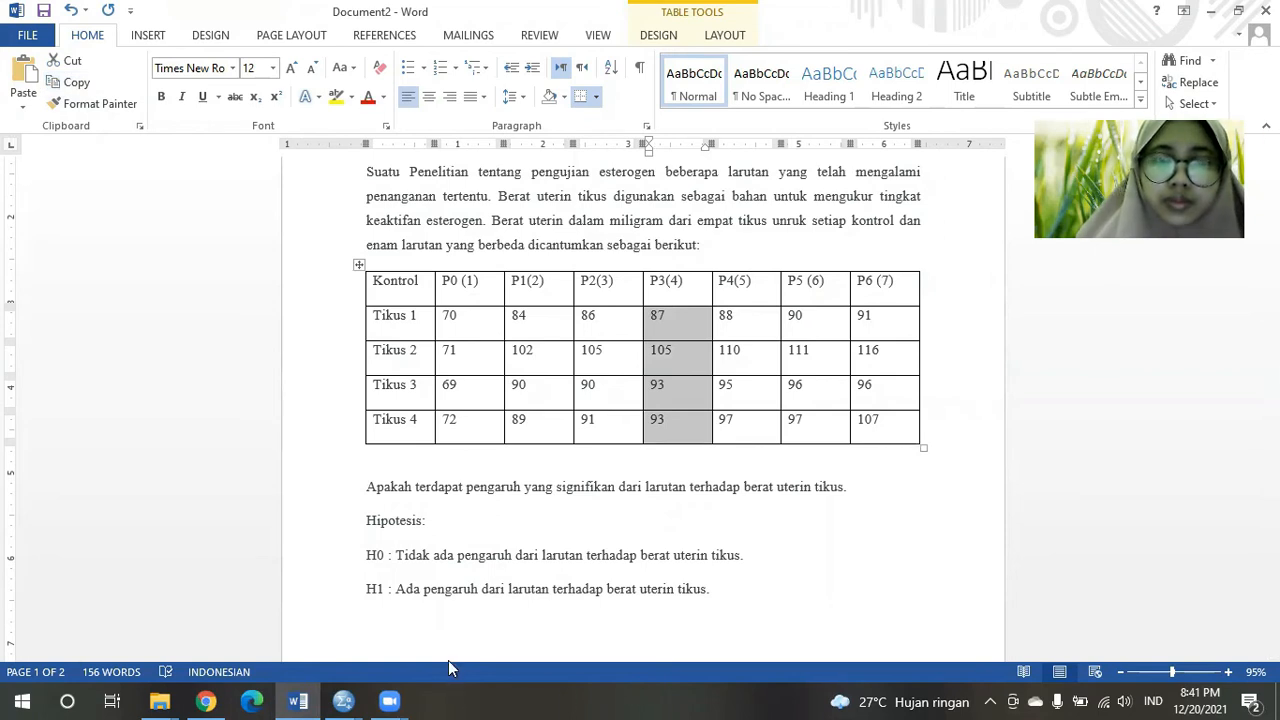
left_click(343, 701)
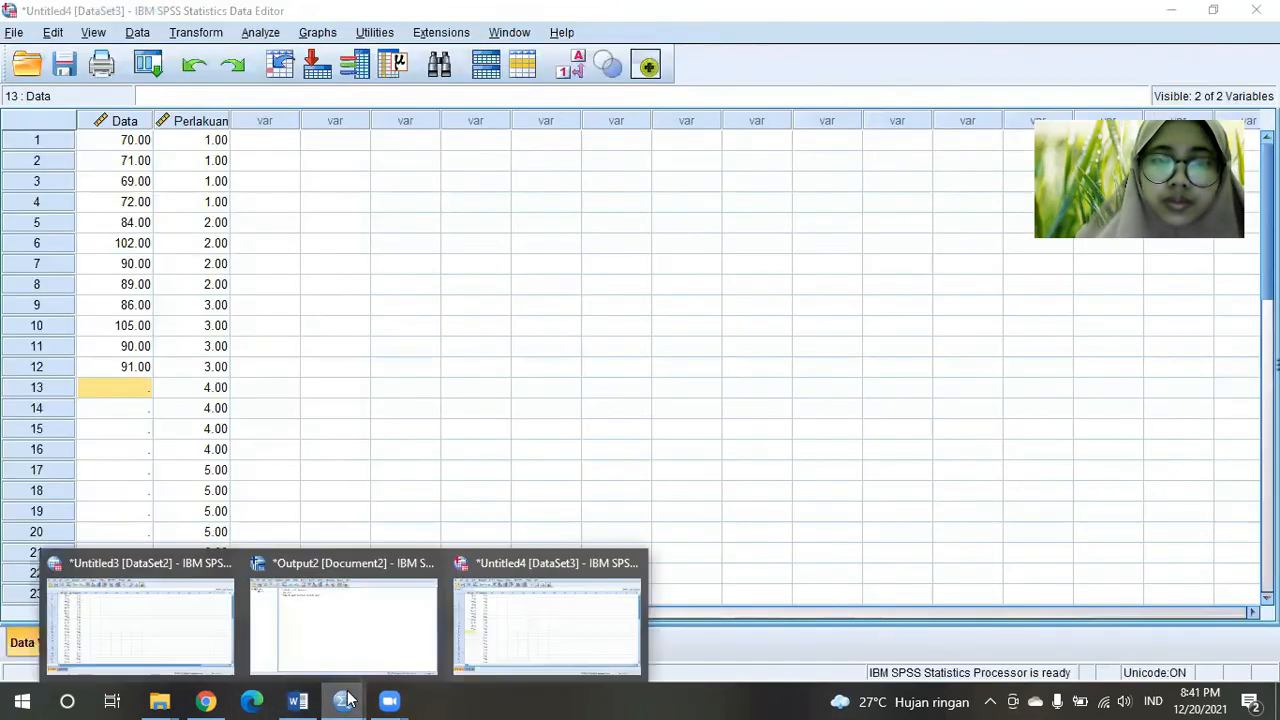
left_click(120, 386)
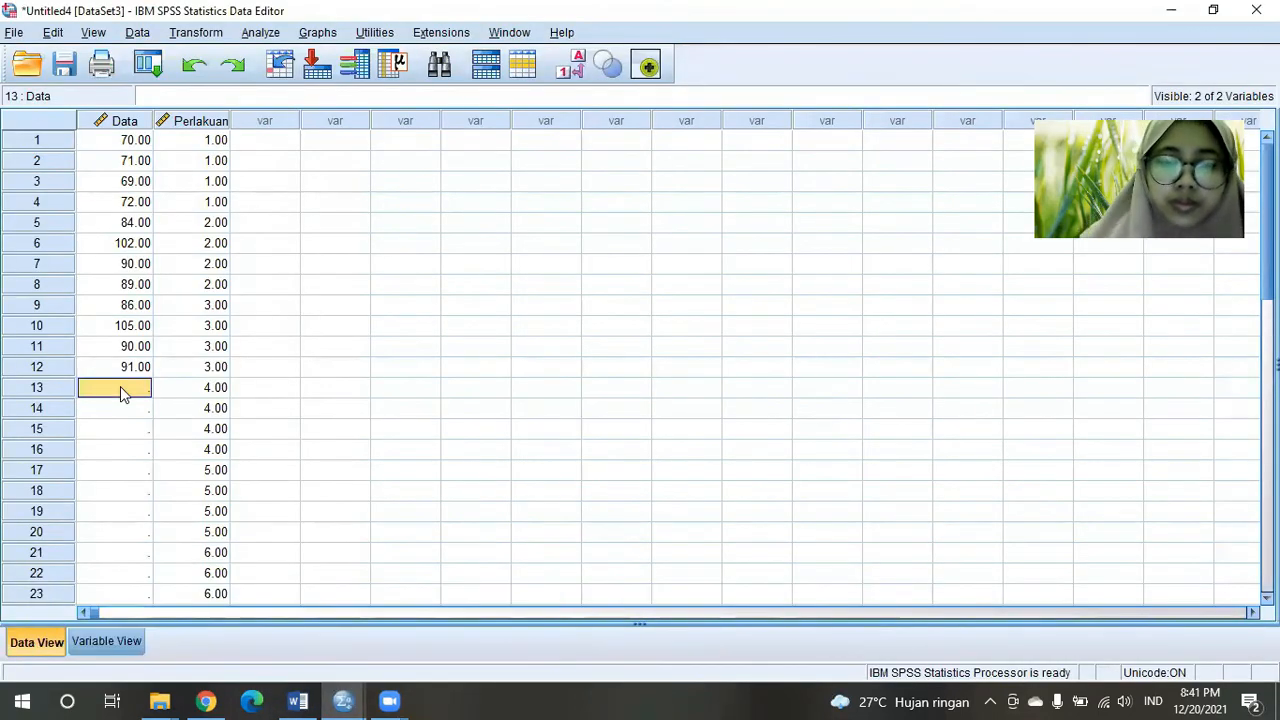
key("ctrl+v")
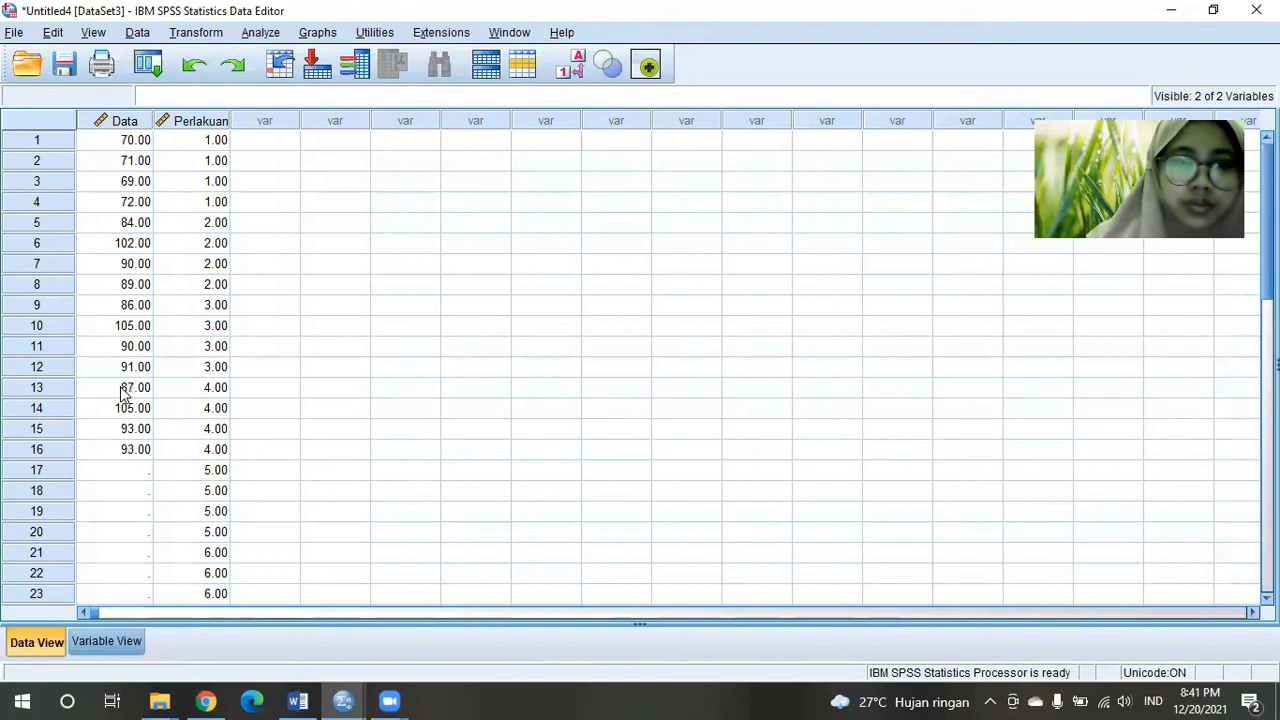
Copy the four P4 (5) values from the Word table and paste them into rows 17 to 20 of the SPSS Data column
left_click(133, 470)
left_click(297, 701)
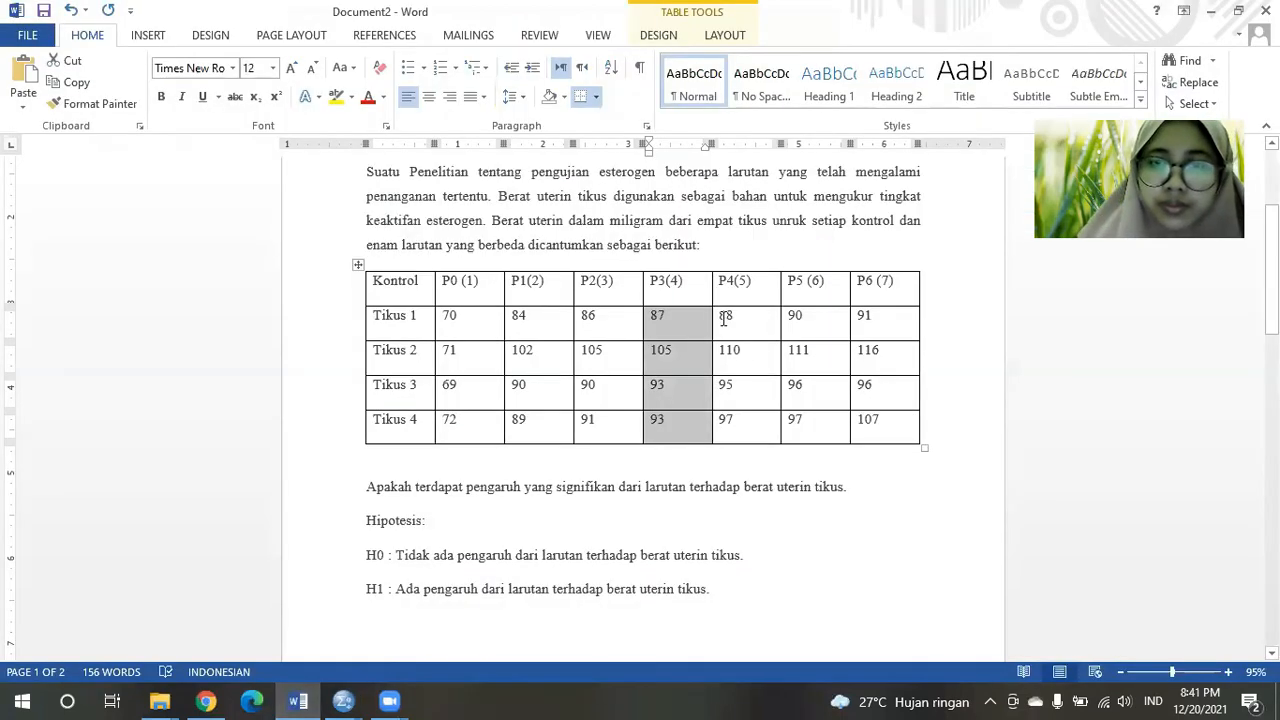
left_click_drag(722, 316, 760, 430)
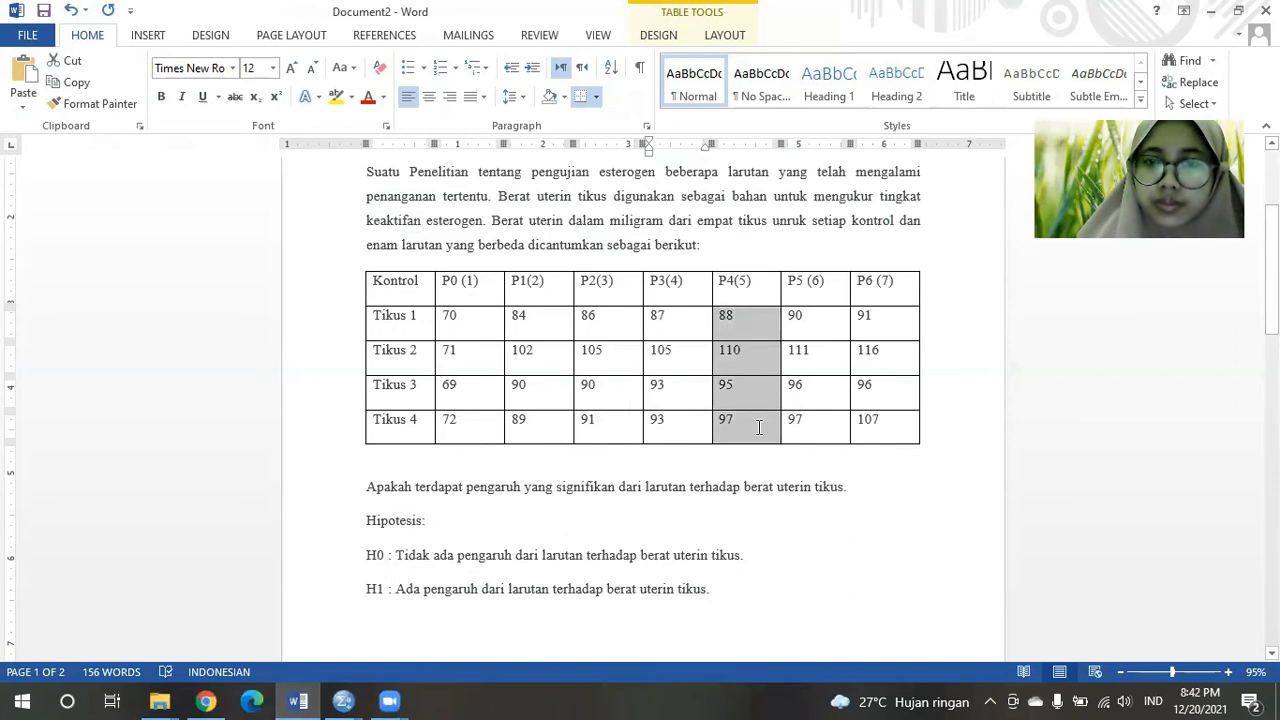
left_click(760, 428)
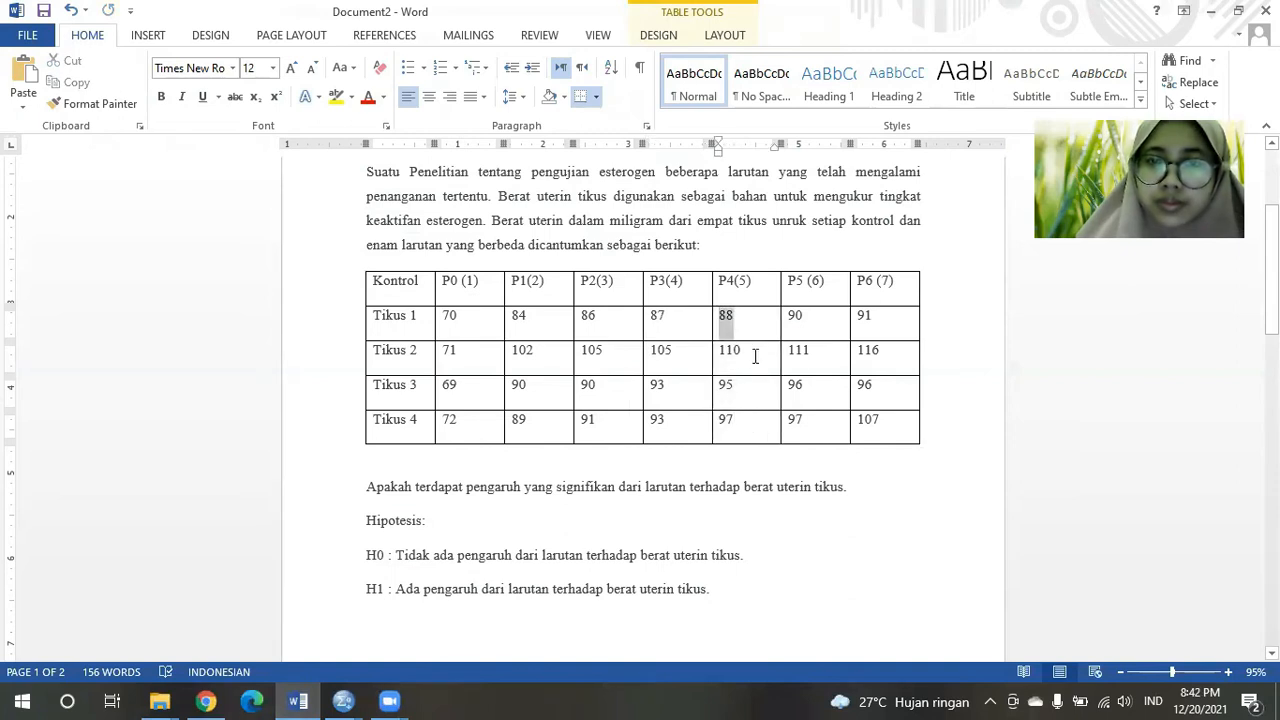
left_click_drag(755, 357, 756, 365)
key("shift+Down")
key("shift+Down")
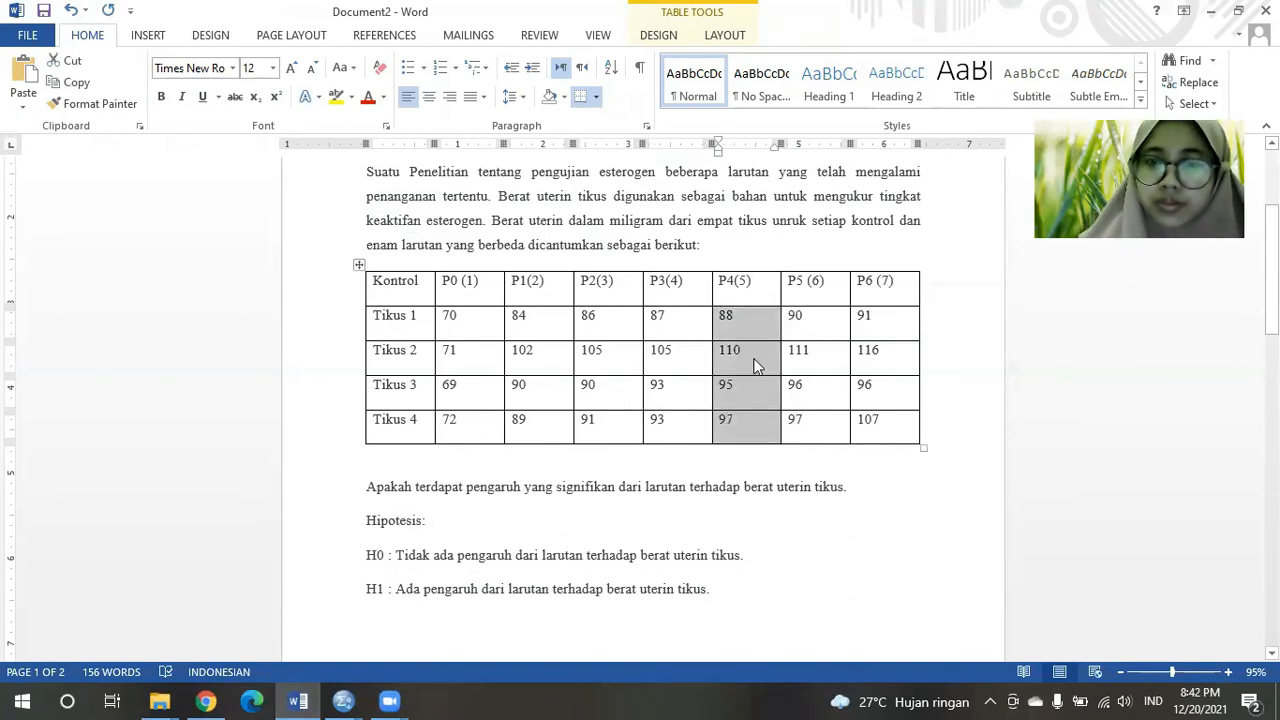
left_click(72, 82)
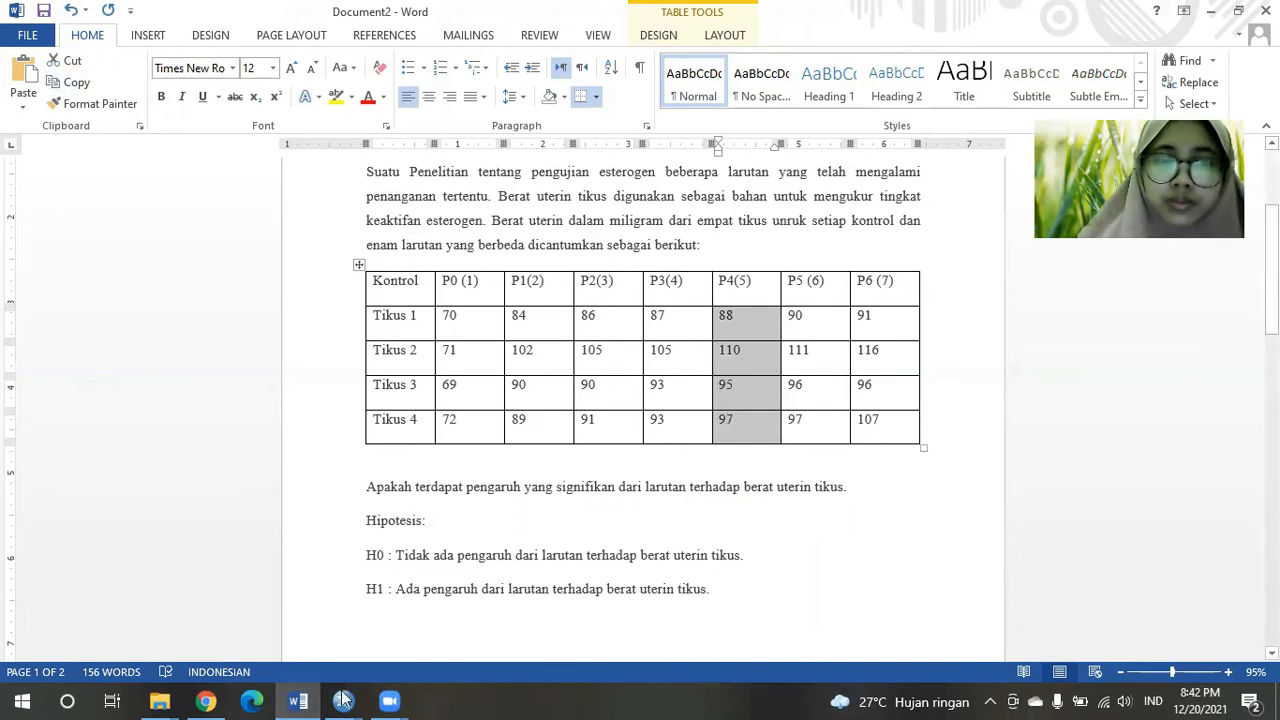
left_click(345, 700)
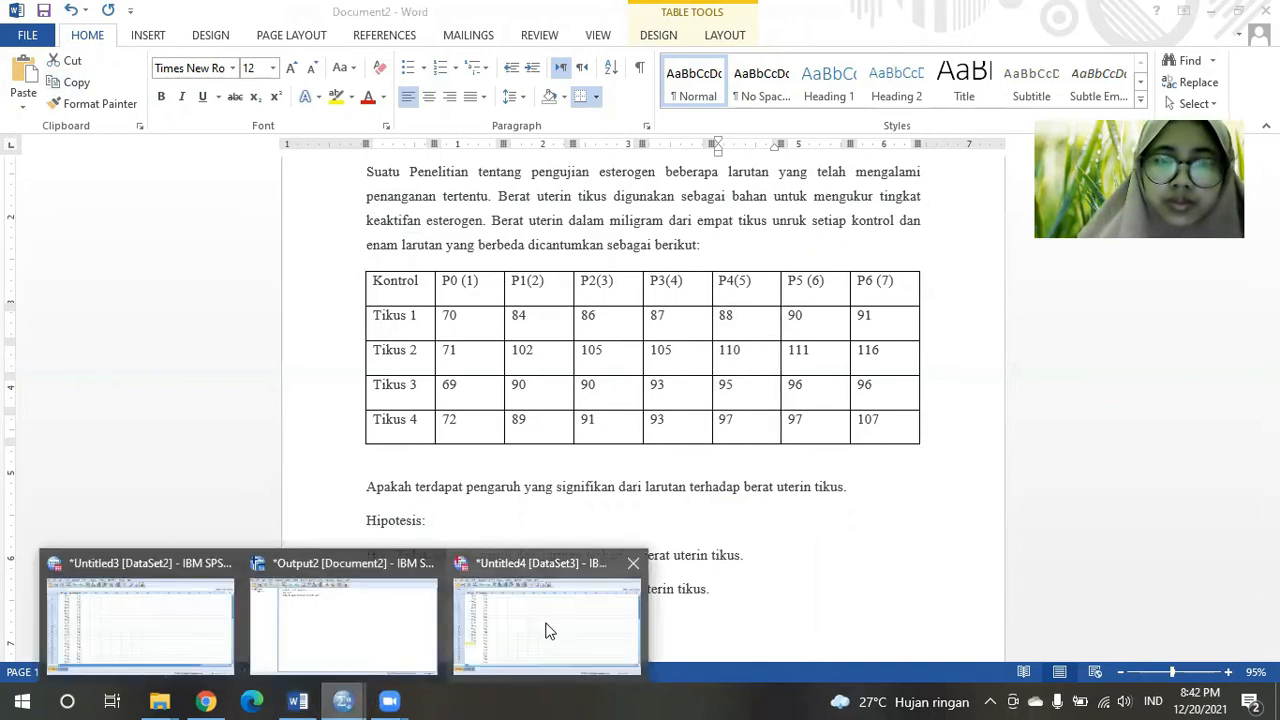
left_click(548, 630)
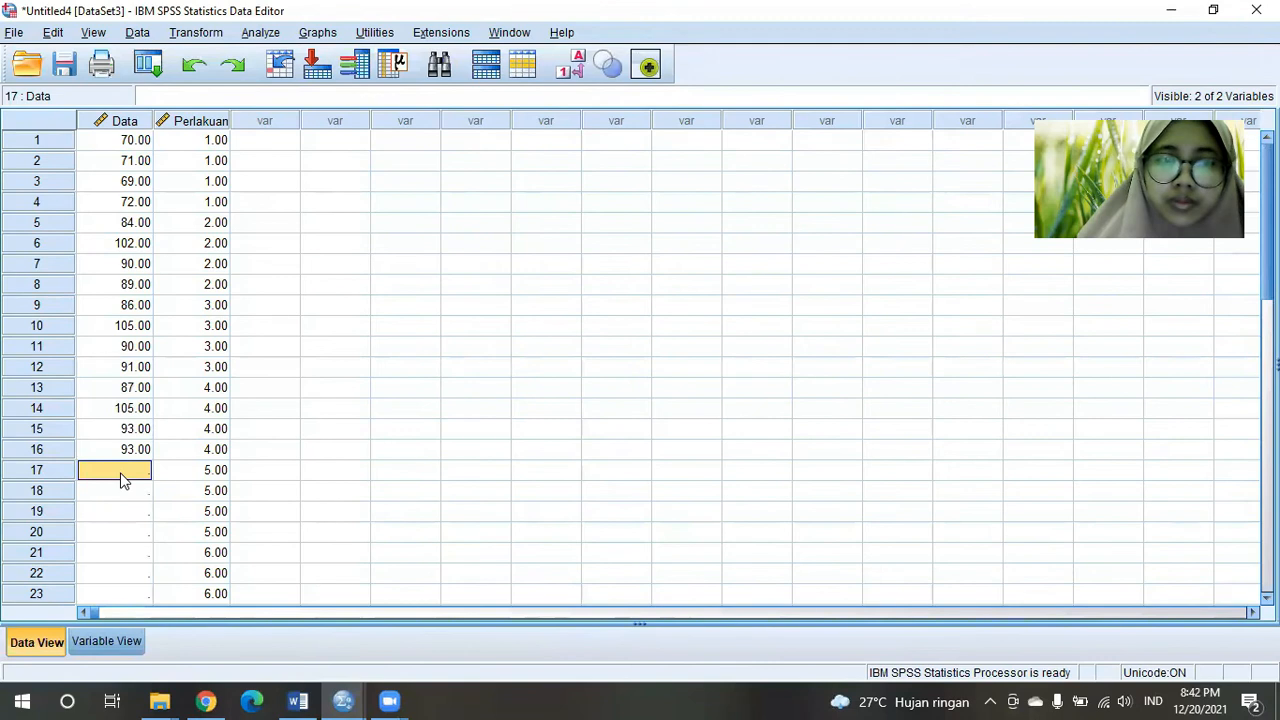
key("ctrl+v")
Copy the four P5 (6) values from the Word table and paste them into rows 21 to 24 of the SPSS Data column
scroll(115, 487, "down", 2)
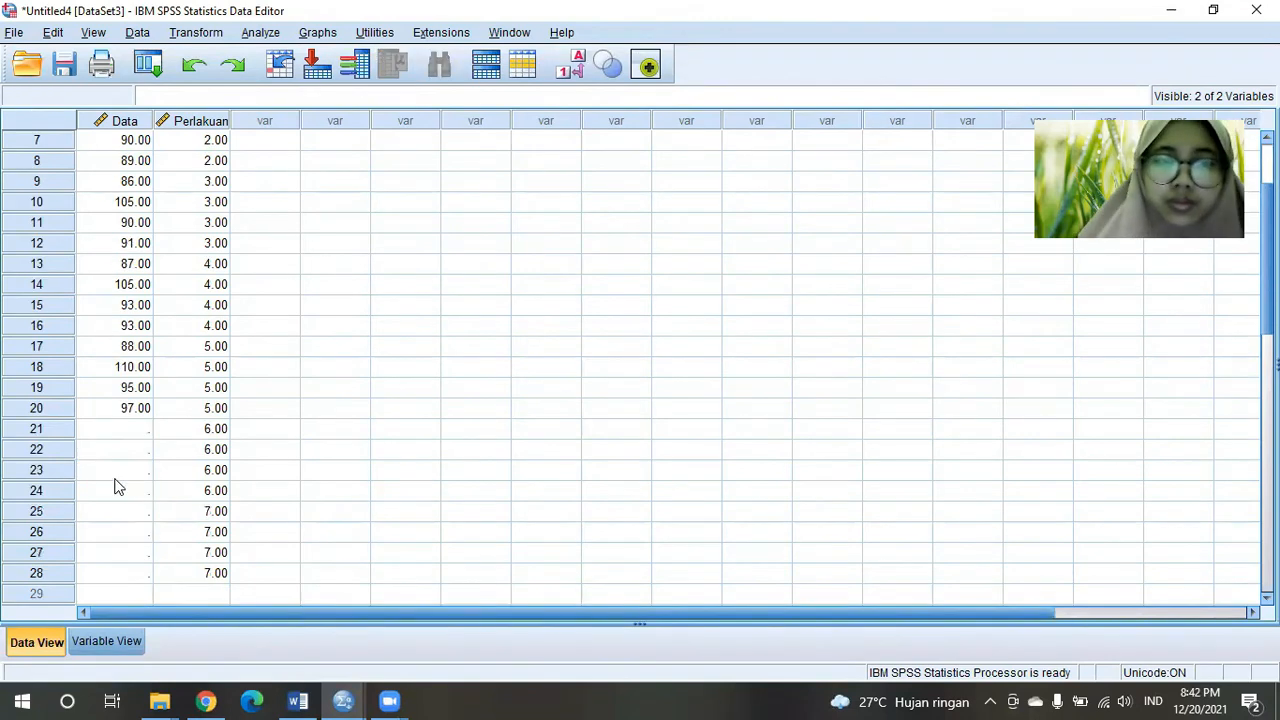
left_click(113, 435)
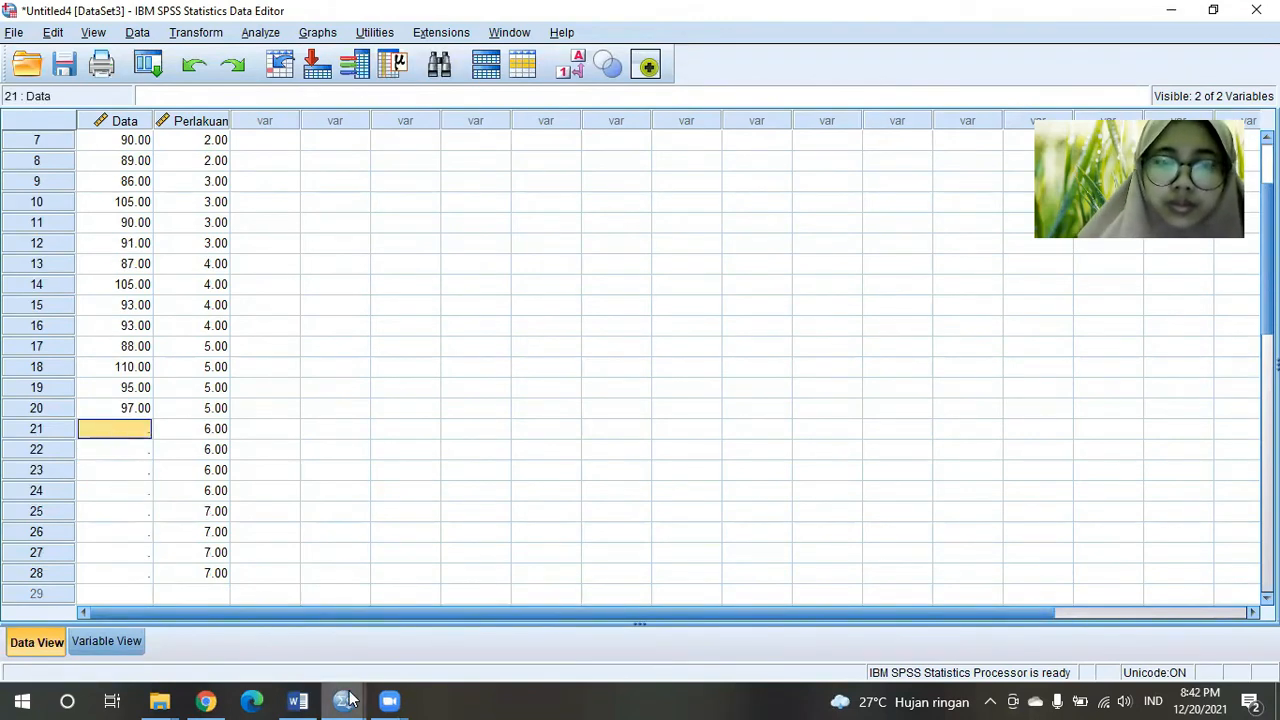
left_click(345, 700)
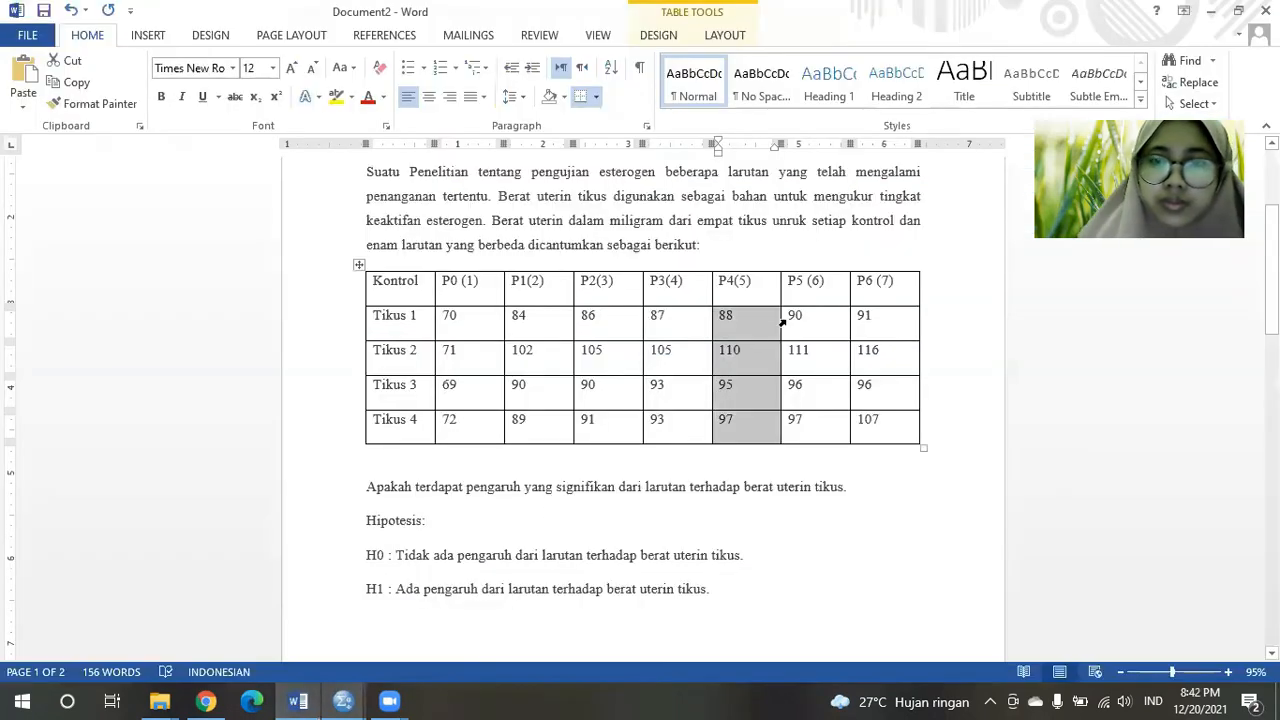
left_click_drag(791, 320, 828, 418)
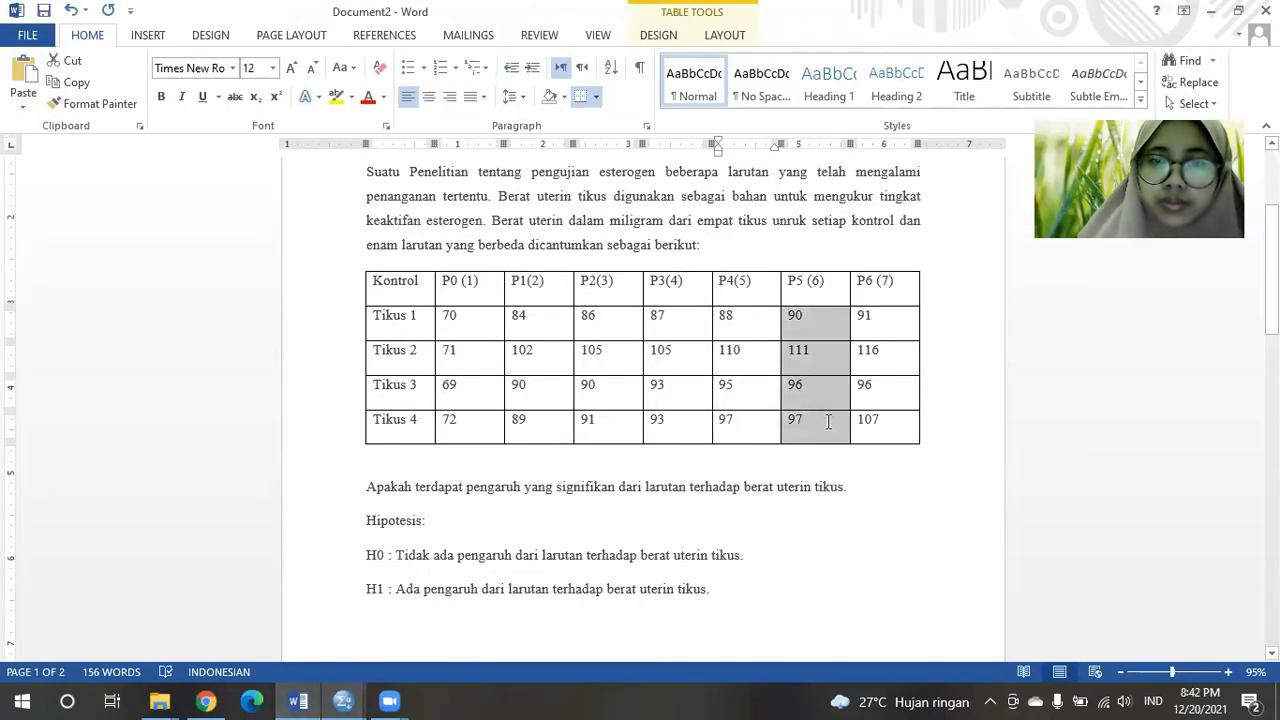
left_click(62, 85)
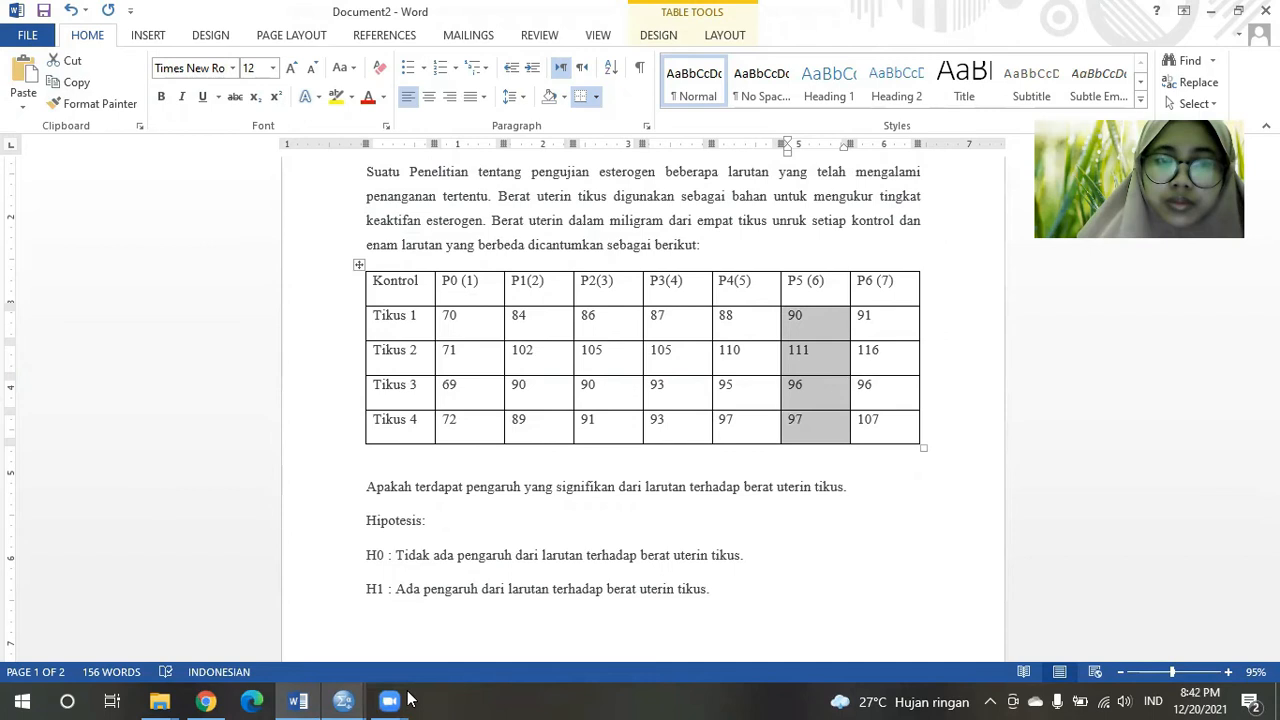
mouse_move(343, 700)
left_click(550, 615)
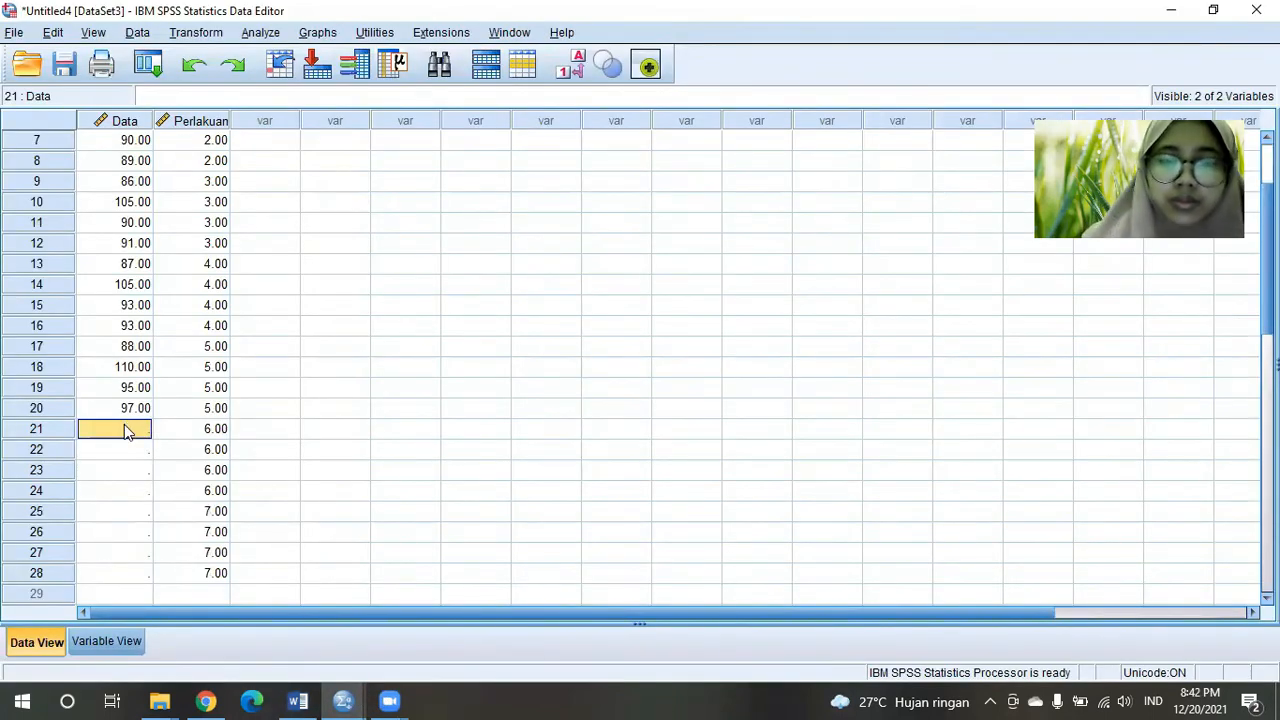
key("ctrl+v")
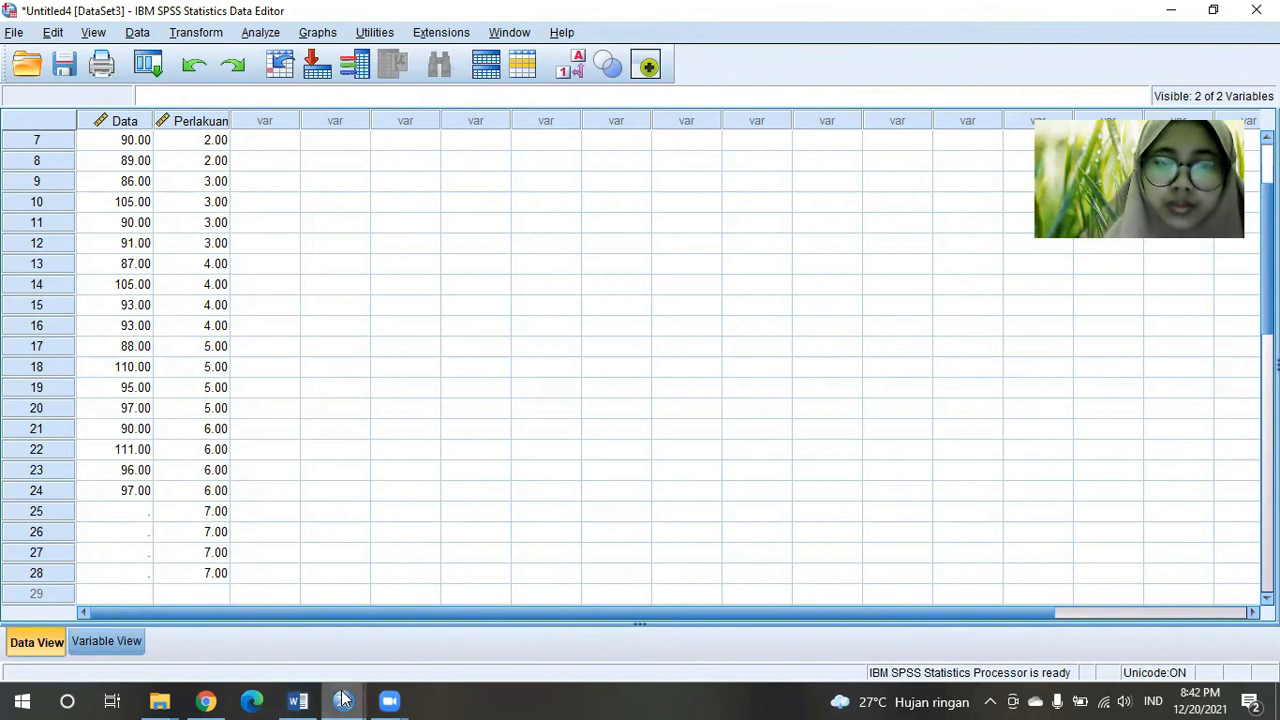
Copy the four P6 (7) values from the Word table and paste them into rows 25 to 28 of the SPSS Data column
left_click(297, 700)
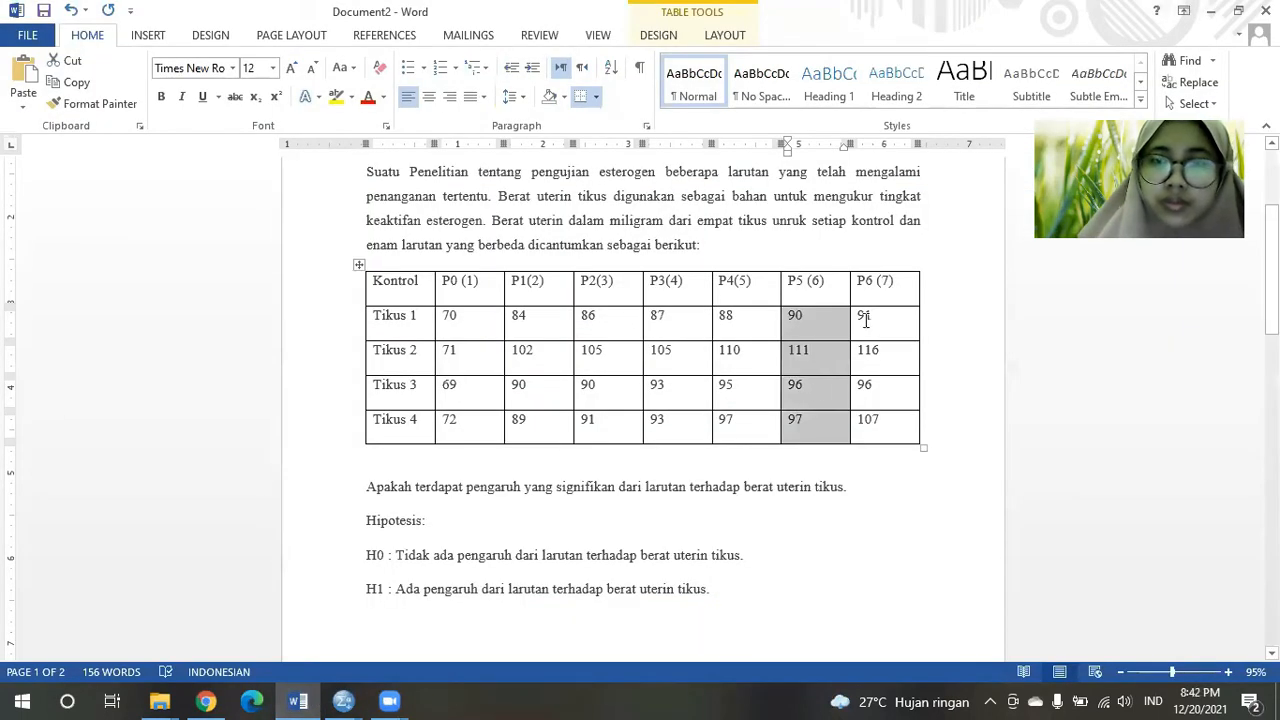
left_click_drag(860, 314, 900, 422)
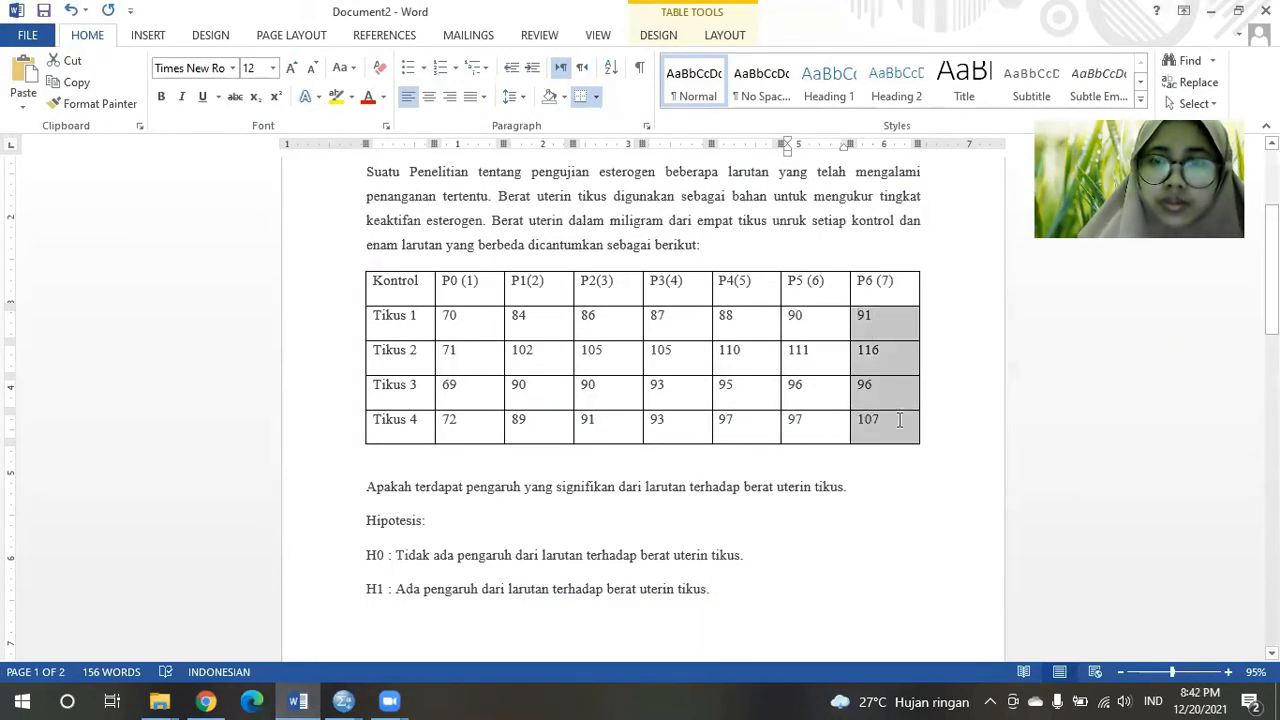
left_click(75, 82)
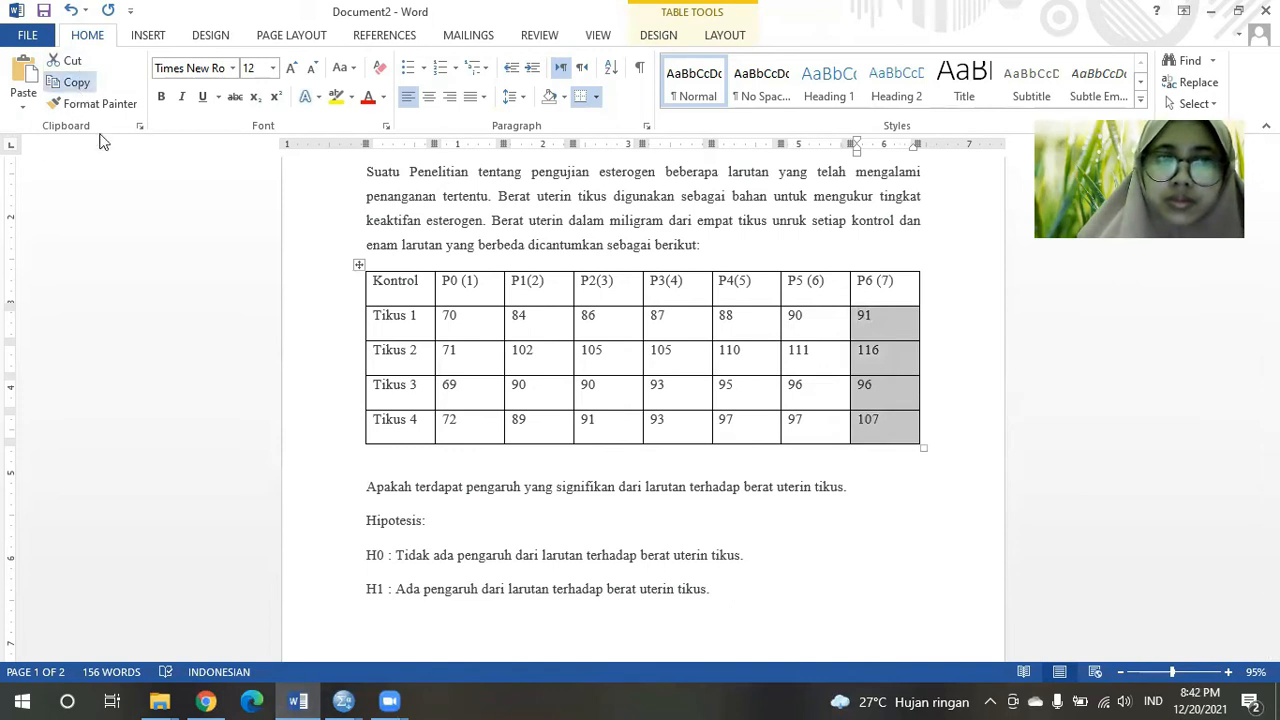
mouse_move(342, 700)
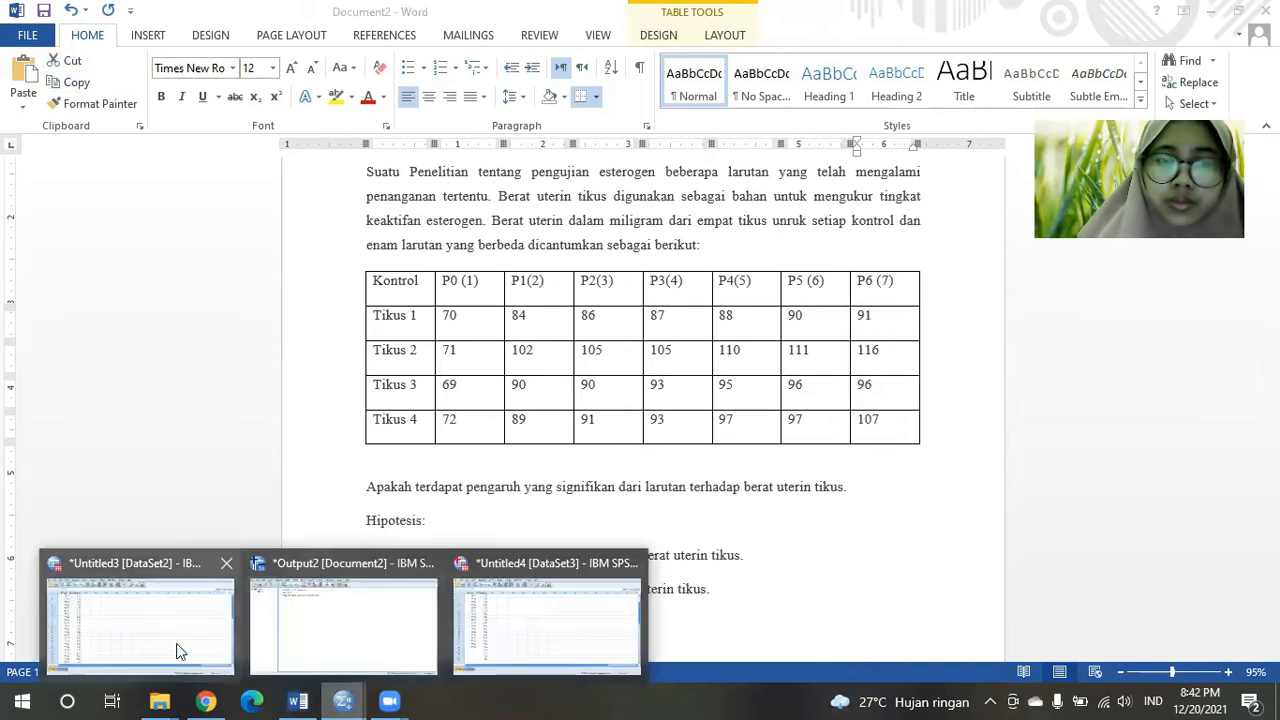
left_click(517, 628)
left_click(125, 513)
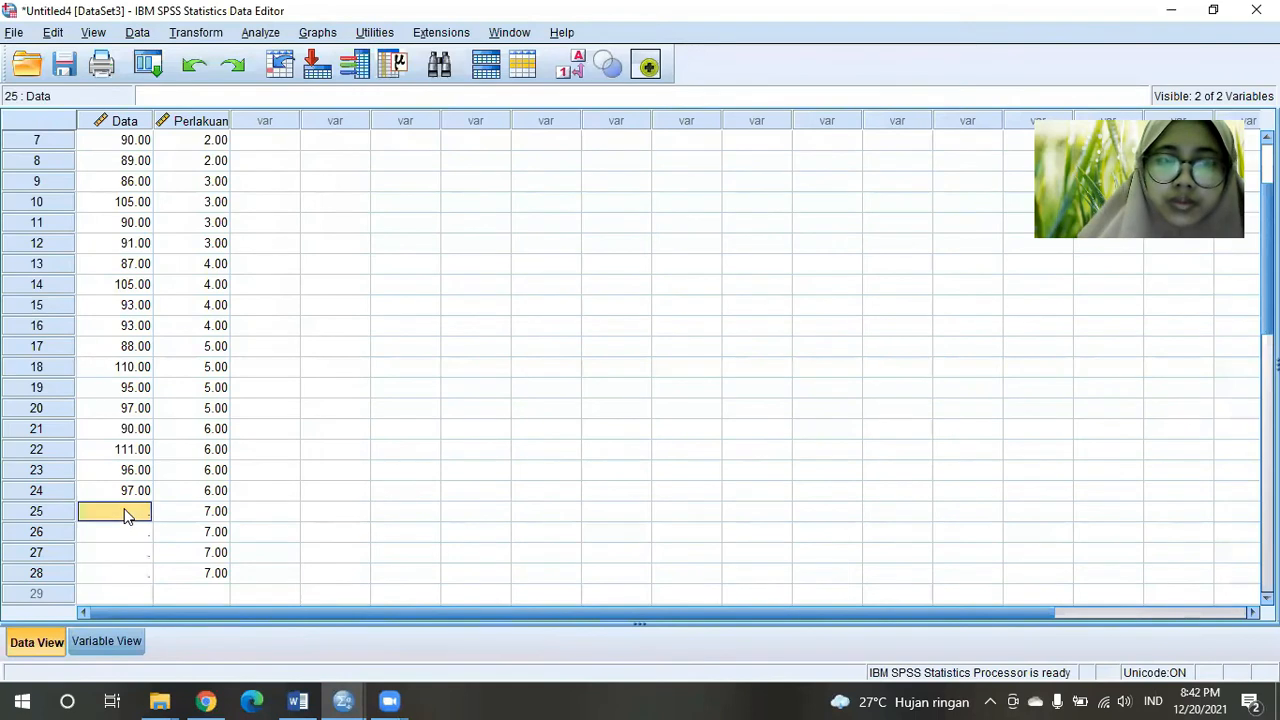
key("ctrl+v")
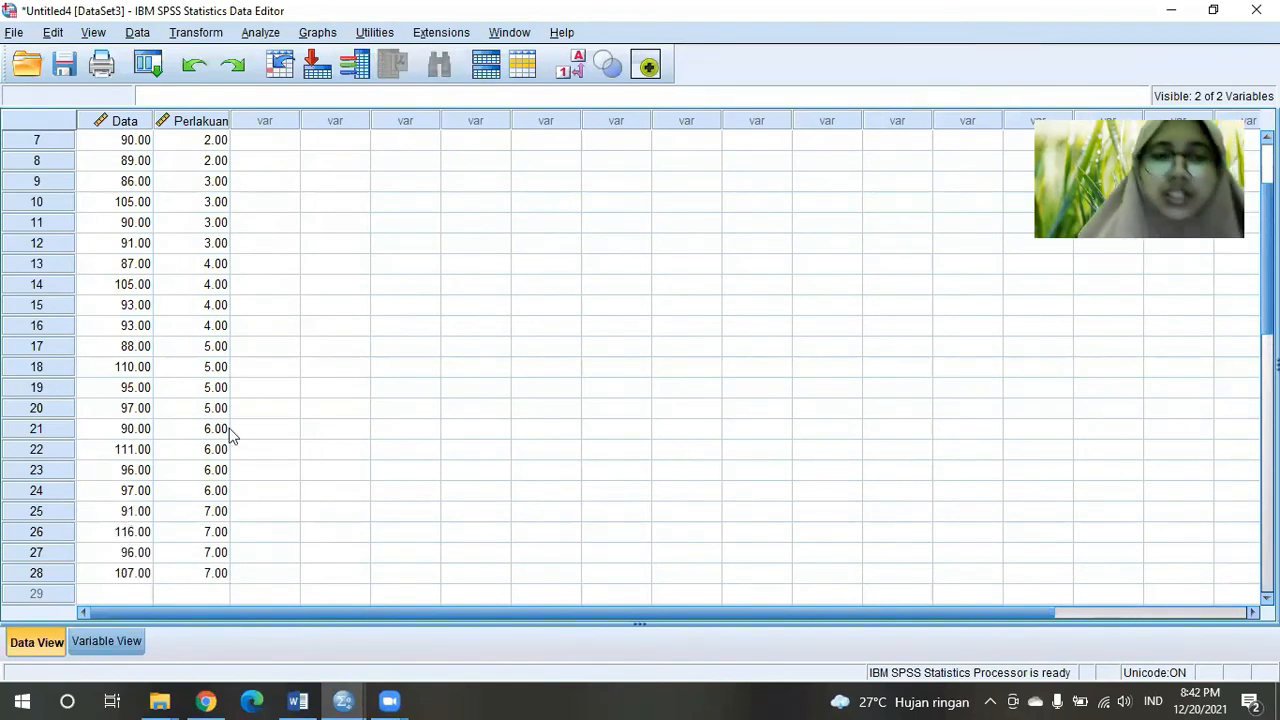
Run a nonparametric One-Sample Kolmogorov-Smirnov test on the Data variable against the Normal distribution
scroll(590, 512, "up", 2)
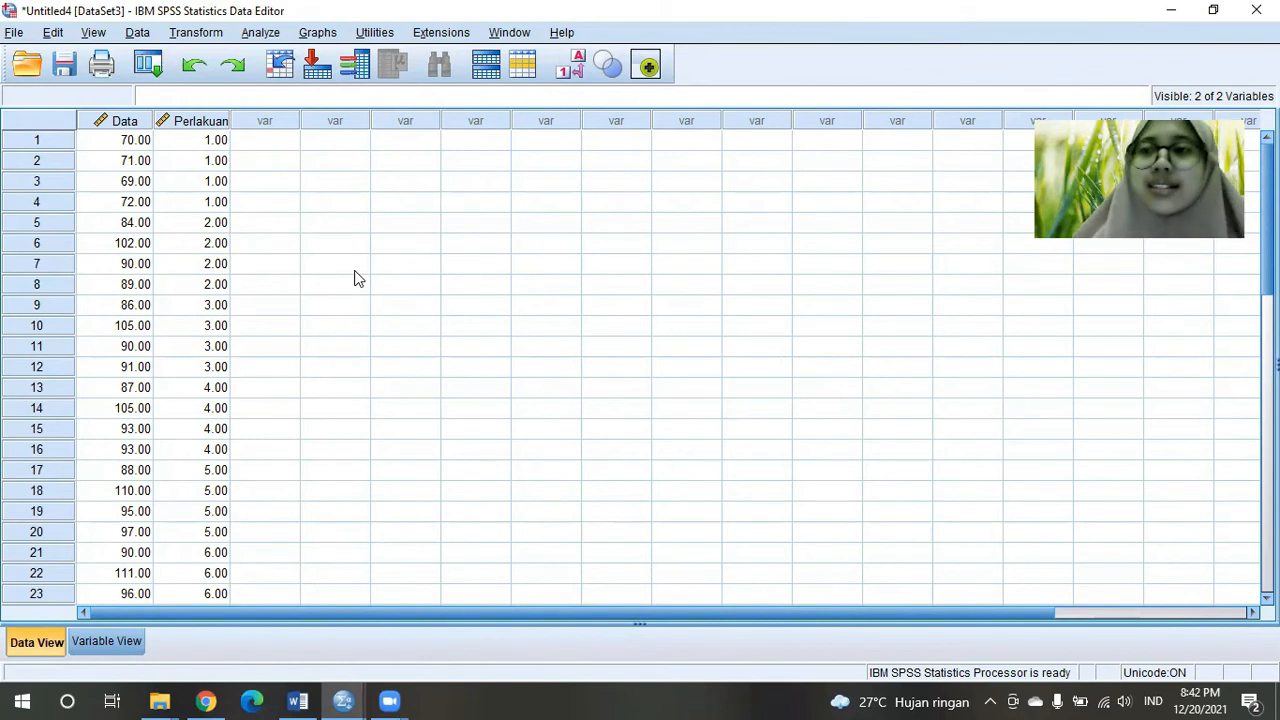
left_click(258, 34)
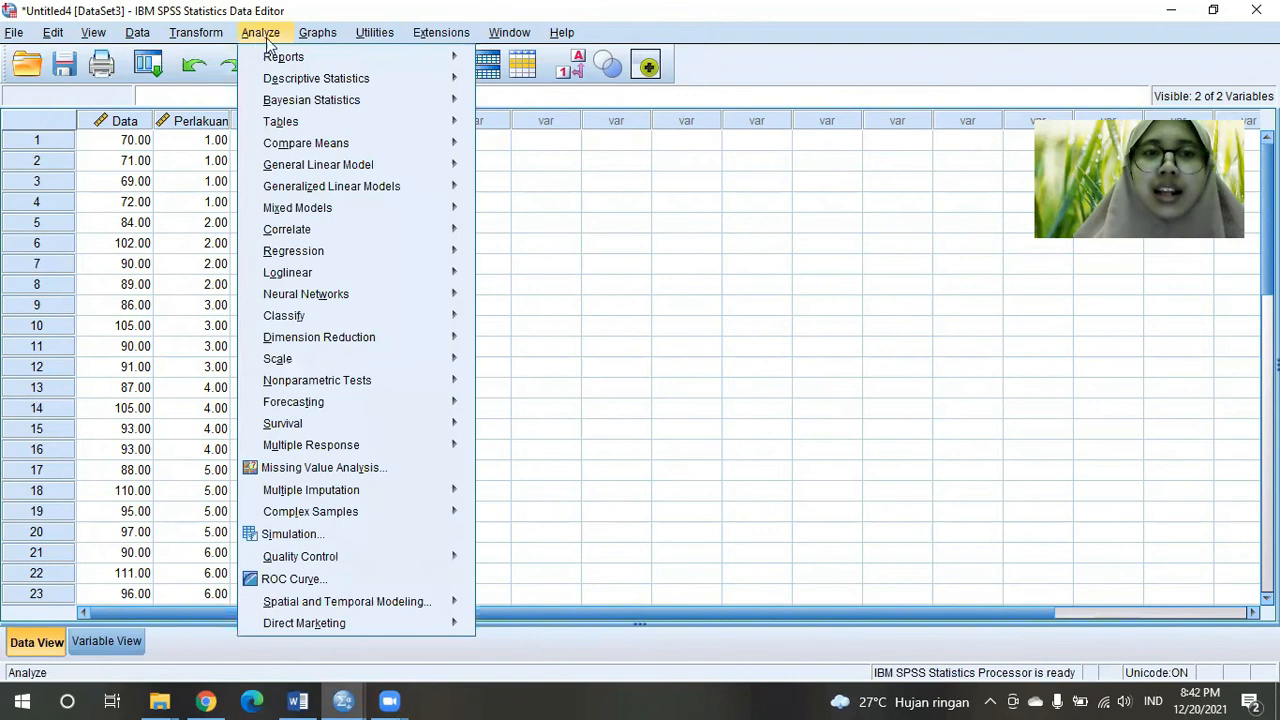
mouse_move(373, 497)
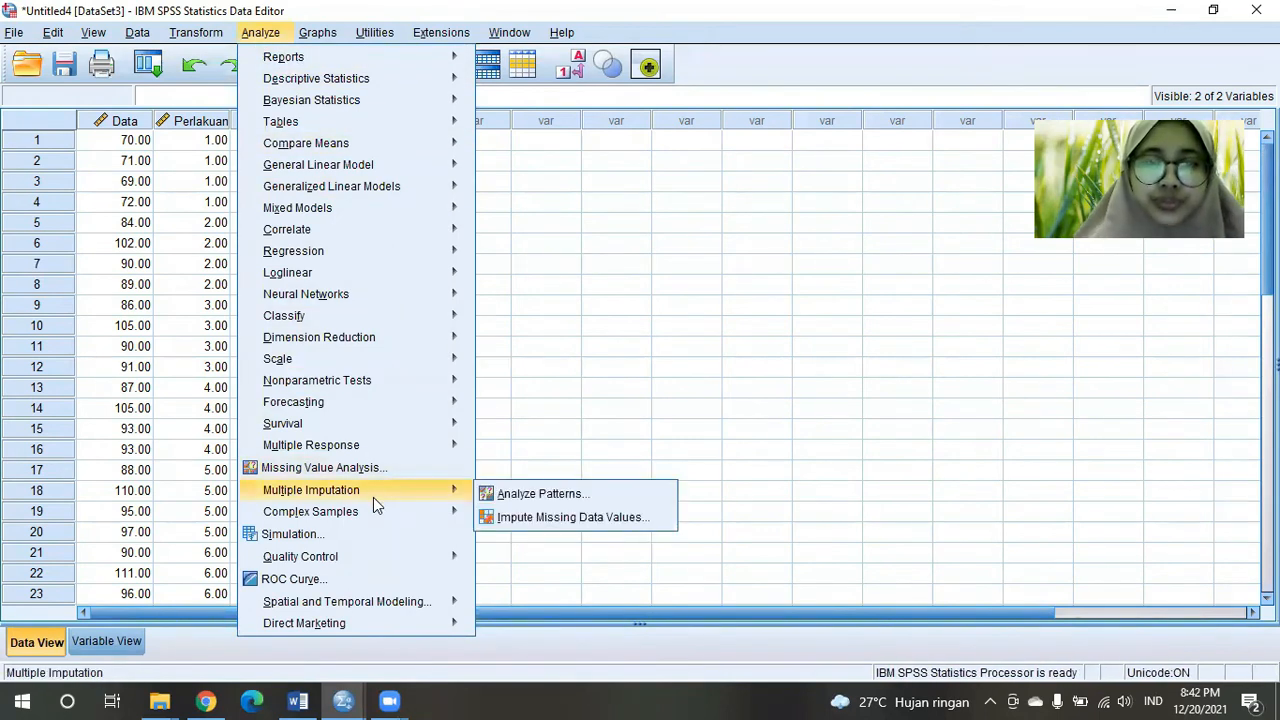
mouse_move(355, 383)
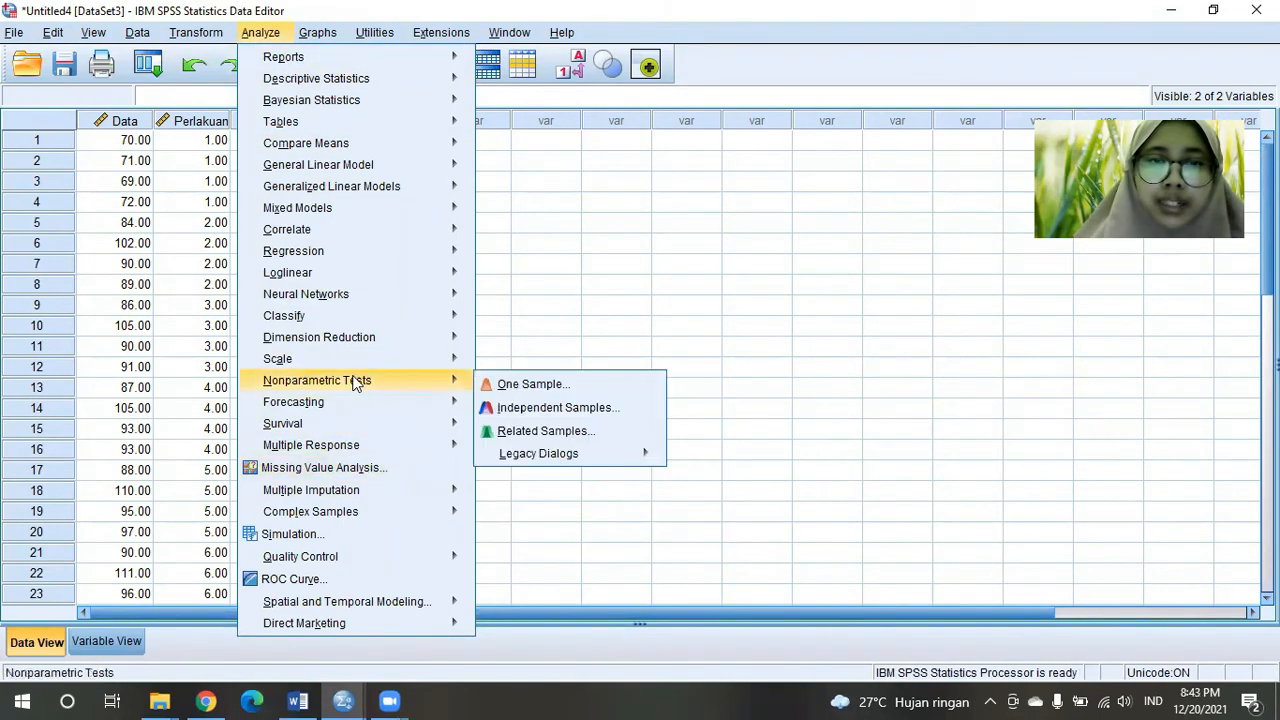
mouse_move(529, 461)
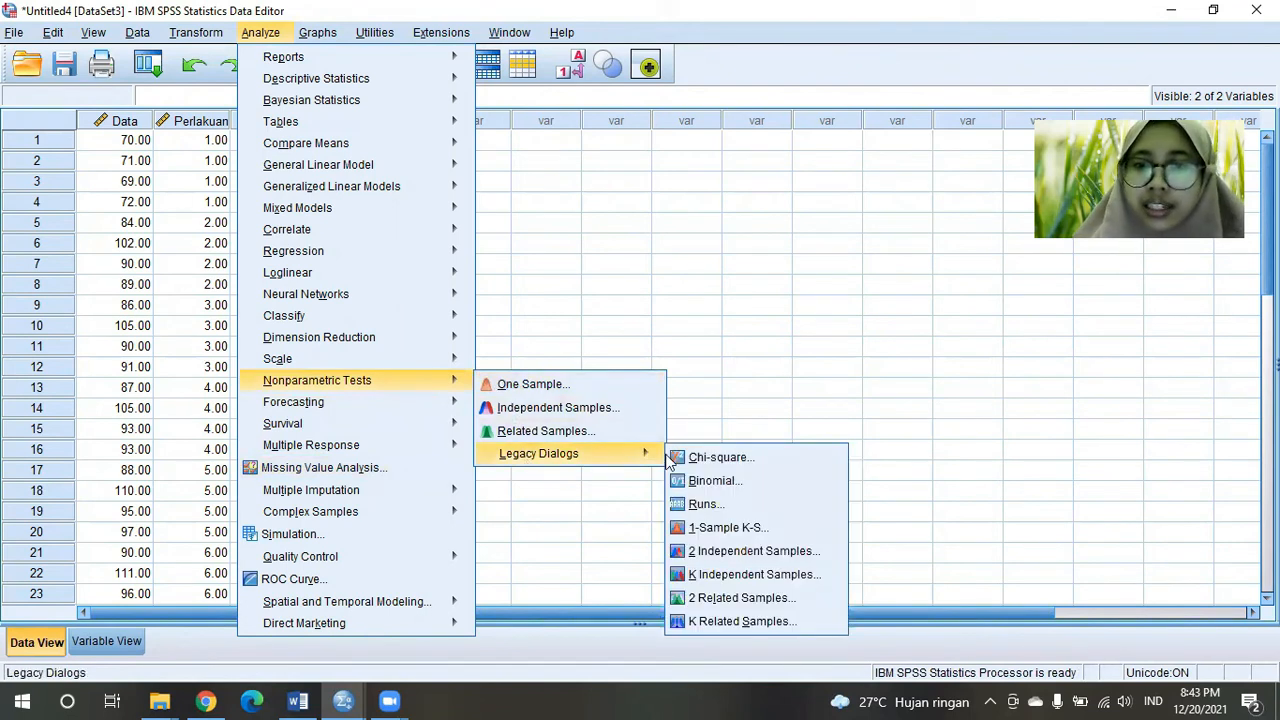
left_click(703, 535)
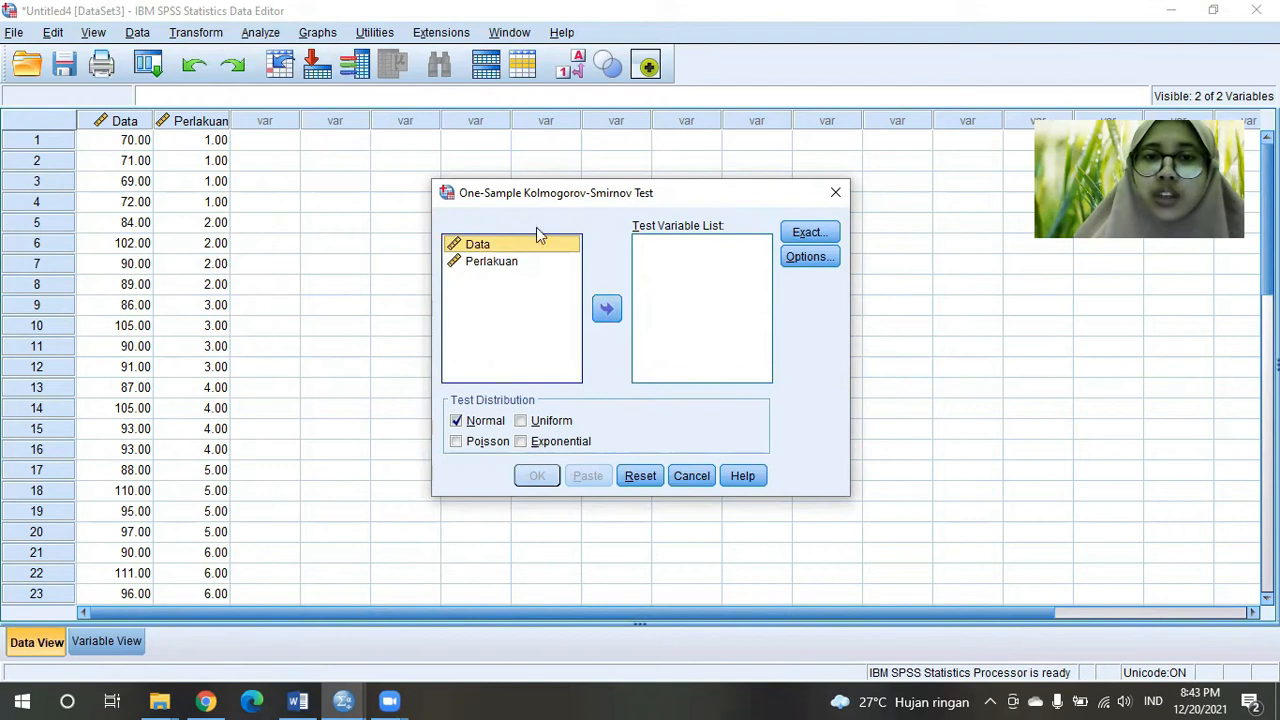
left_click(606, 310)
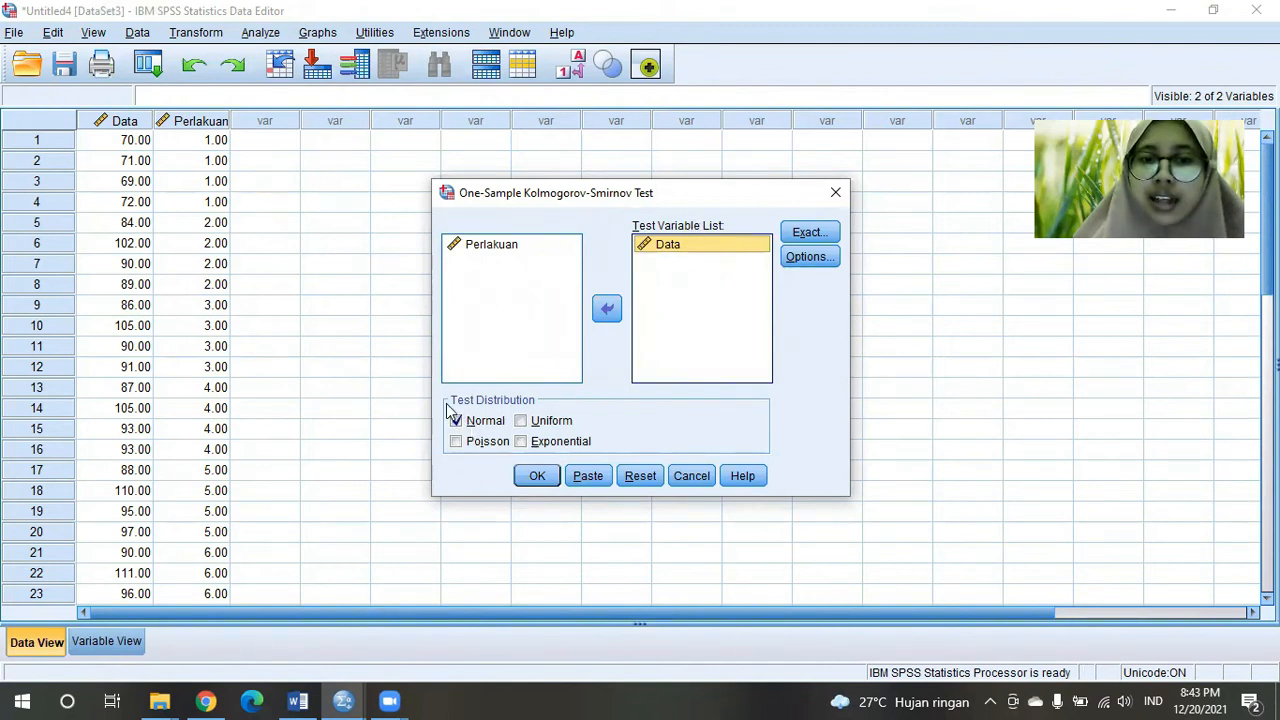
left_click(538, 477)
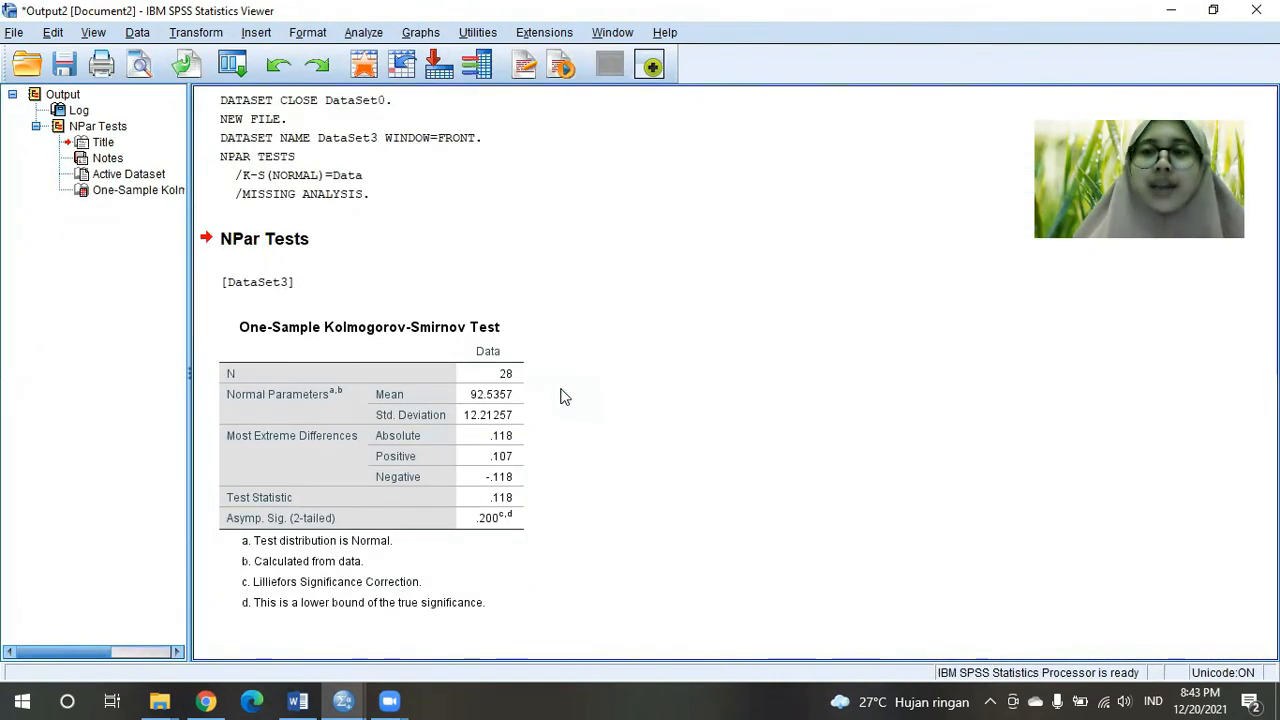
left_click(515, 612)
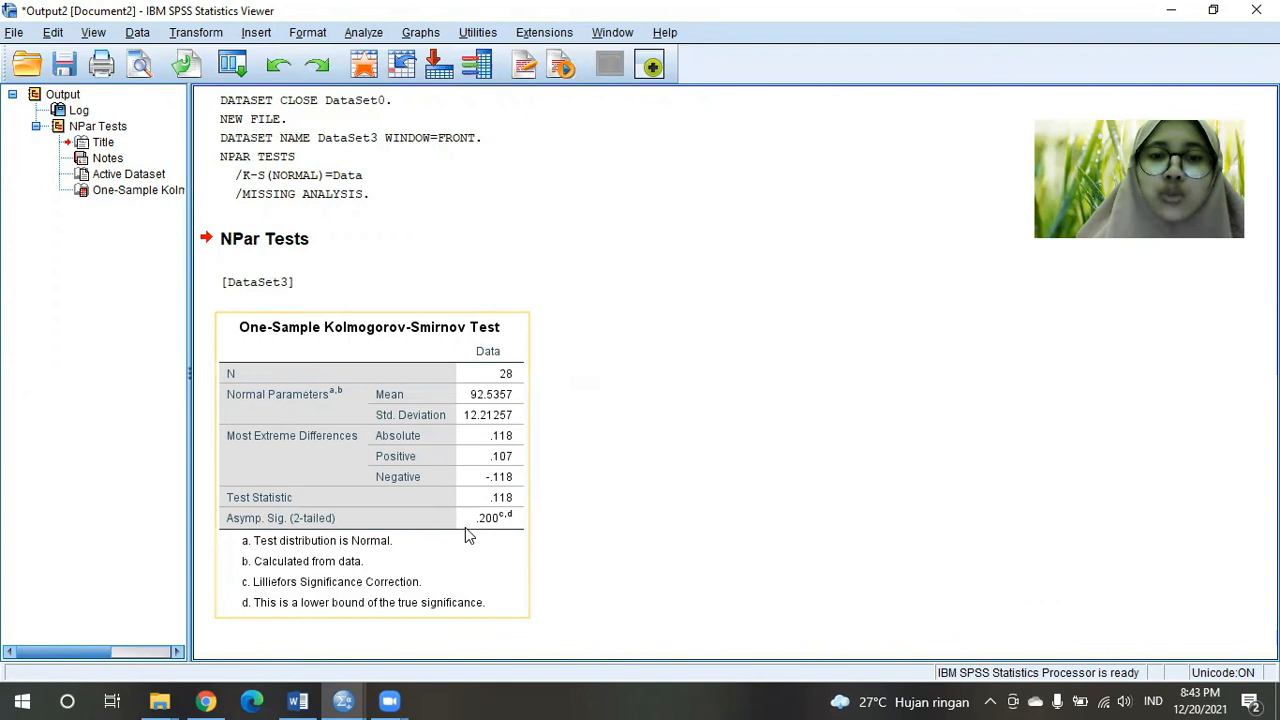
left_click(563, 494)
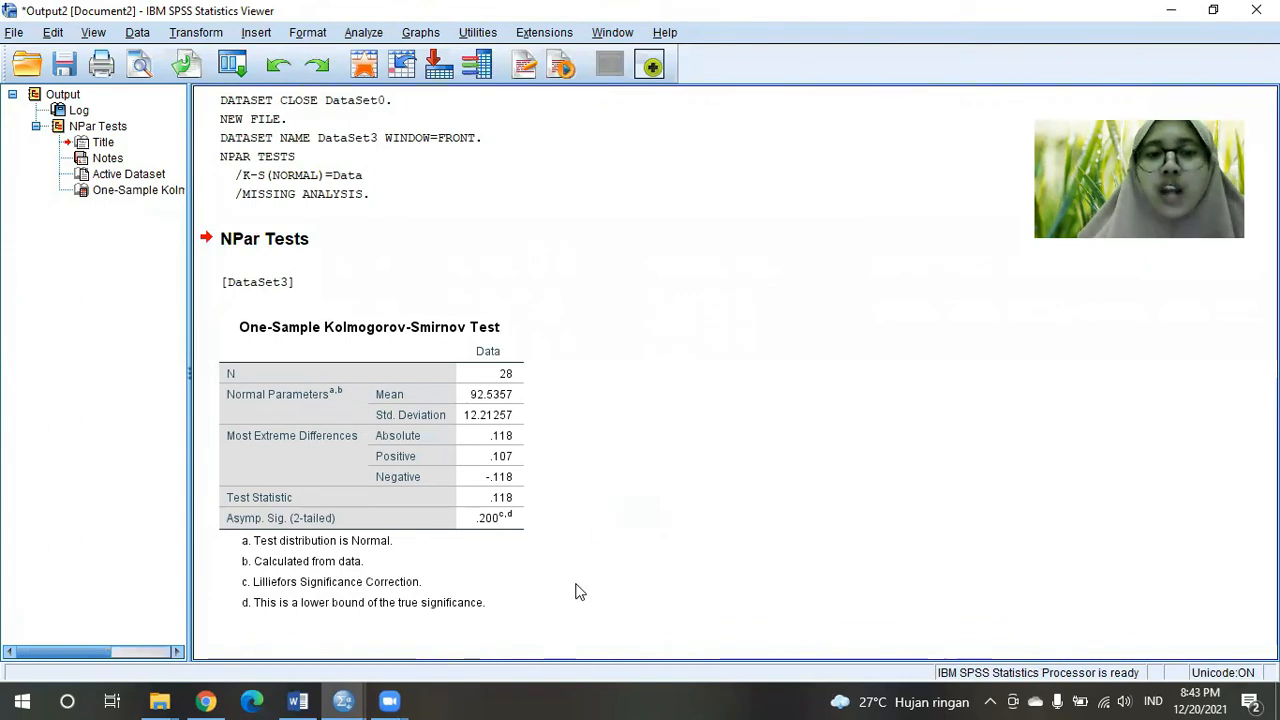
Set up a One-Way ANOVA on the Untitled4 dataset with Data as the dependent variable and Perlakuan as the factor
mouse_move(343, 700)
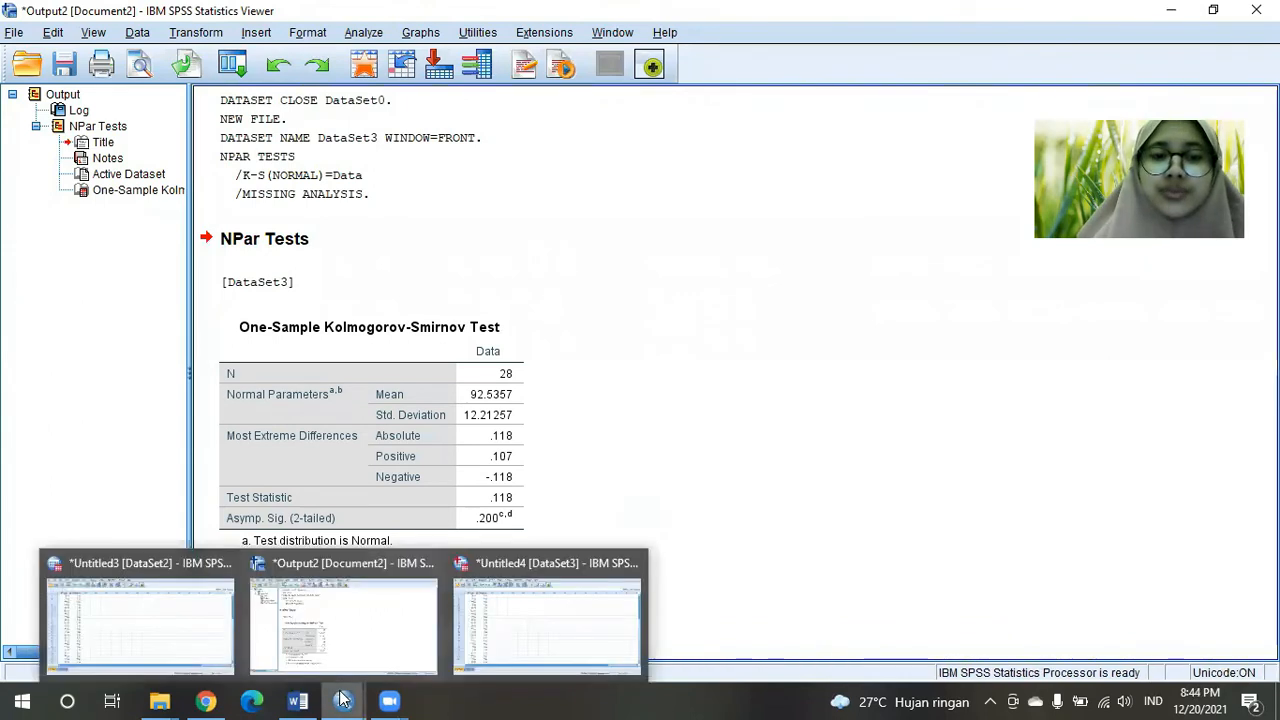
left_click(491, 602)
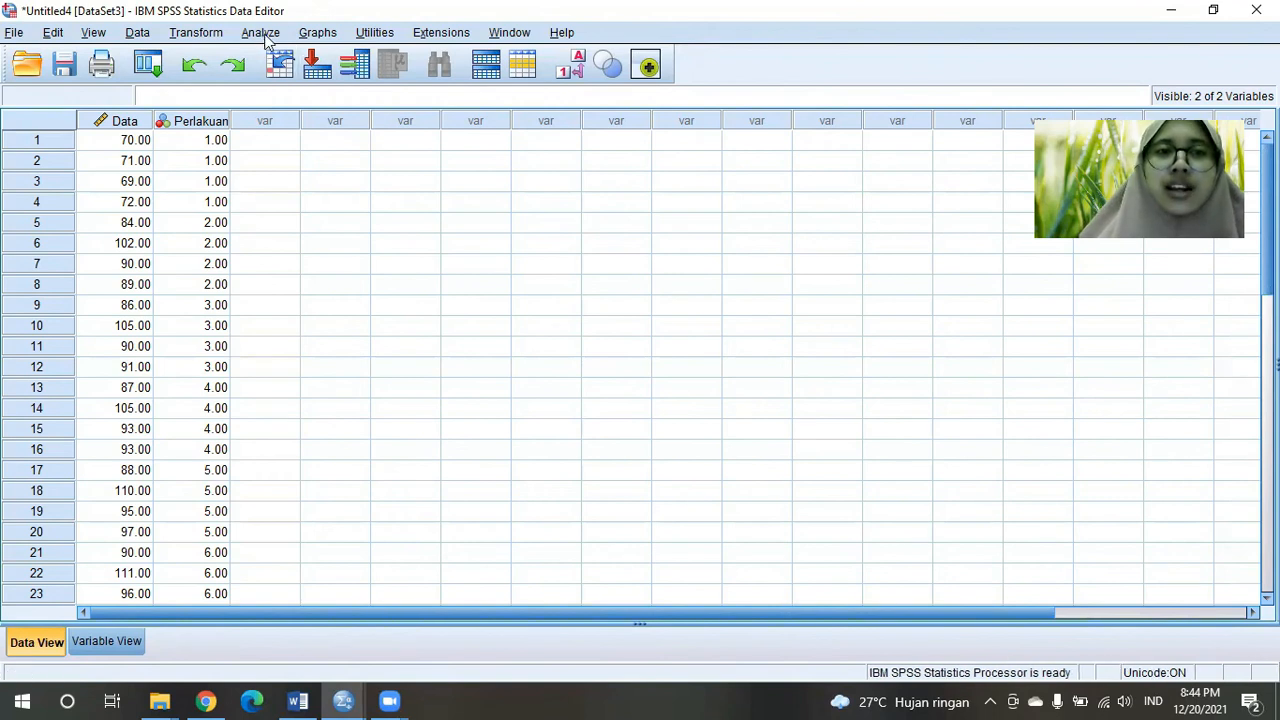
left_click(260, 33)
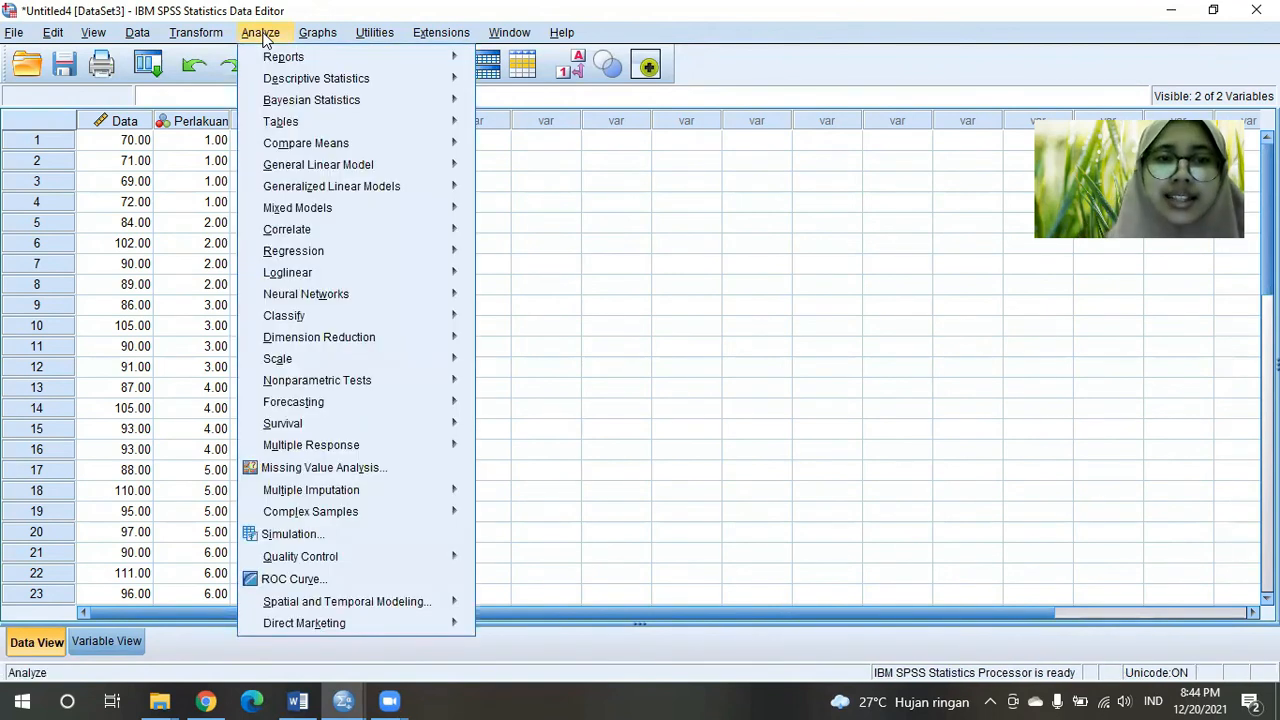
mouse_move(300, 146)
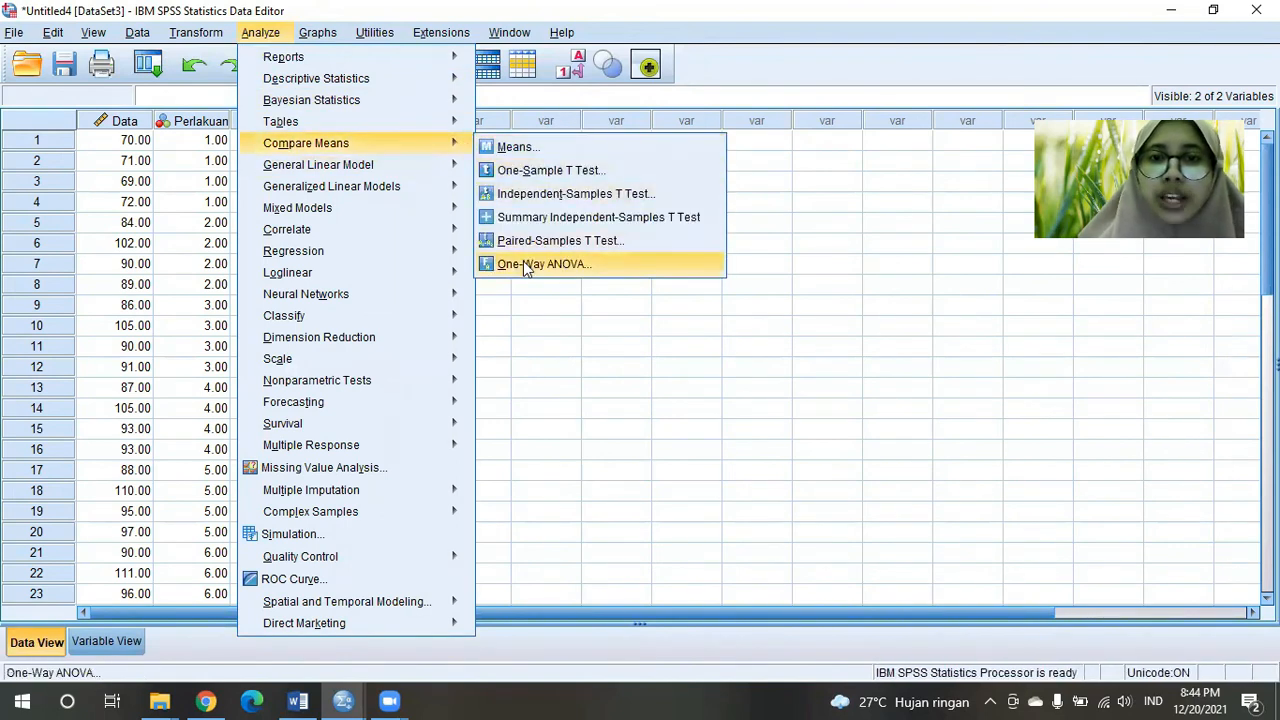
left_click(527, 266)
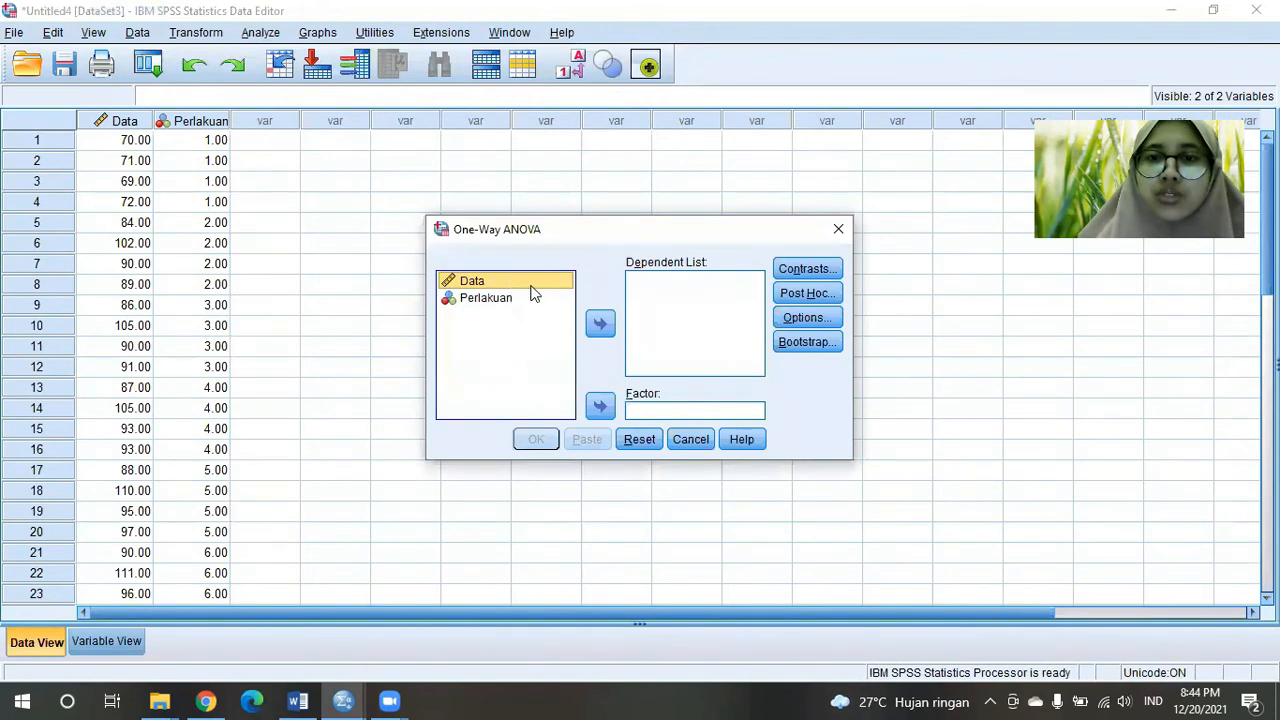
left_click(598, 328)
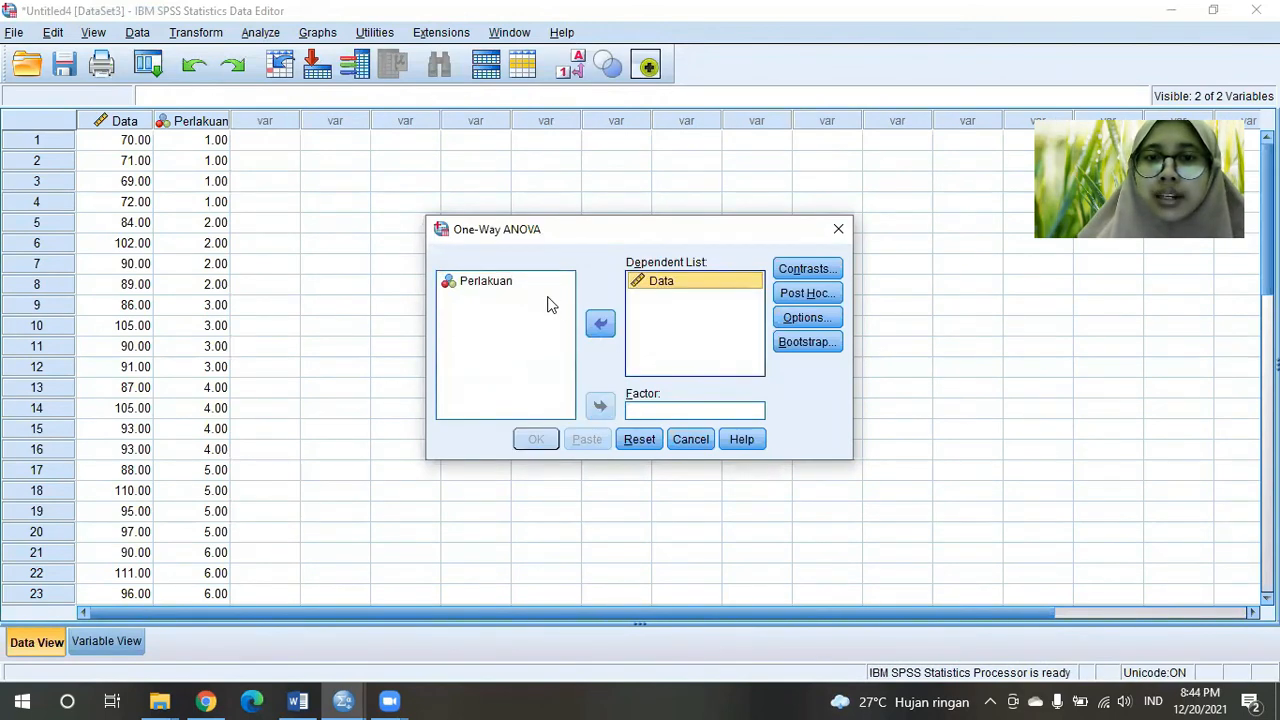
left_click(531, 281)
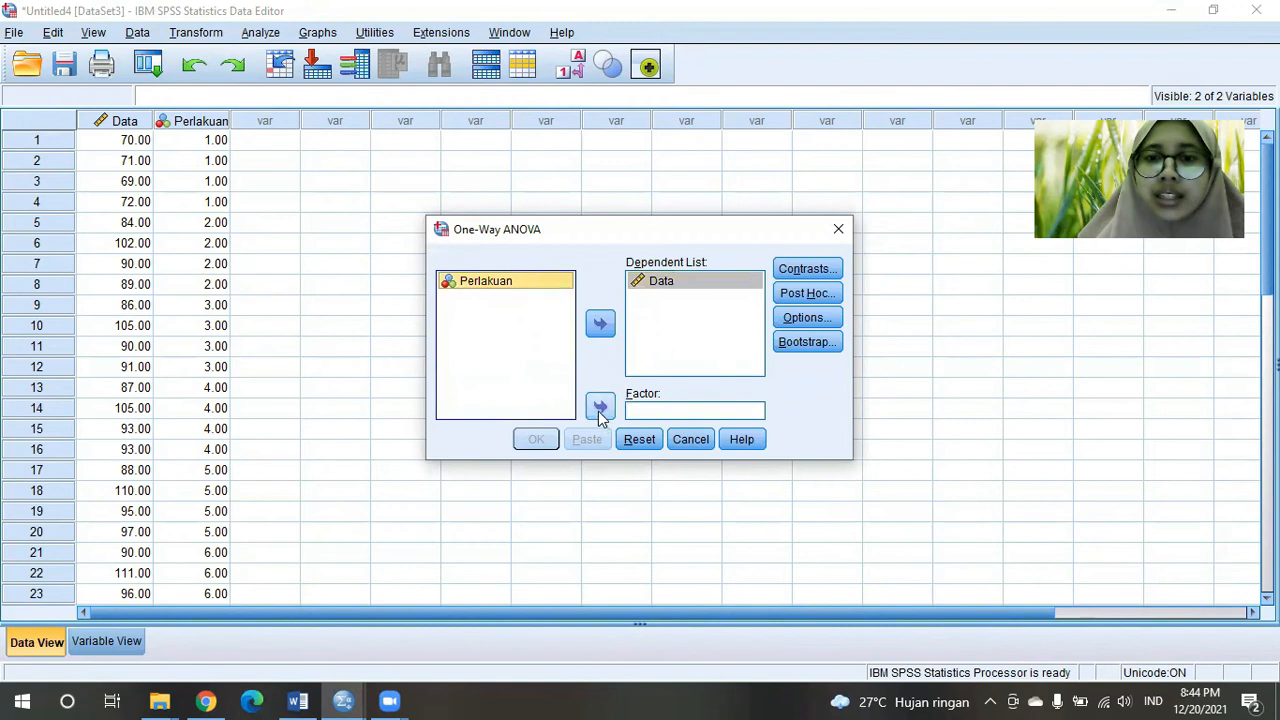
left_click(600, 408)
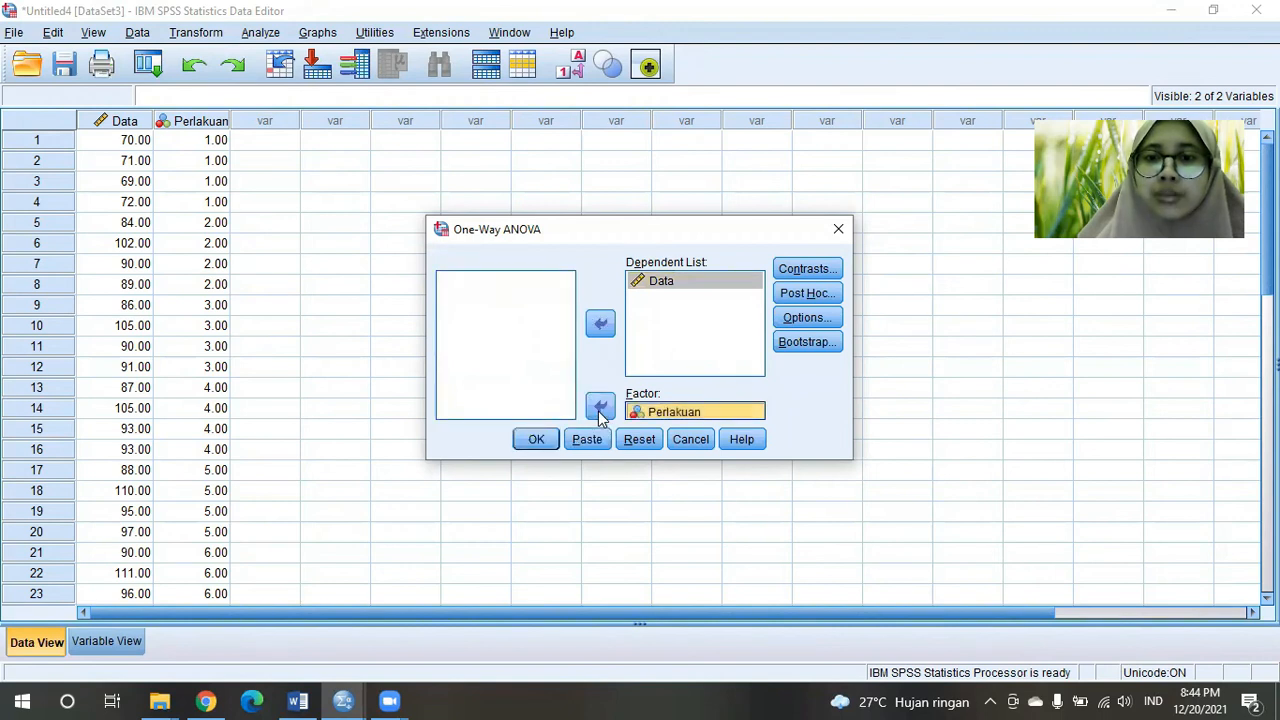
Add the homogeneity of variance test to the One-Way ANOVA and run the analysis
left_click(803, 320)
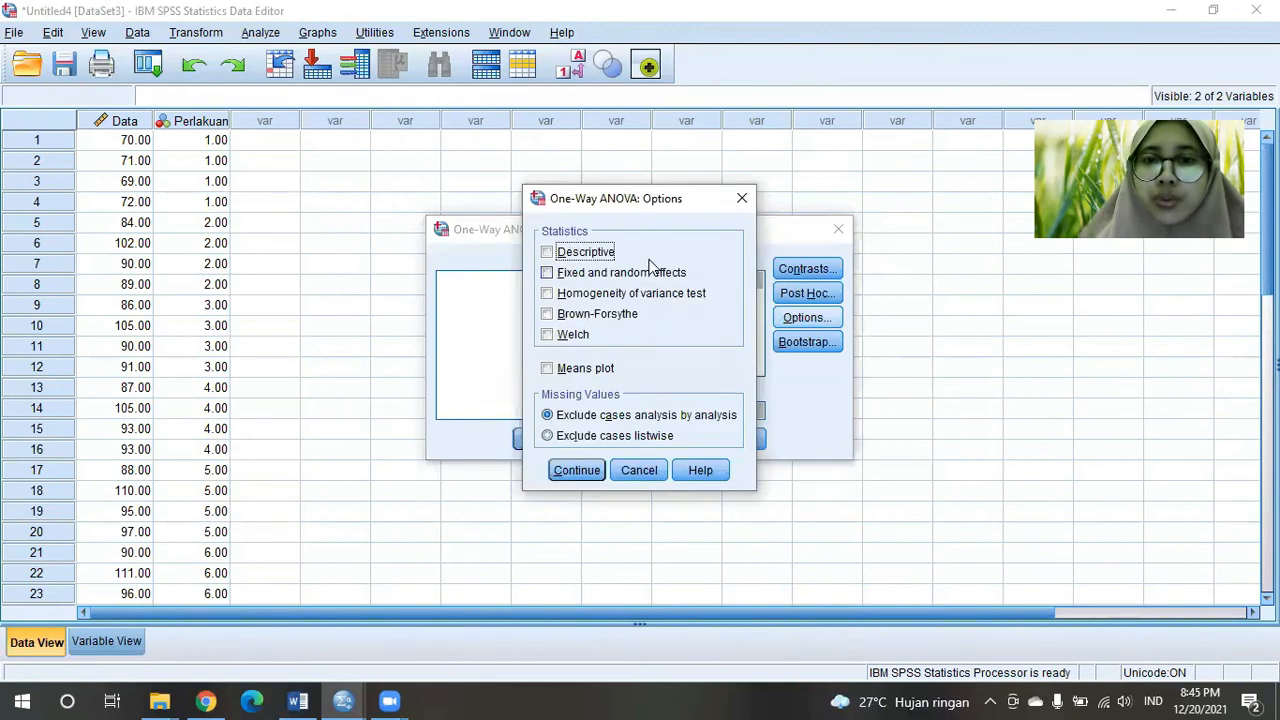
left_click(547, 295)
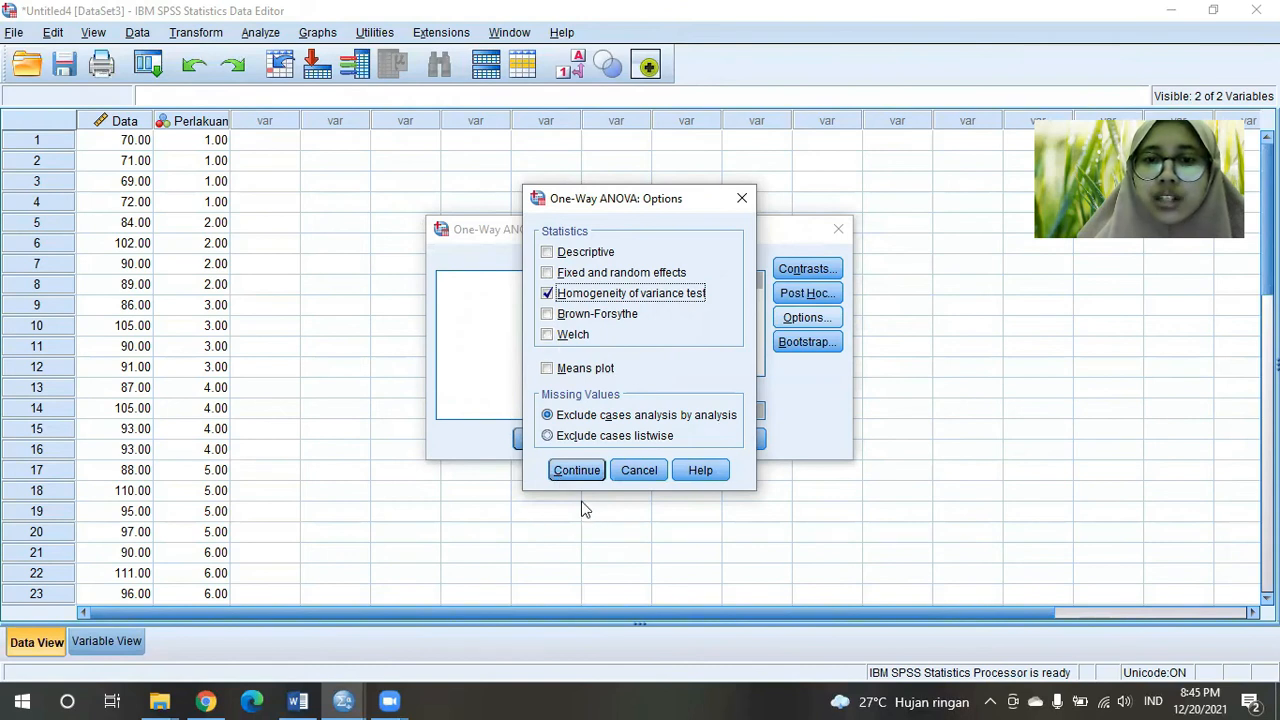
left_click(577, 472)
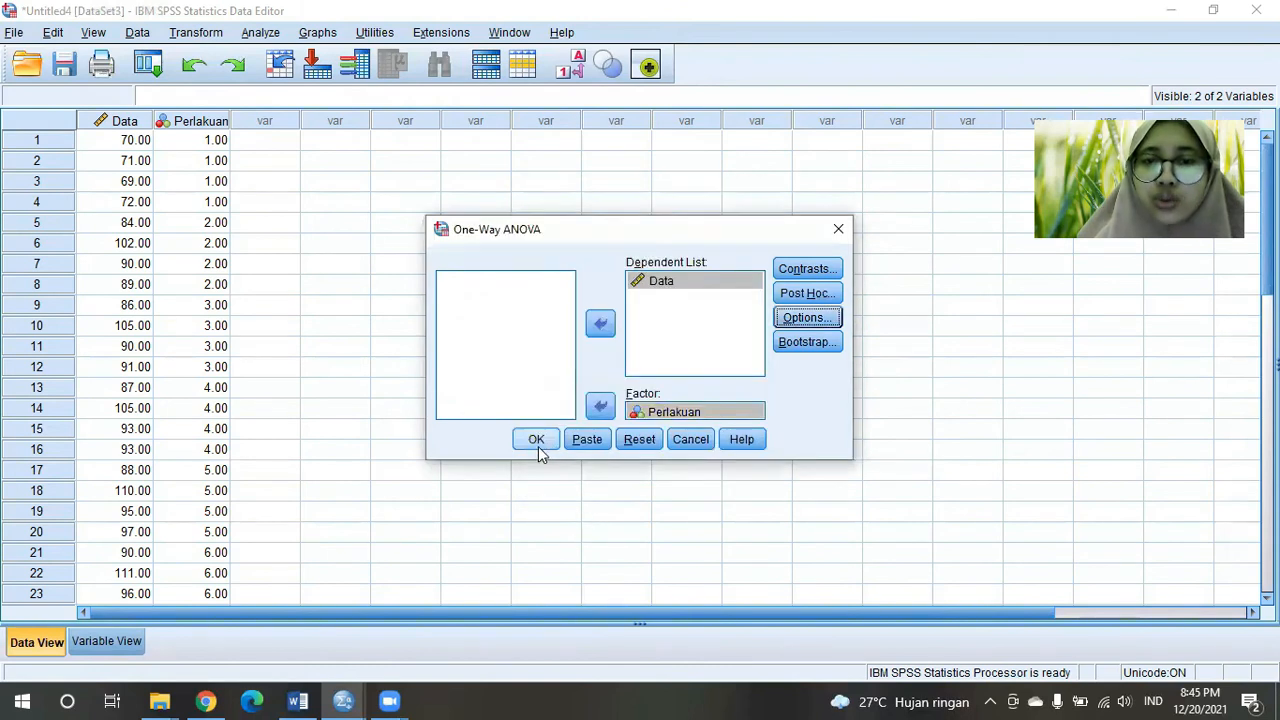
left_click(536, 442)
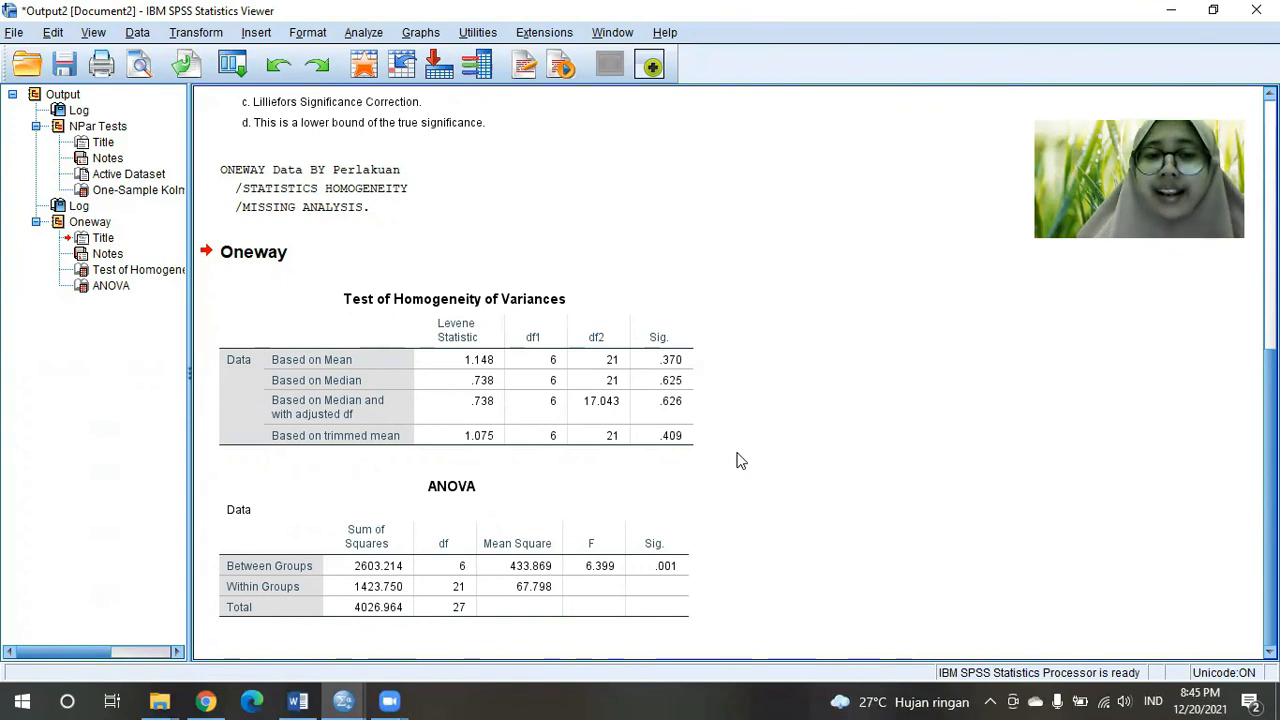
Examine the significance values in the Test of Homogeneity of Variances and ANOVA output tables
left_click(666, 418)
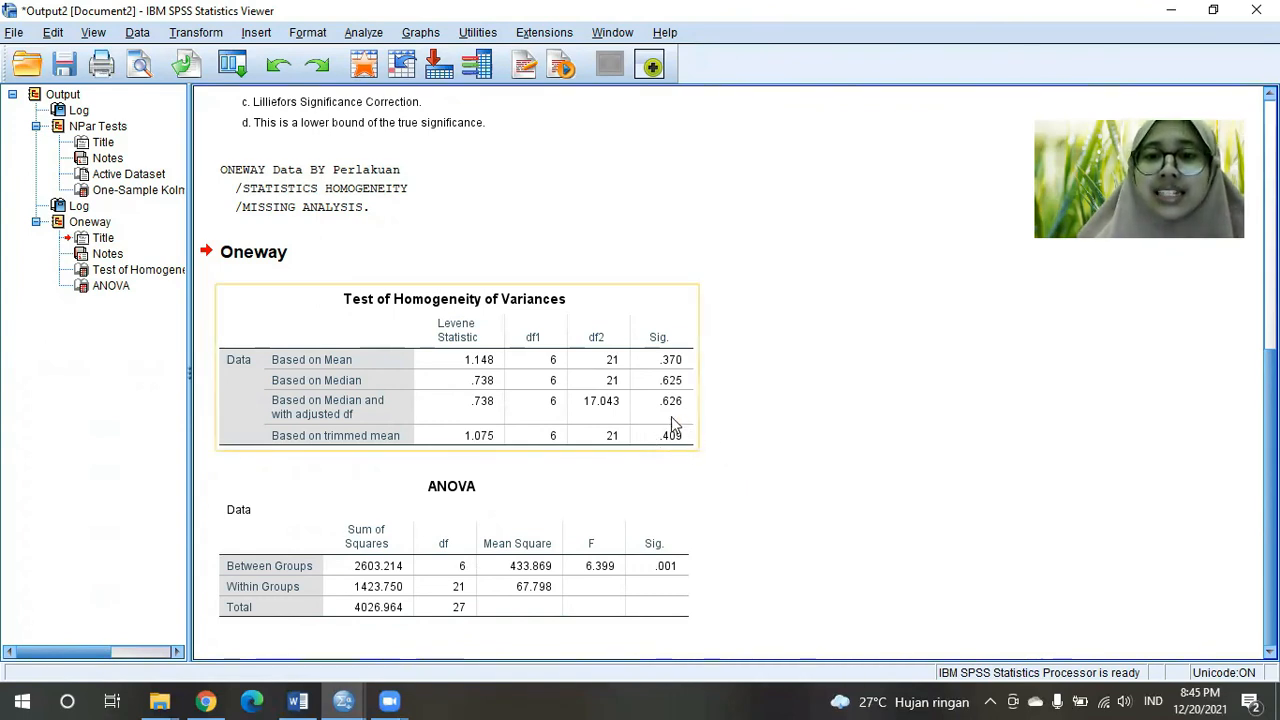
left_click(748, 464)
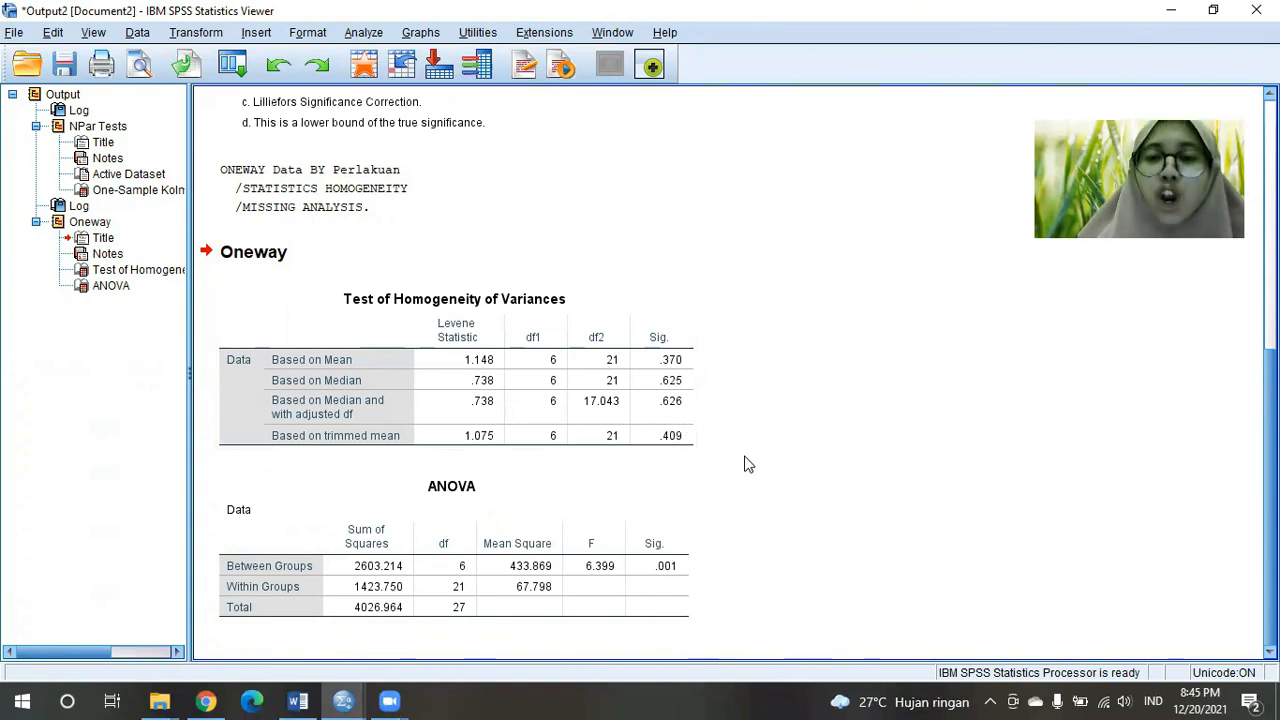
left_click(645, 508)
left_click(740, 500)
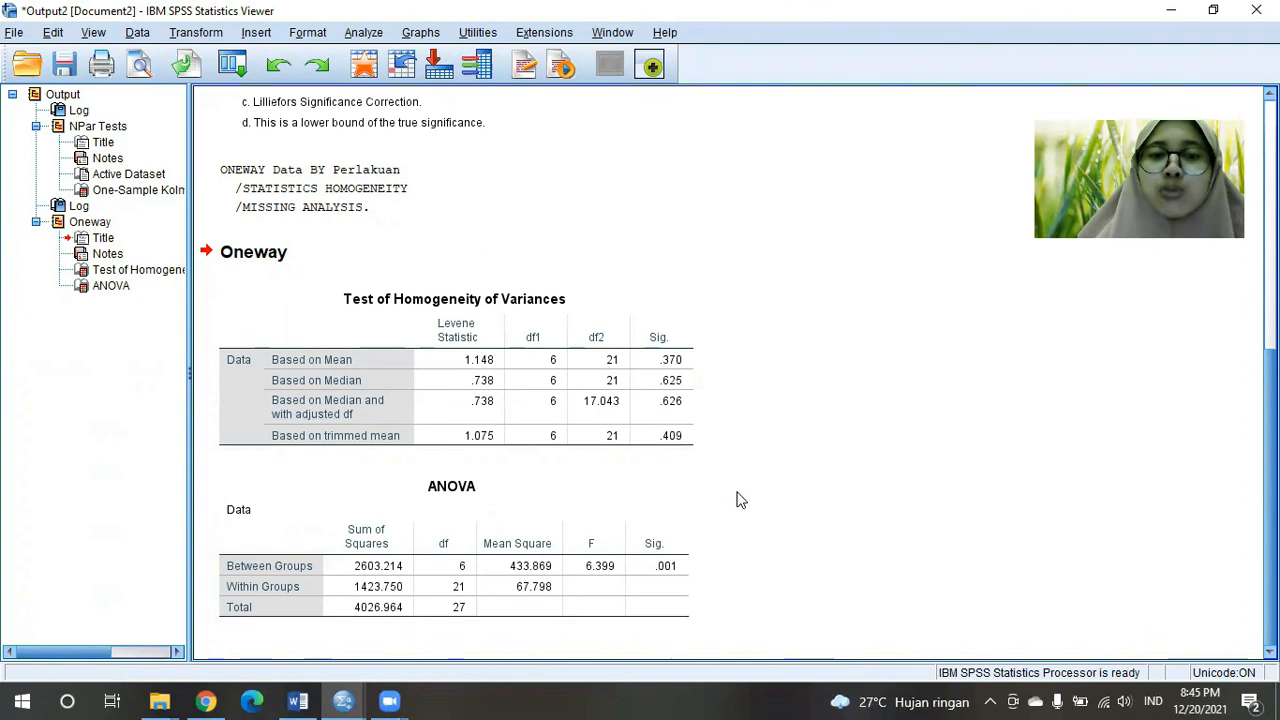
left_click(498, 517)
left_click(748, 472)
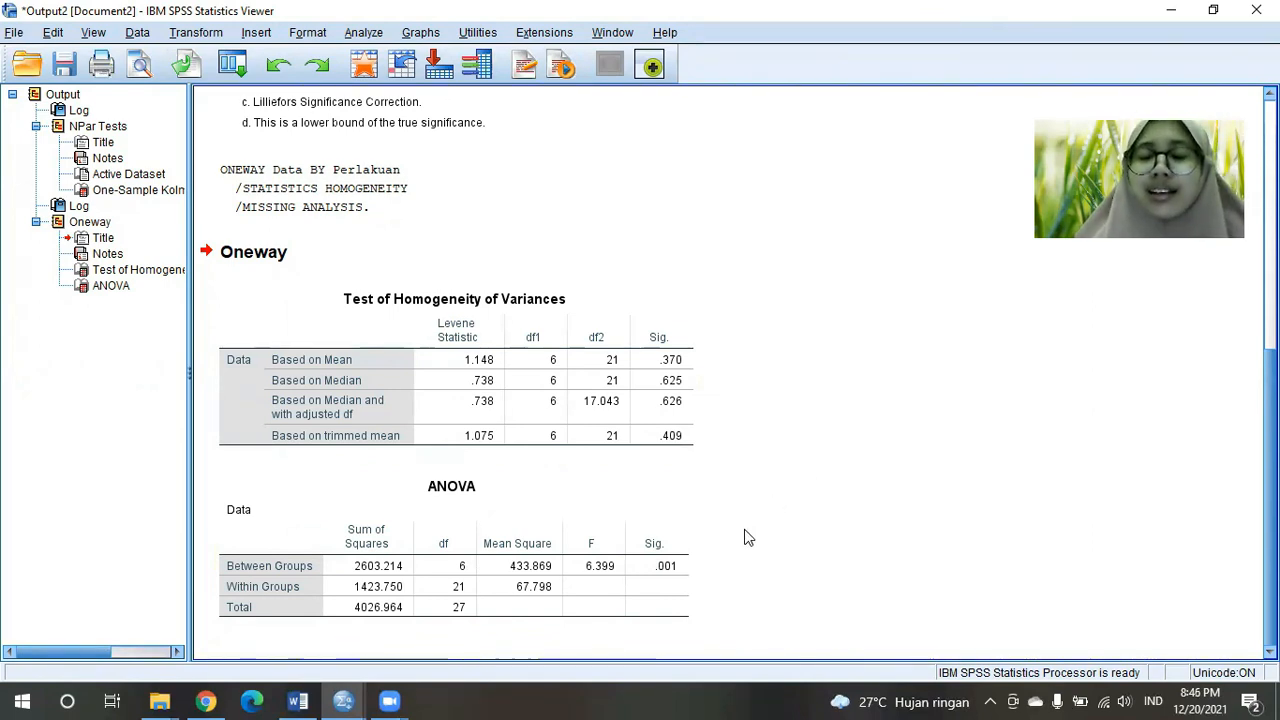
left_click(523, 606)
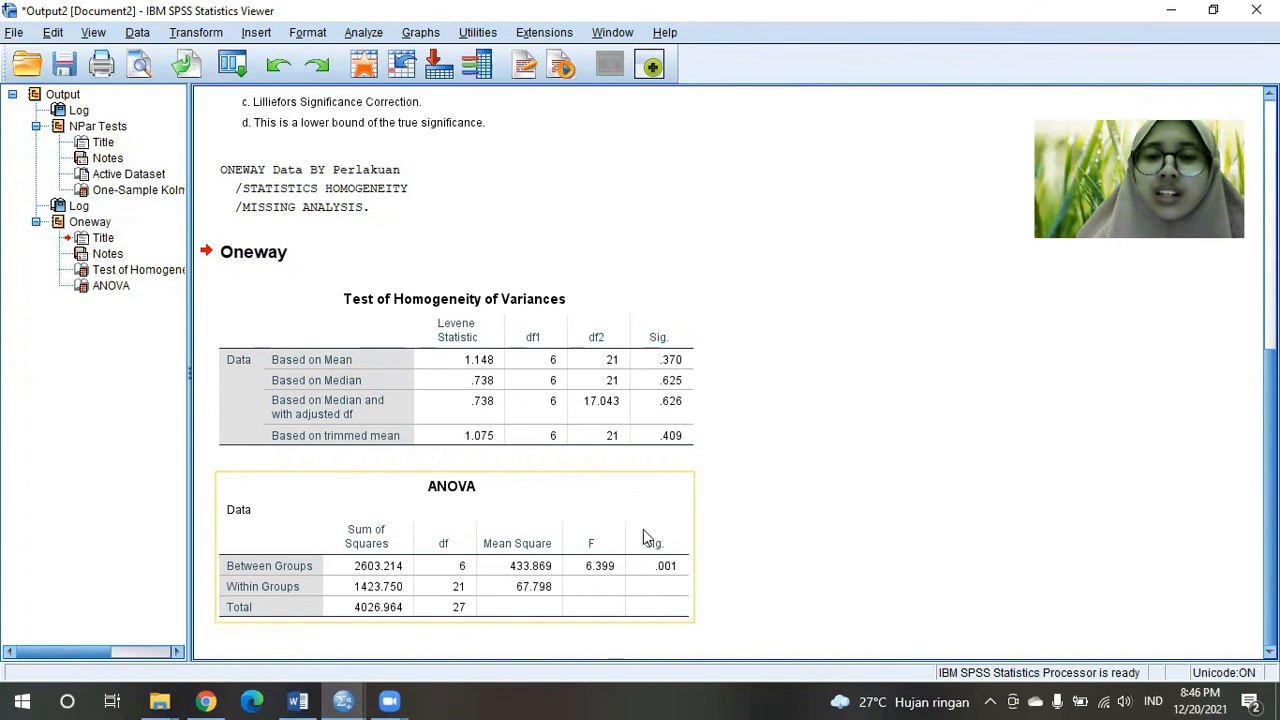
left_click(716, 577)
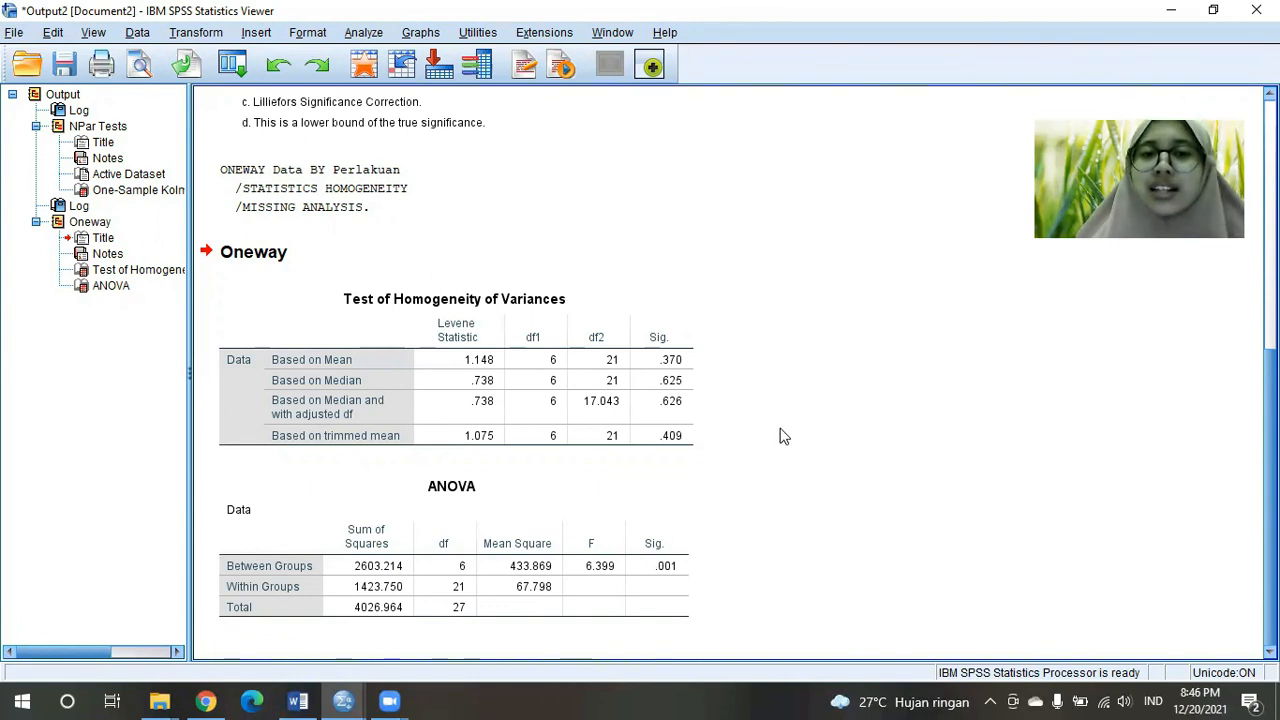
left_click(464, 364)
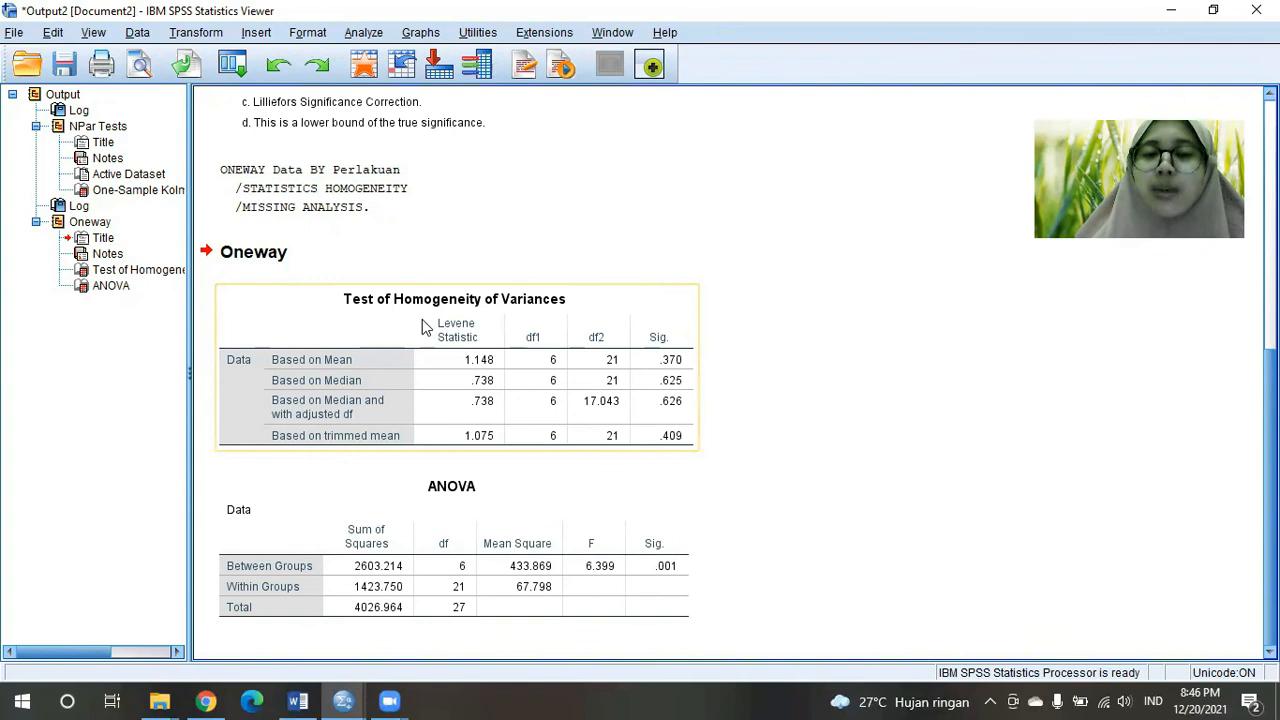